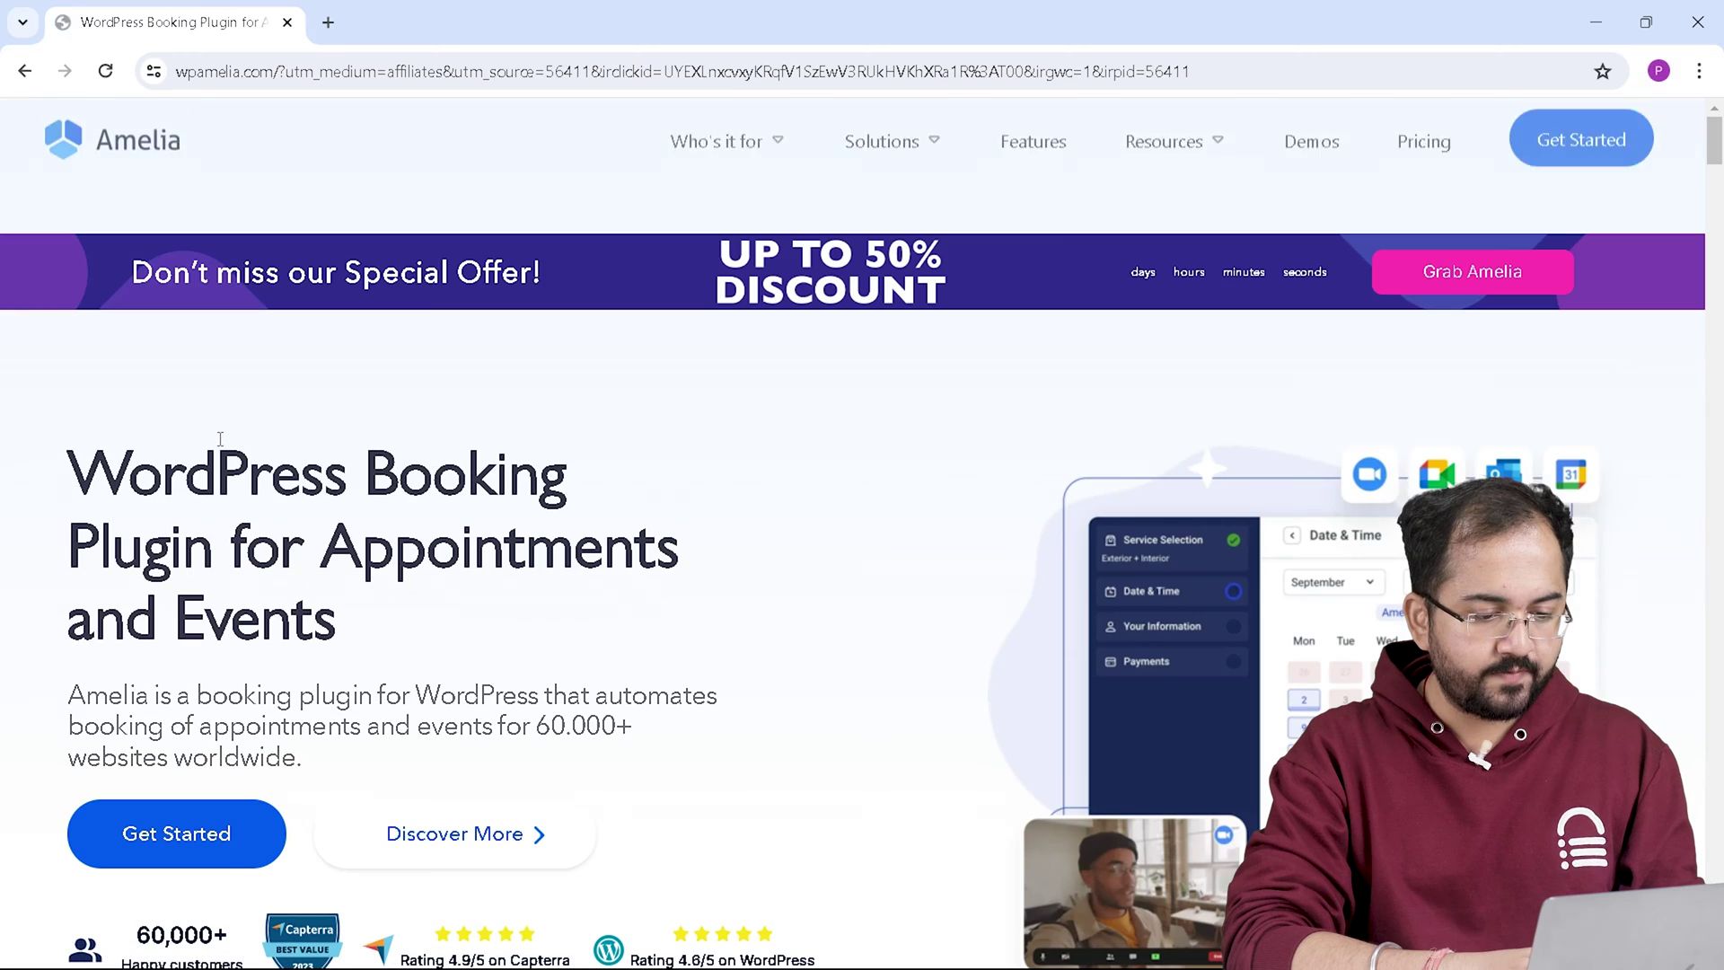
Open the store's My Licenses page and scroll to the active Amelia Pro Lifetime licence.
left_click(1565, 180)
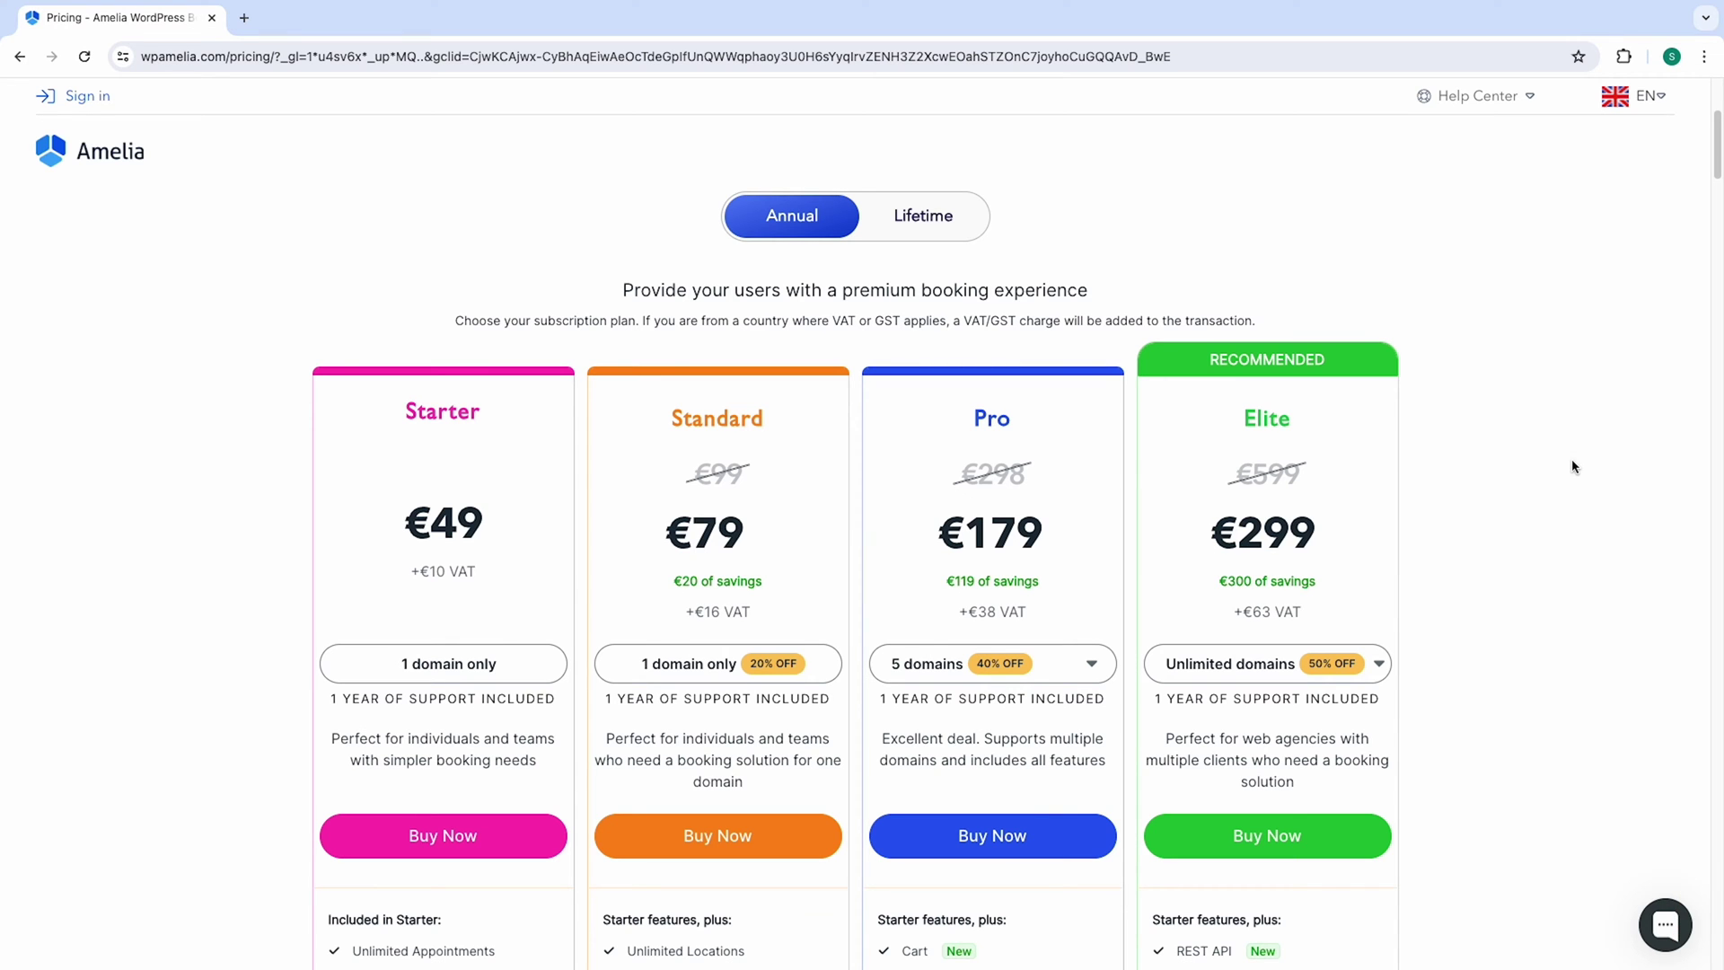
scroll(1574, 466, "down", 12)
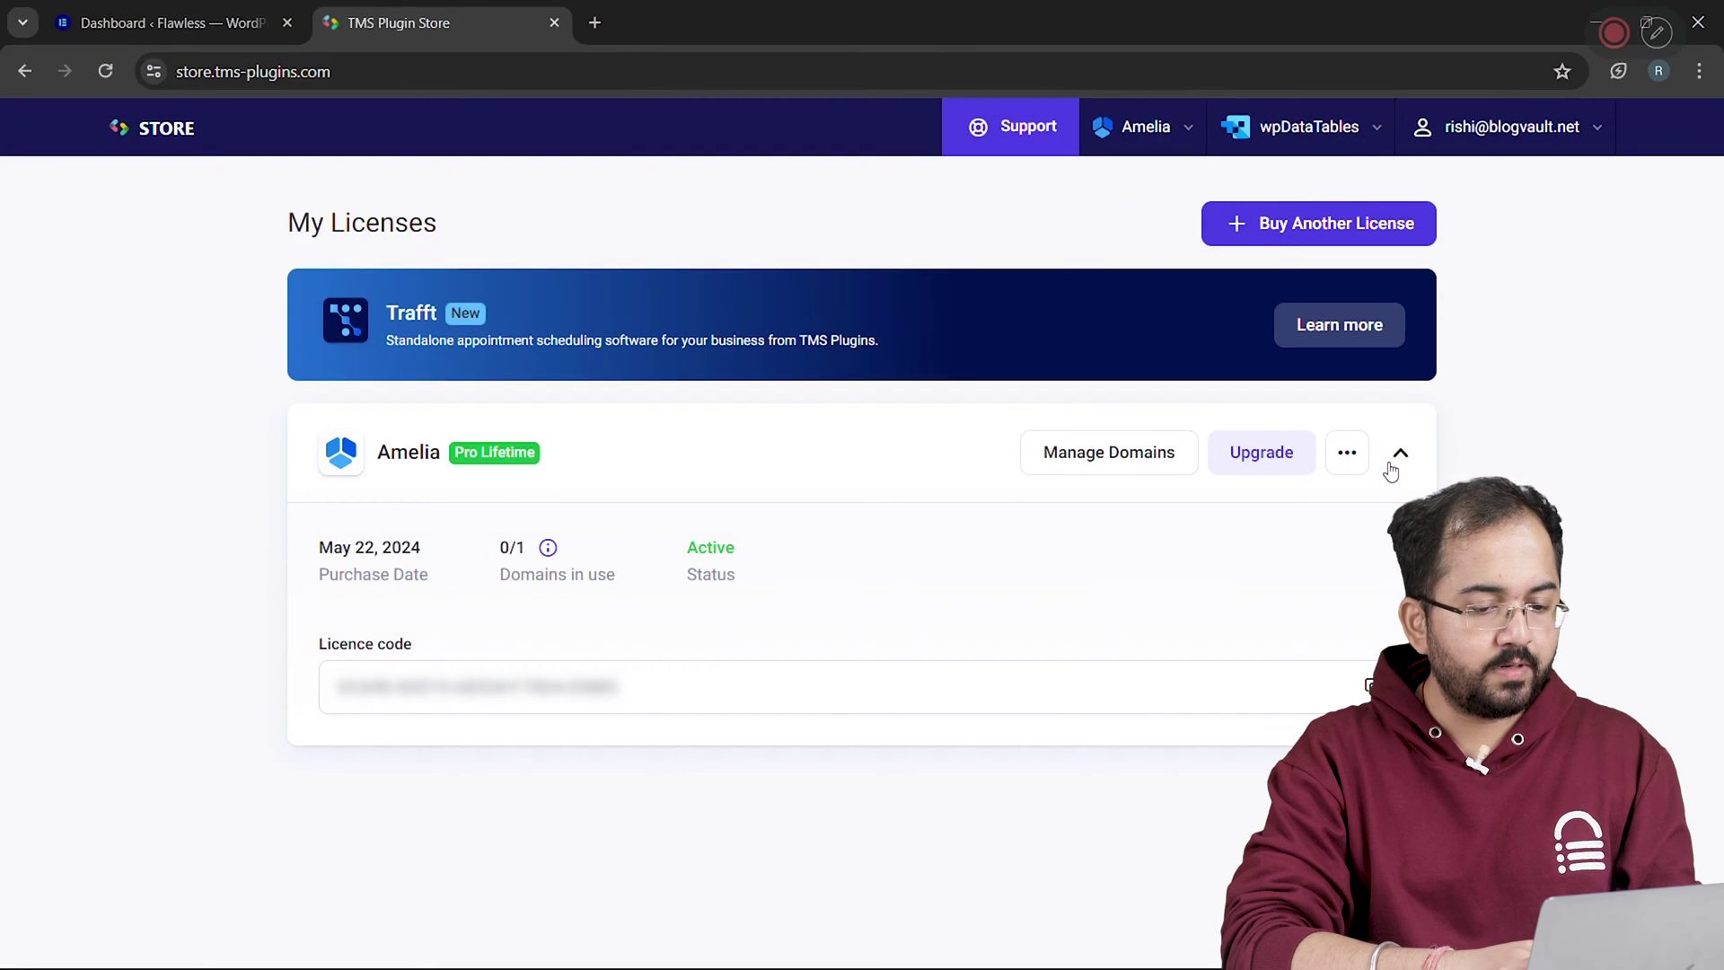
Copy the Amelia Pro licence code and paste it as the purchase code in Amelia's Activation Settings to activate.
left_click(1368, 685)
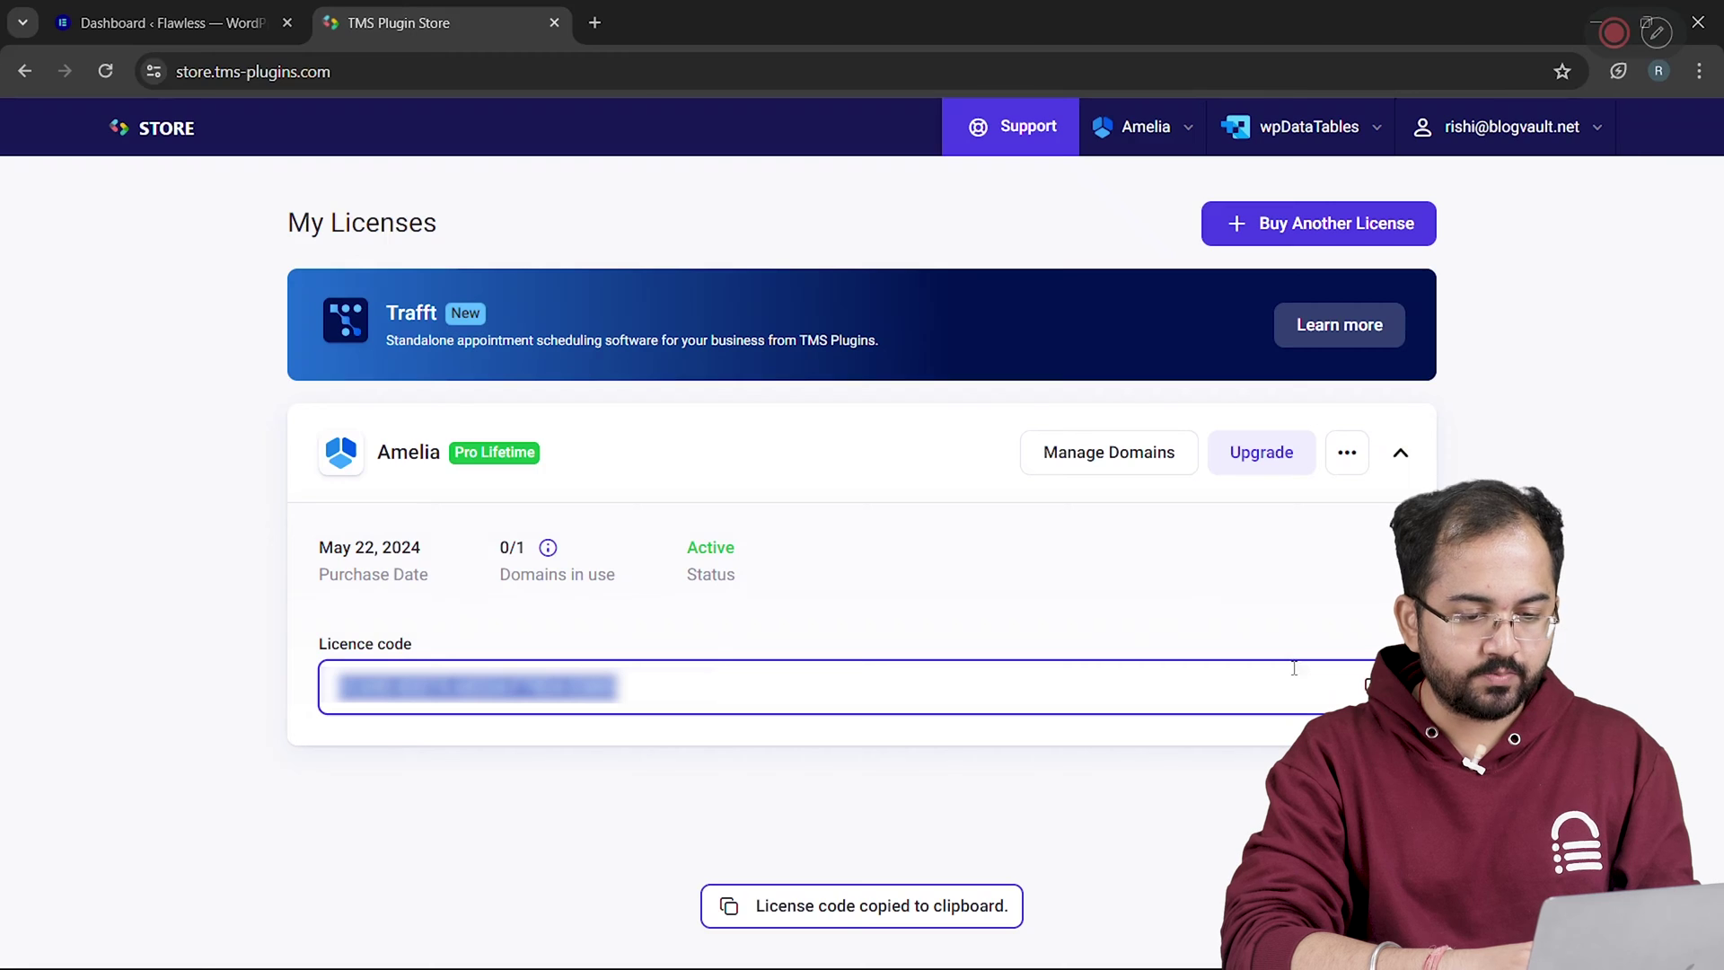
key("ctrl+shift+Tab")
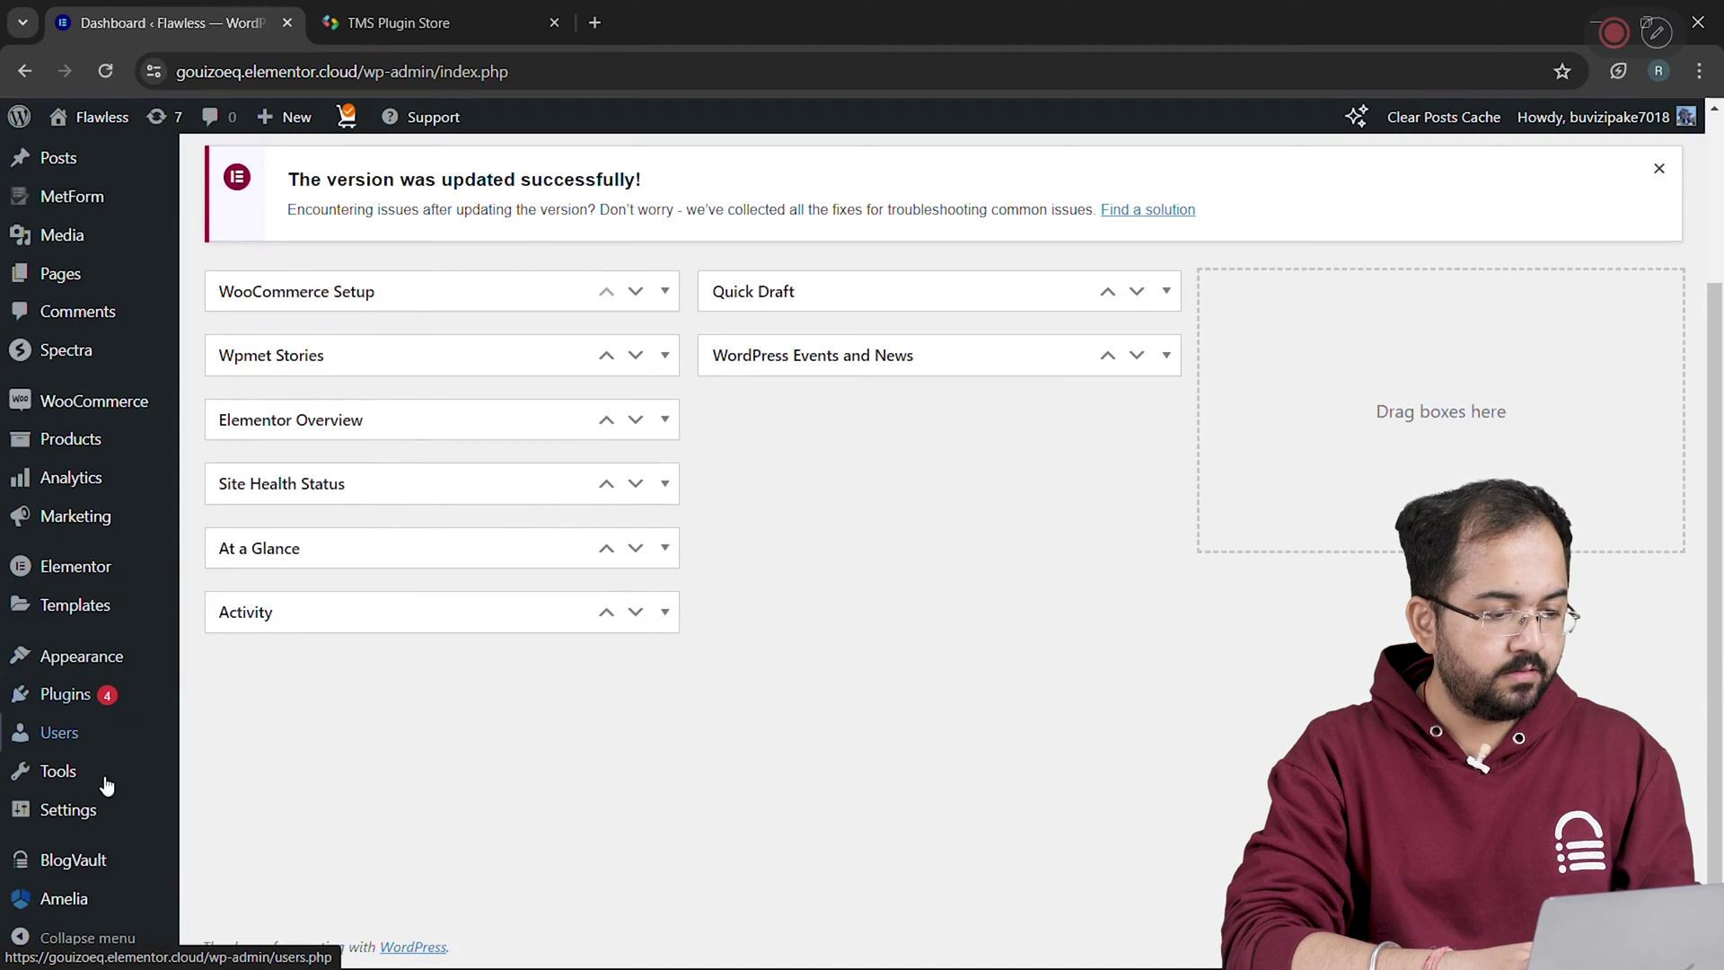
mouse_move(90, 911)
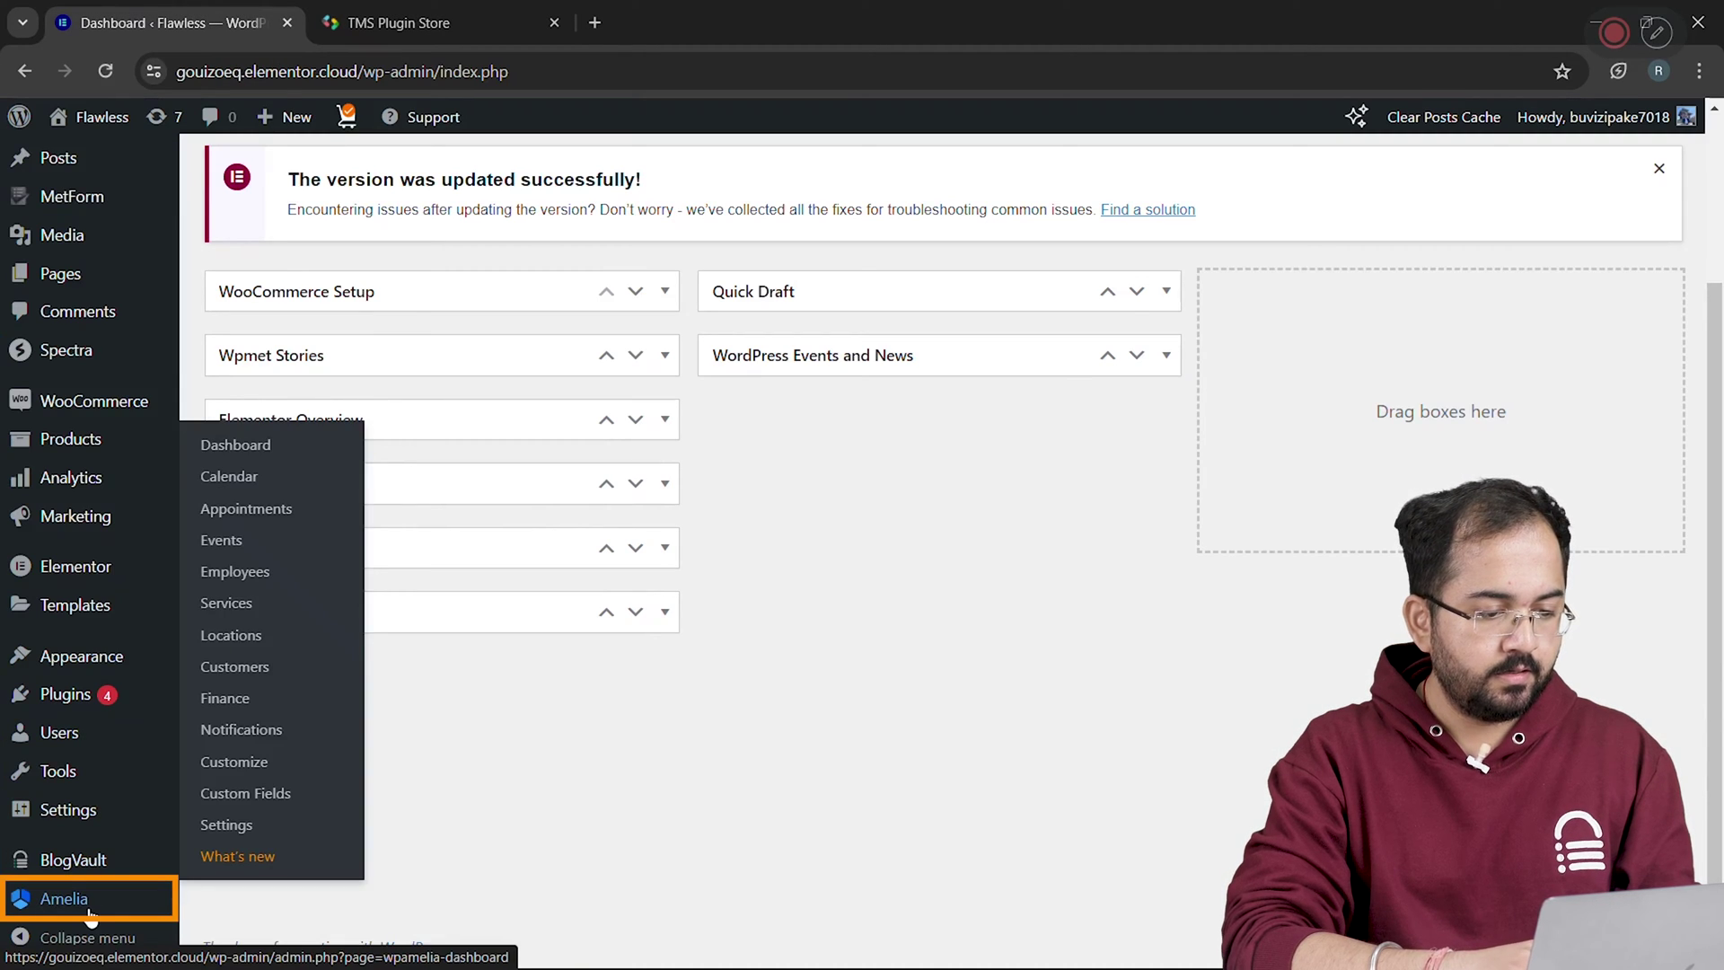
left_click(242, 832)
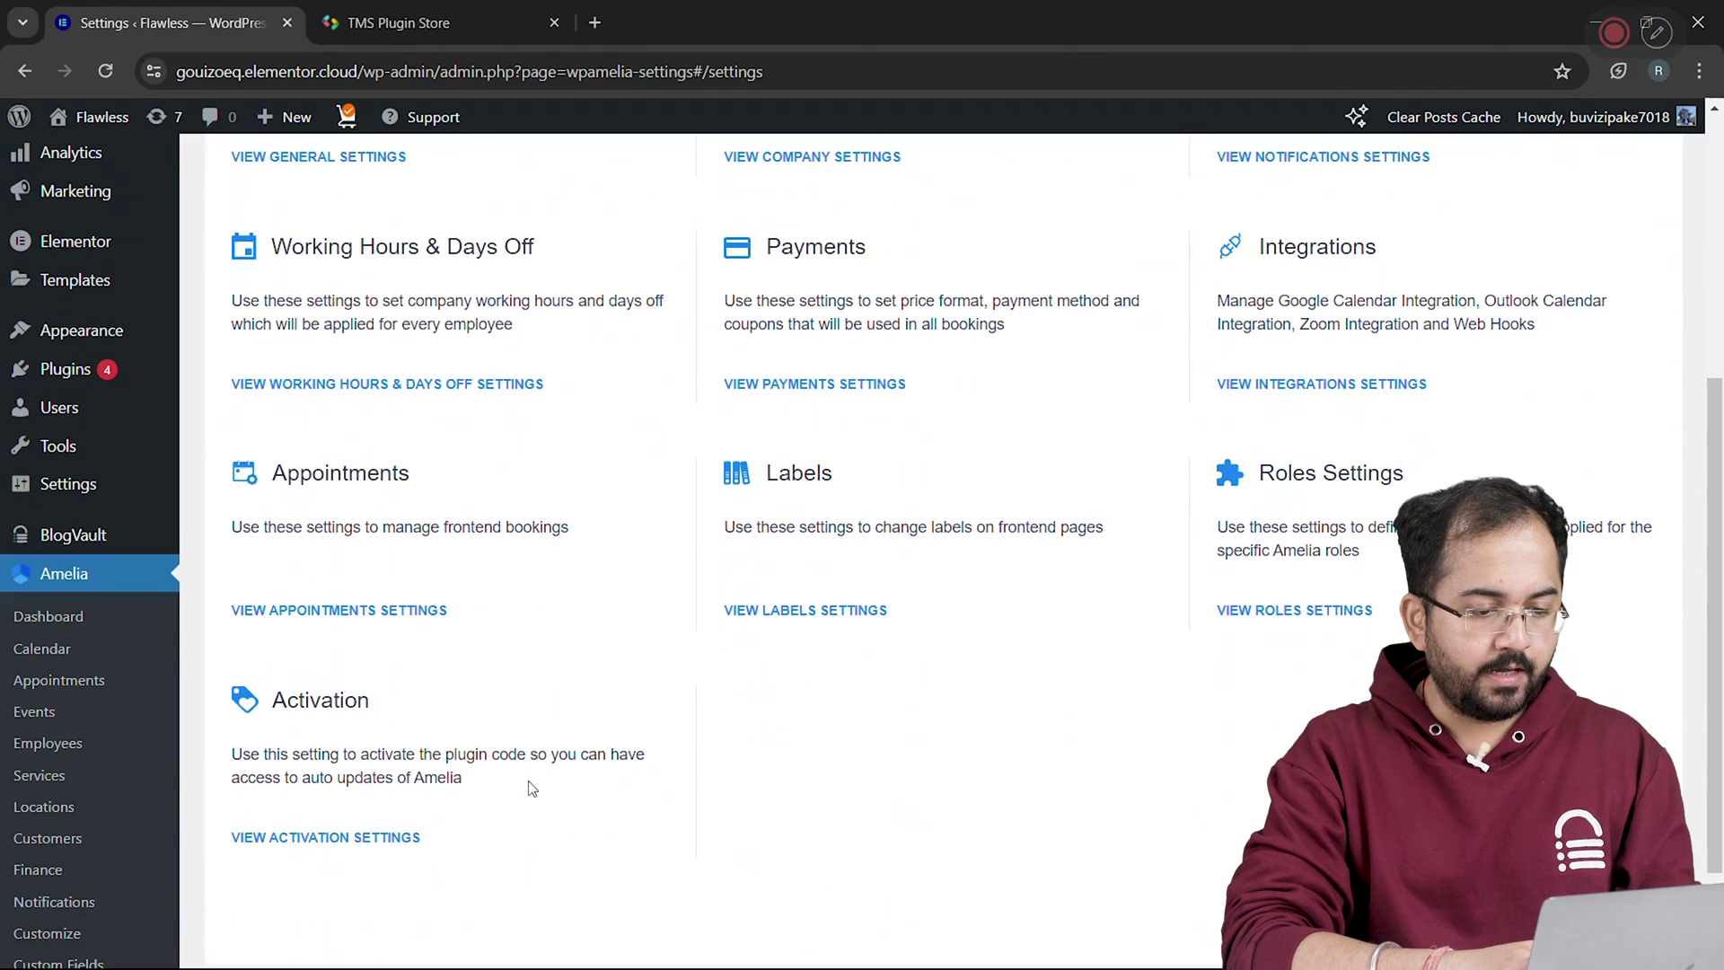
left_click(385, 836)
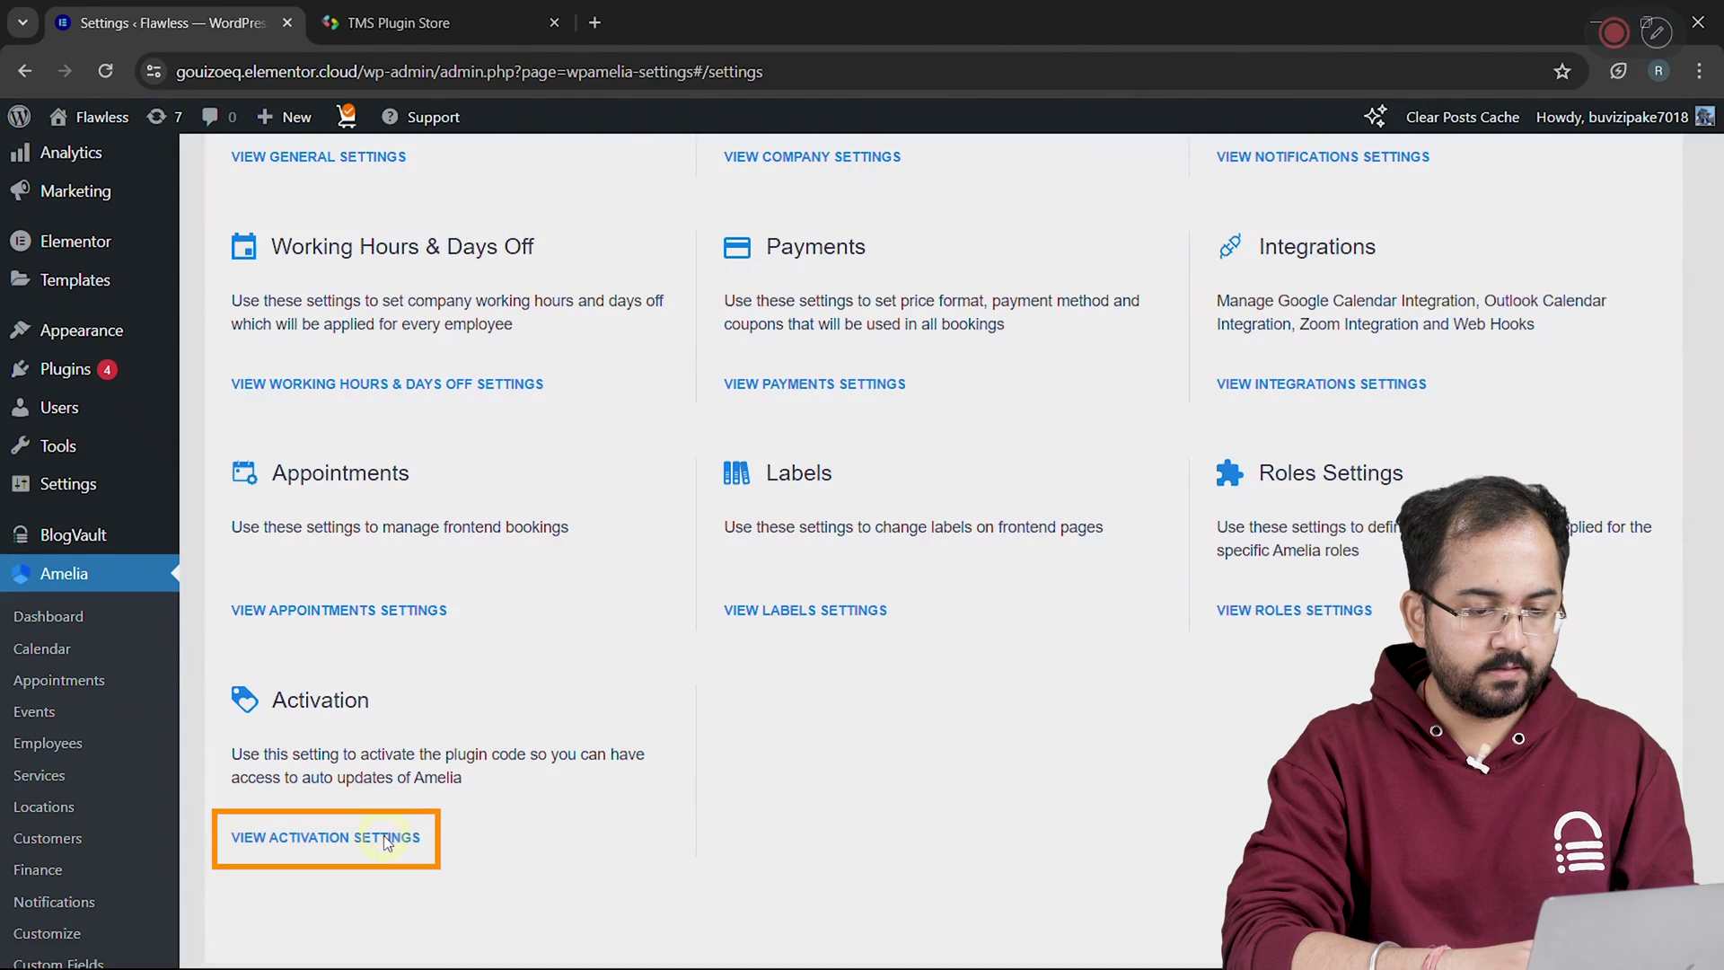
key("ctrl+v")
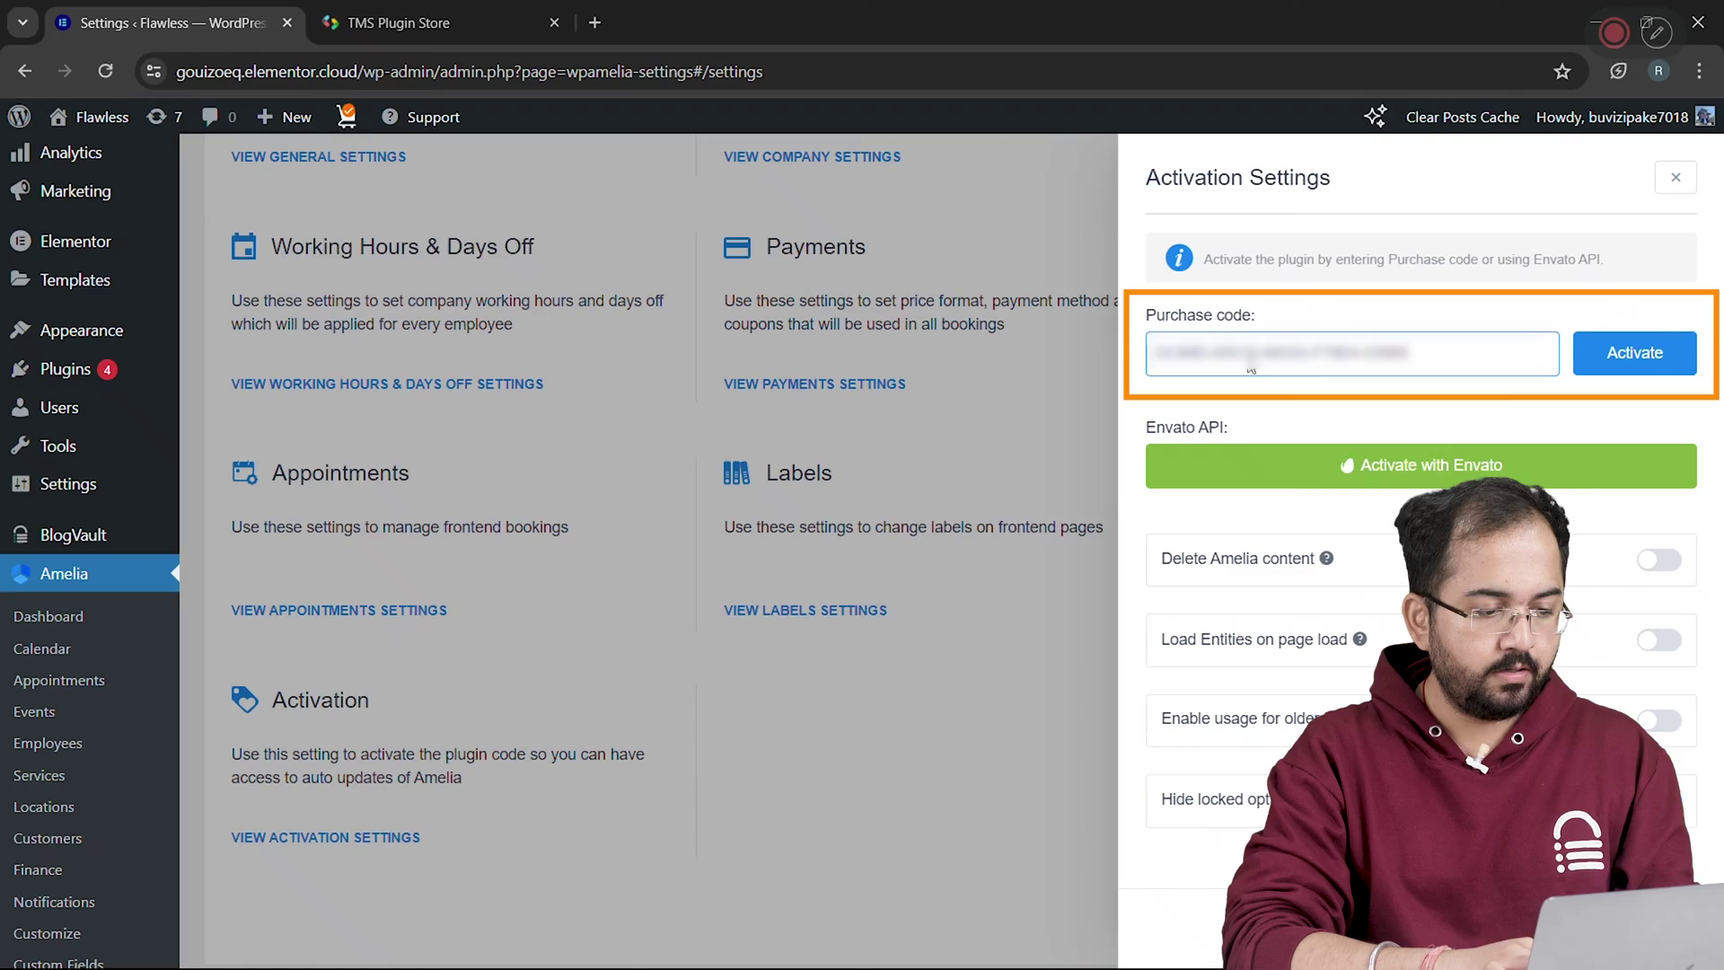
left_click(1636, 352)
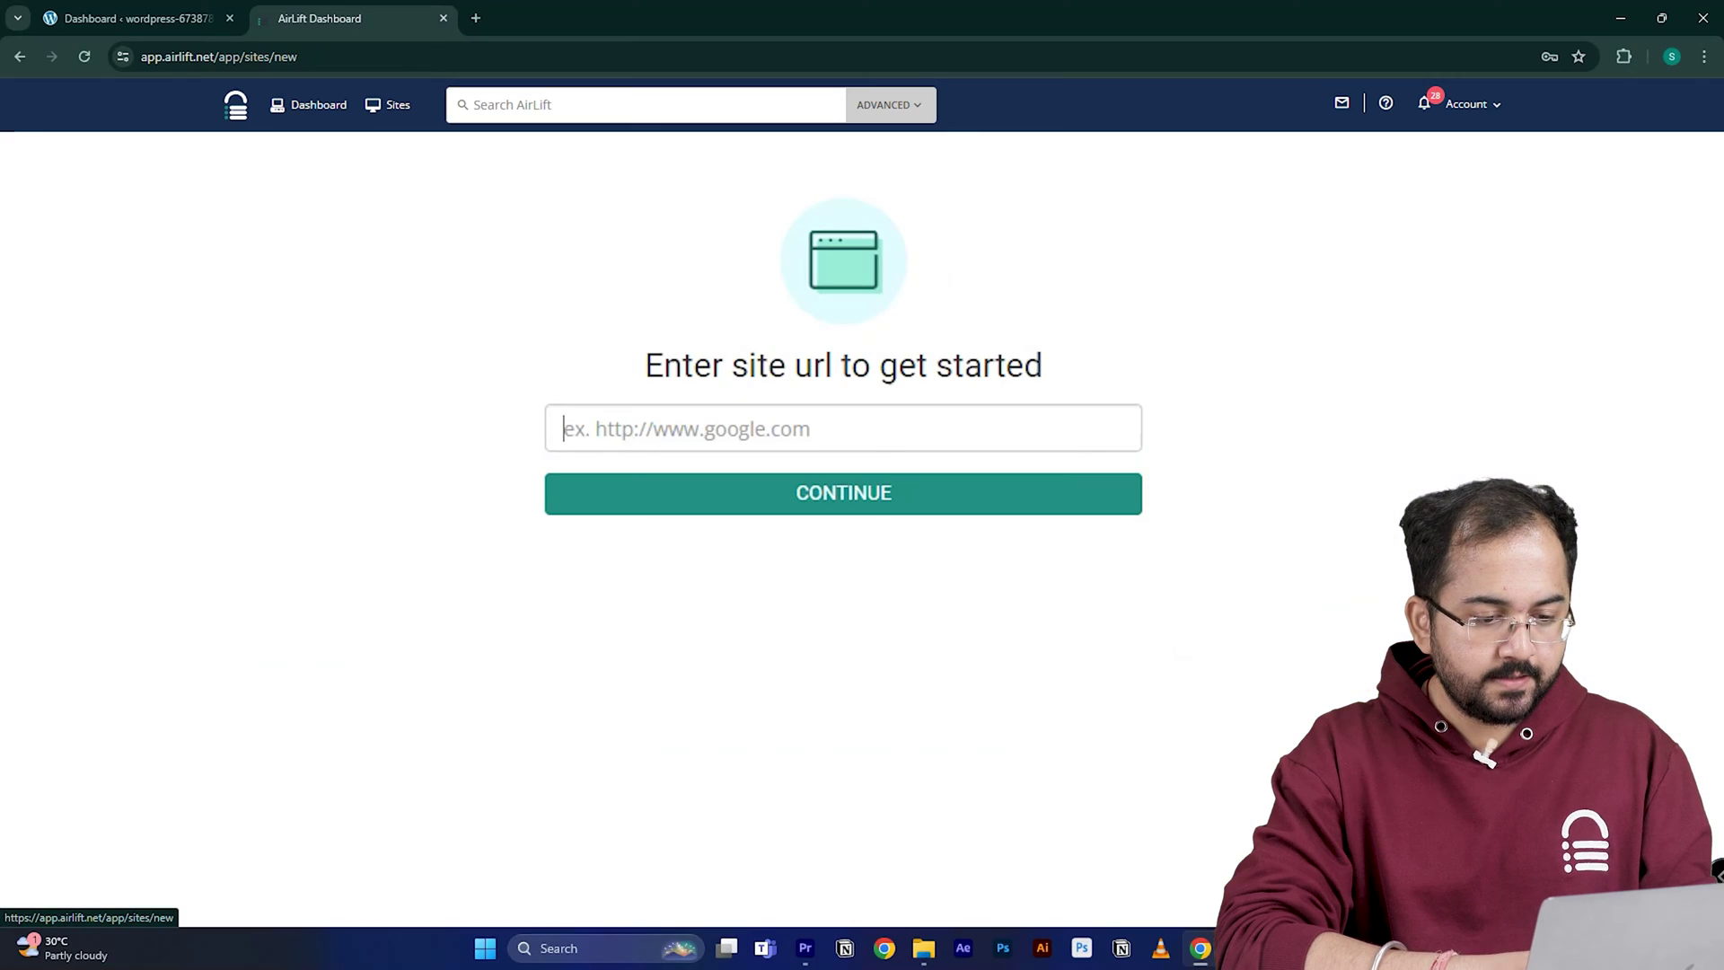
Paste the WordPress site's URL into Airlift's site field and continue to start the analysis.
left_click(716, 429)
type("https://wordpress-673878-4448699.cloudwaysapps.com/")
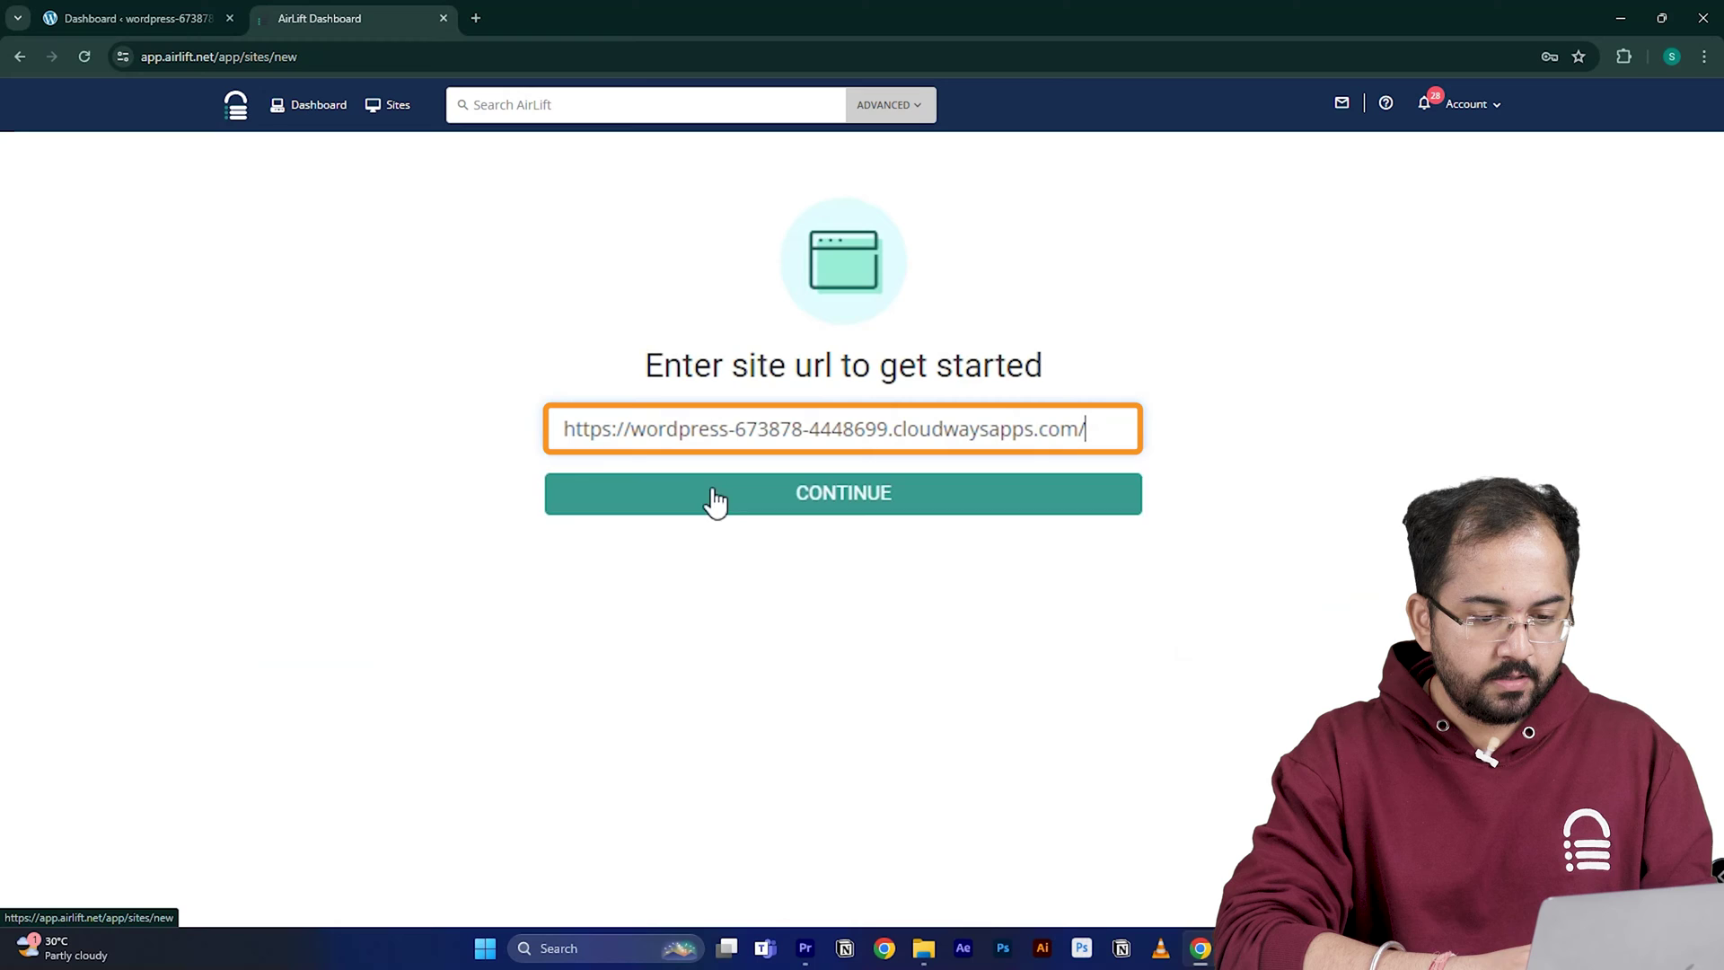
left_click(714, 496)
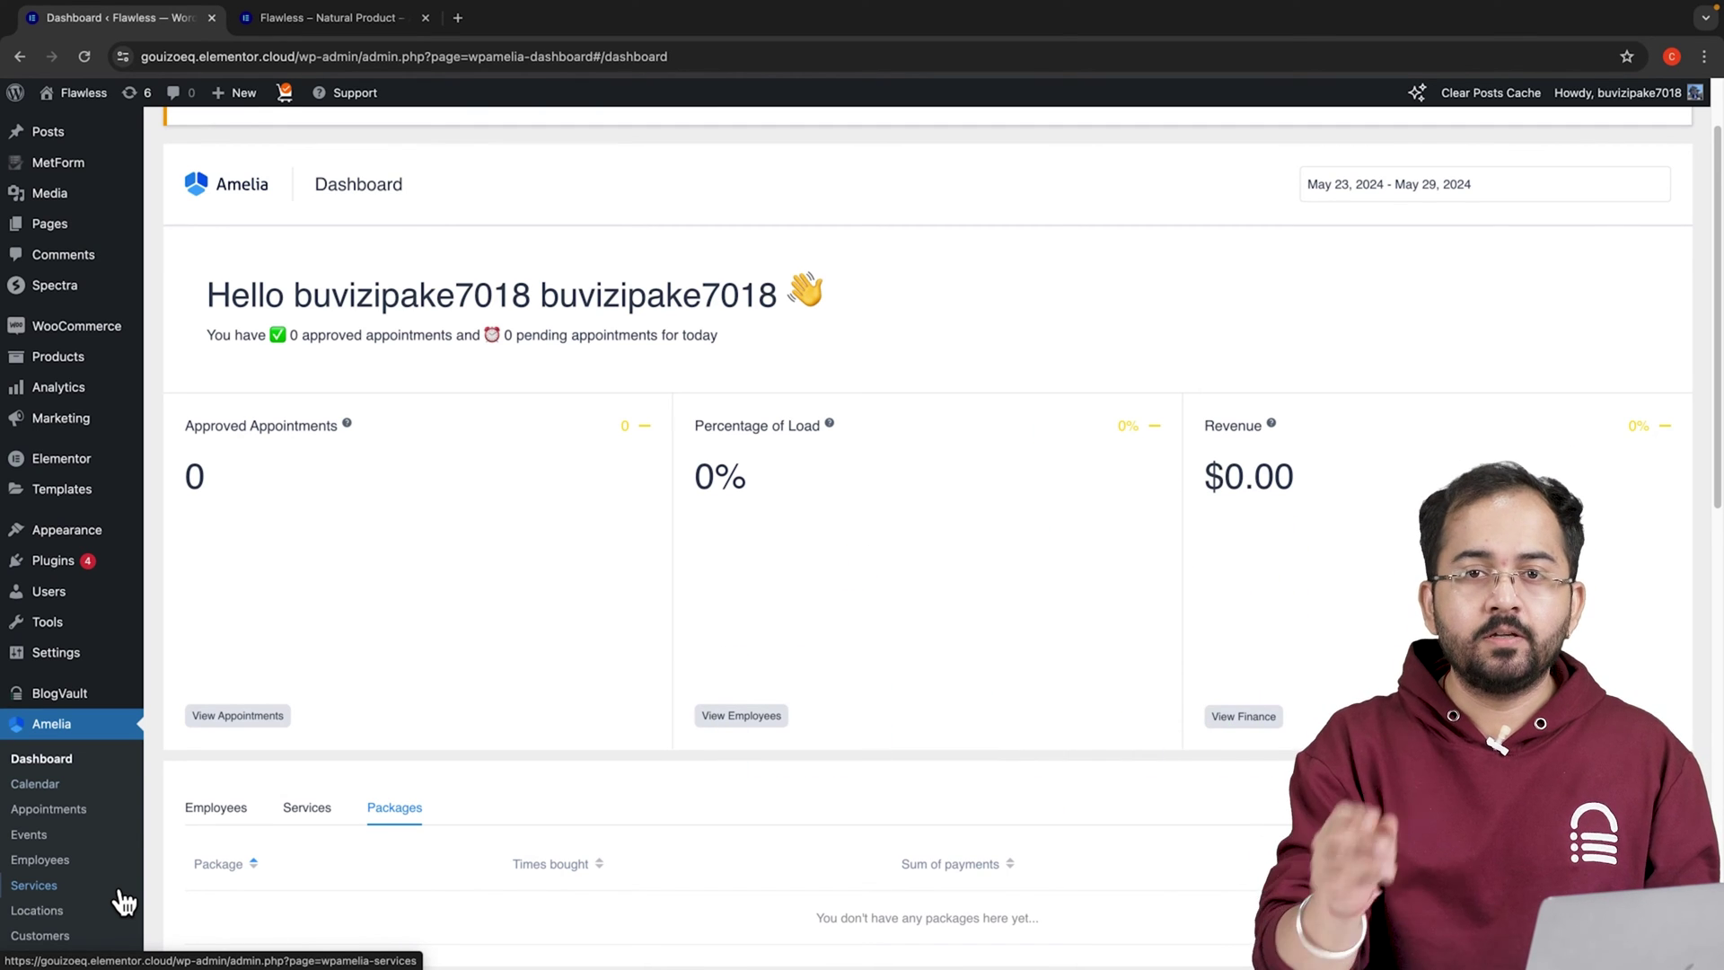
Go to Amelia's Employees list from the WordPress sidebar.
left_click(90, 861)
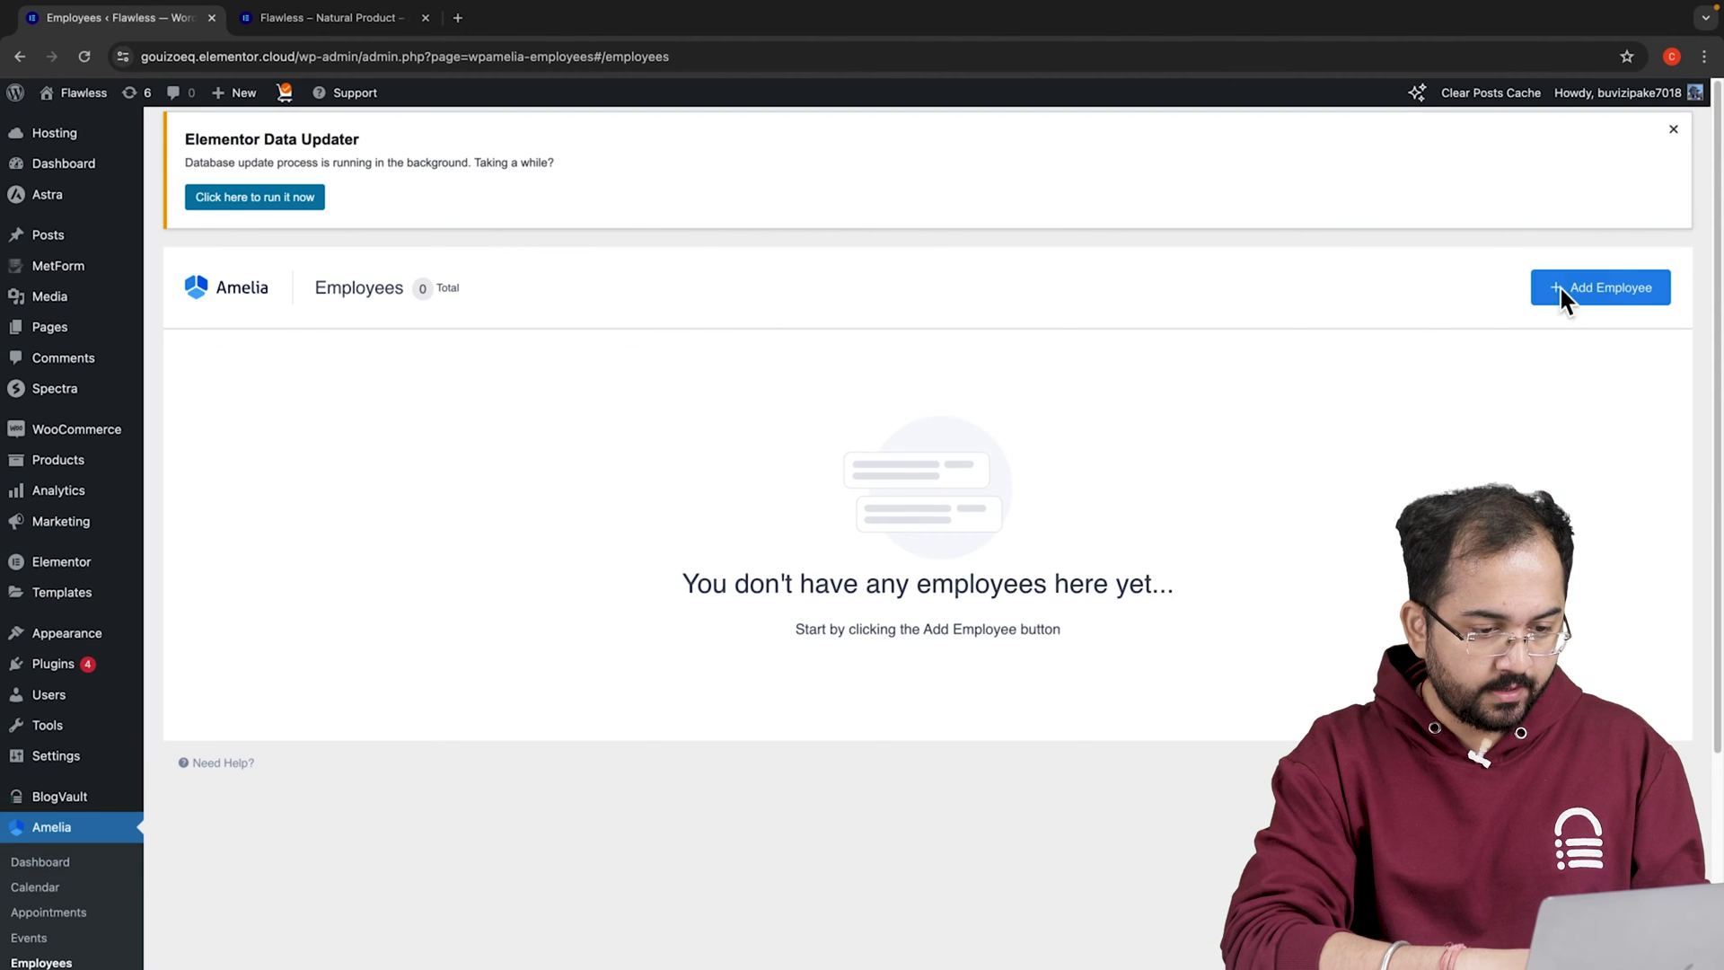
Start a new employee linked to an existing WordPress user and enter the panel password.
left_click(1610, 289)
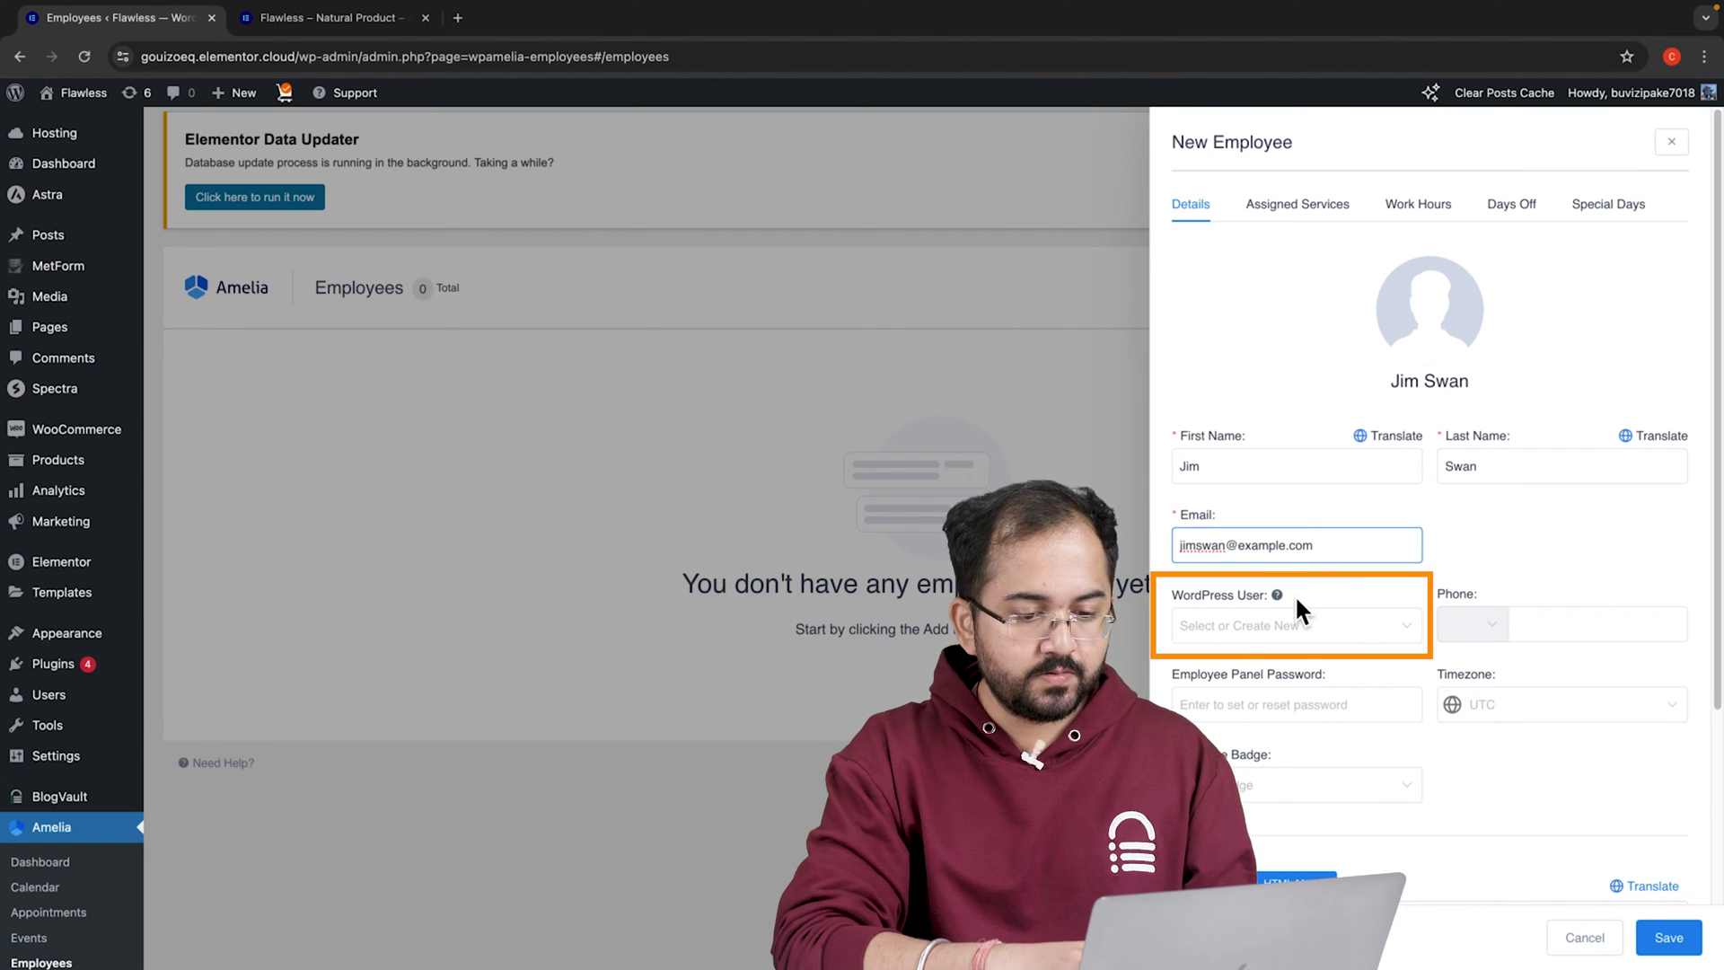
left_click(1299, 626)
left_click(1285, 709)
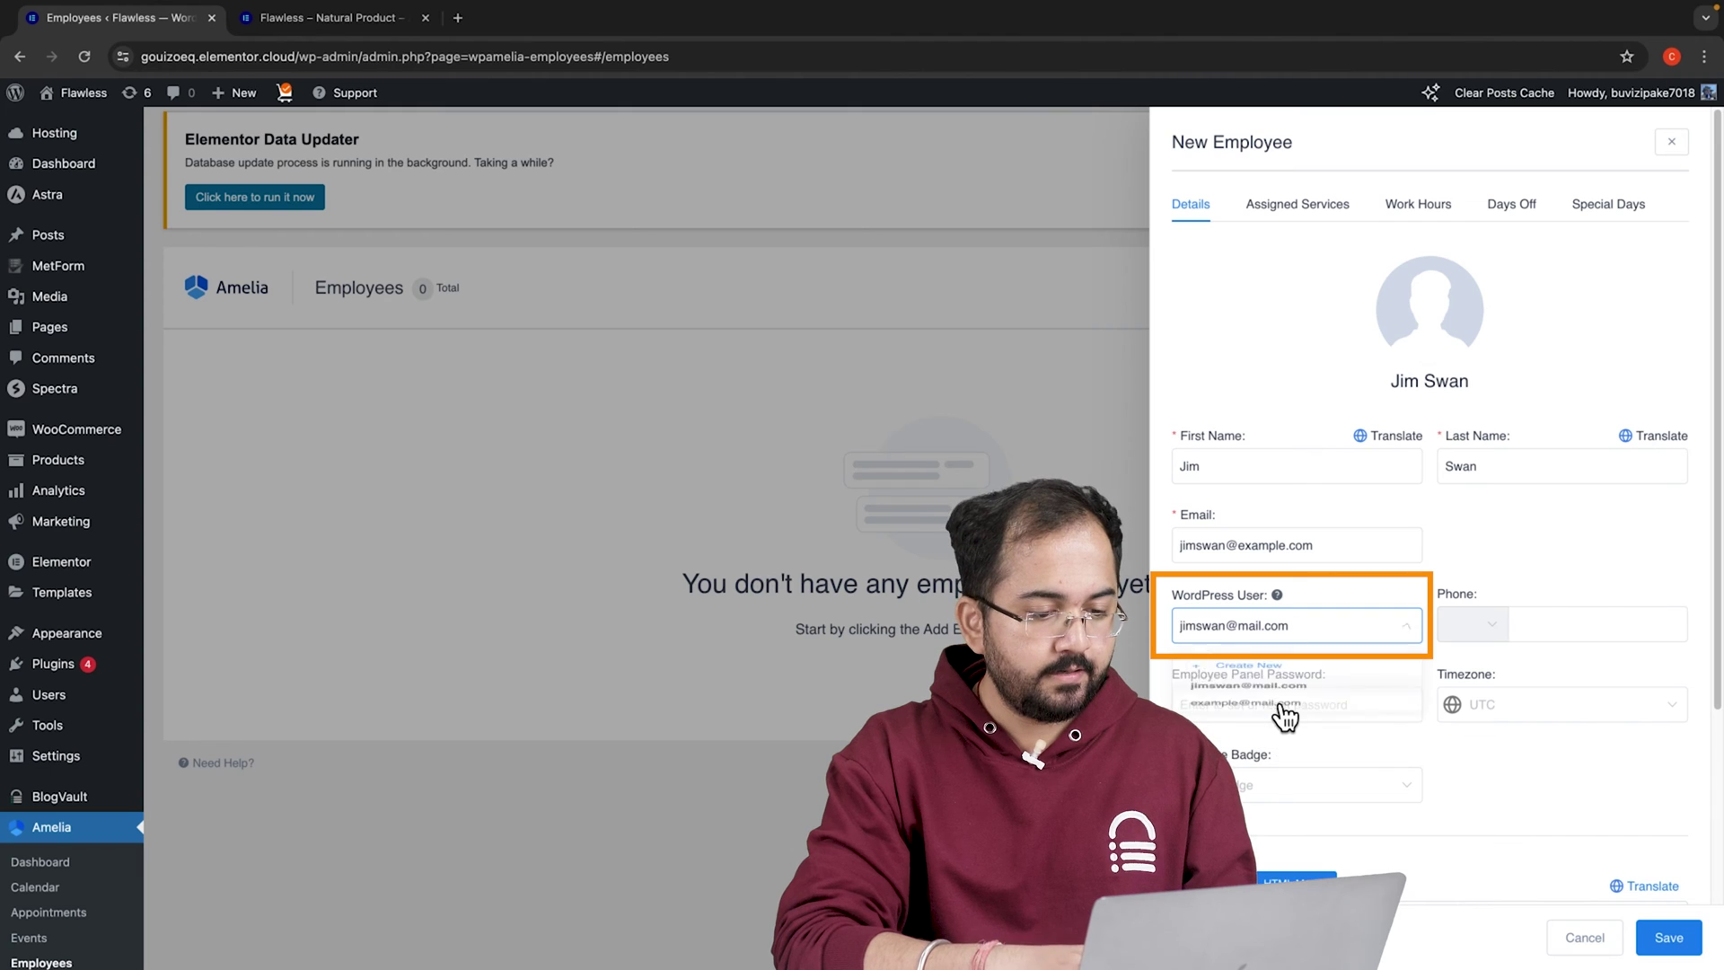
left_click(1253, 709)
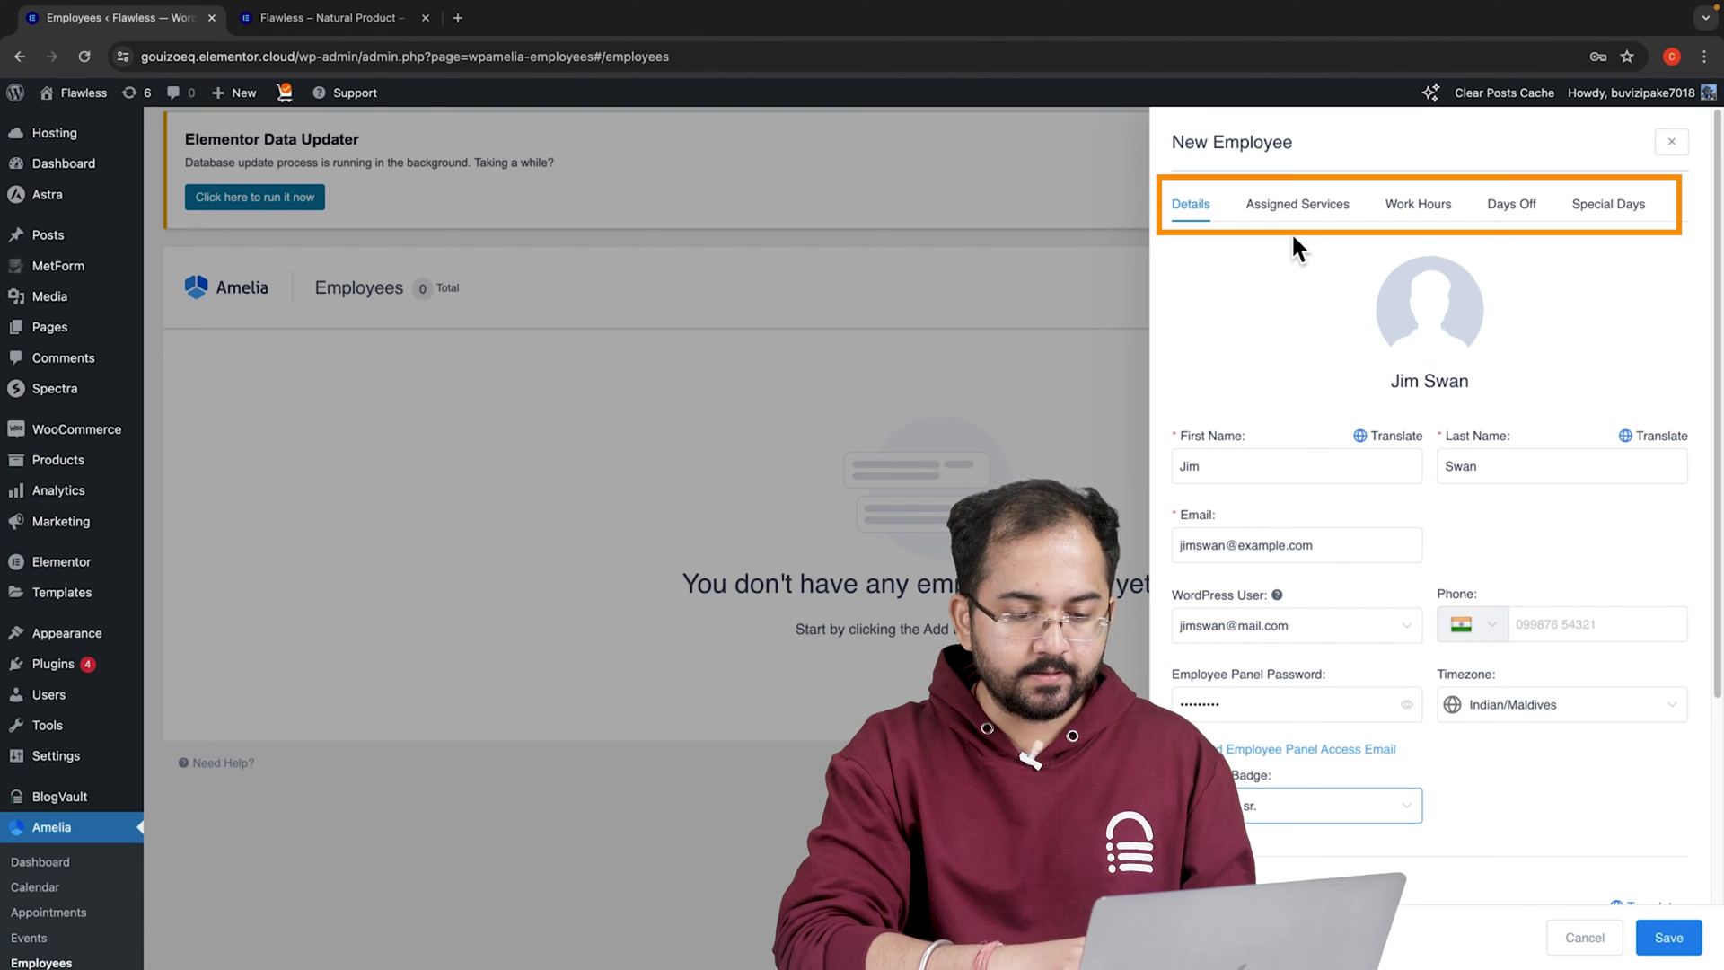
Review the employee's Work Hours, Days Off and Special Days, then save the employee.
left_click(1423, 208)
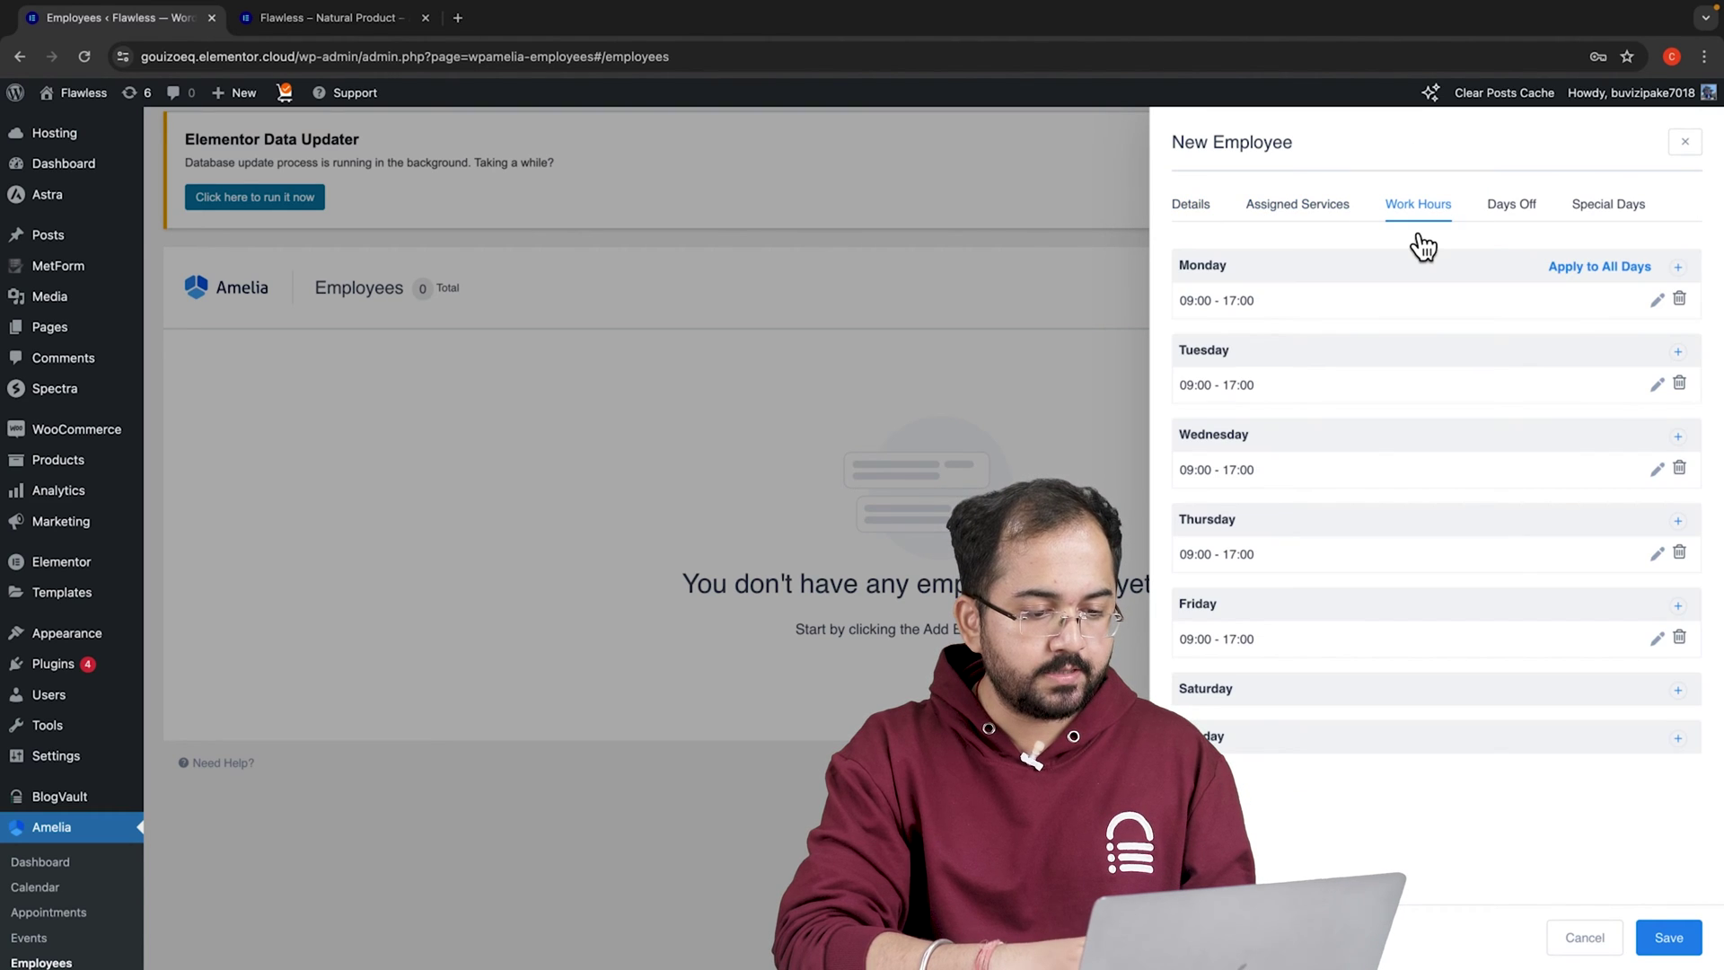
left_click(1532, 213)
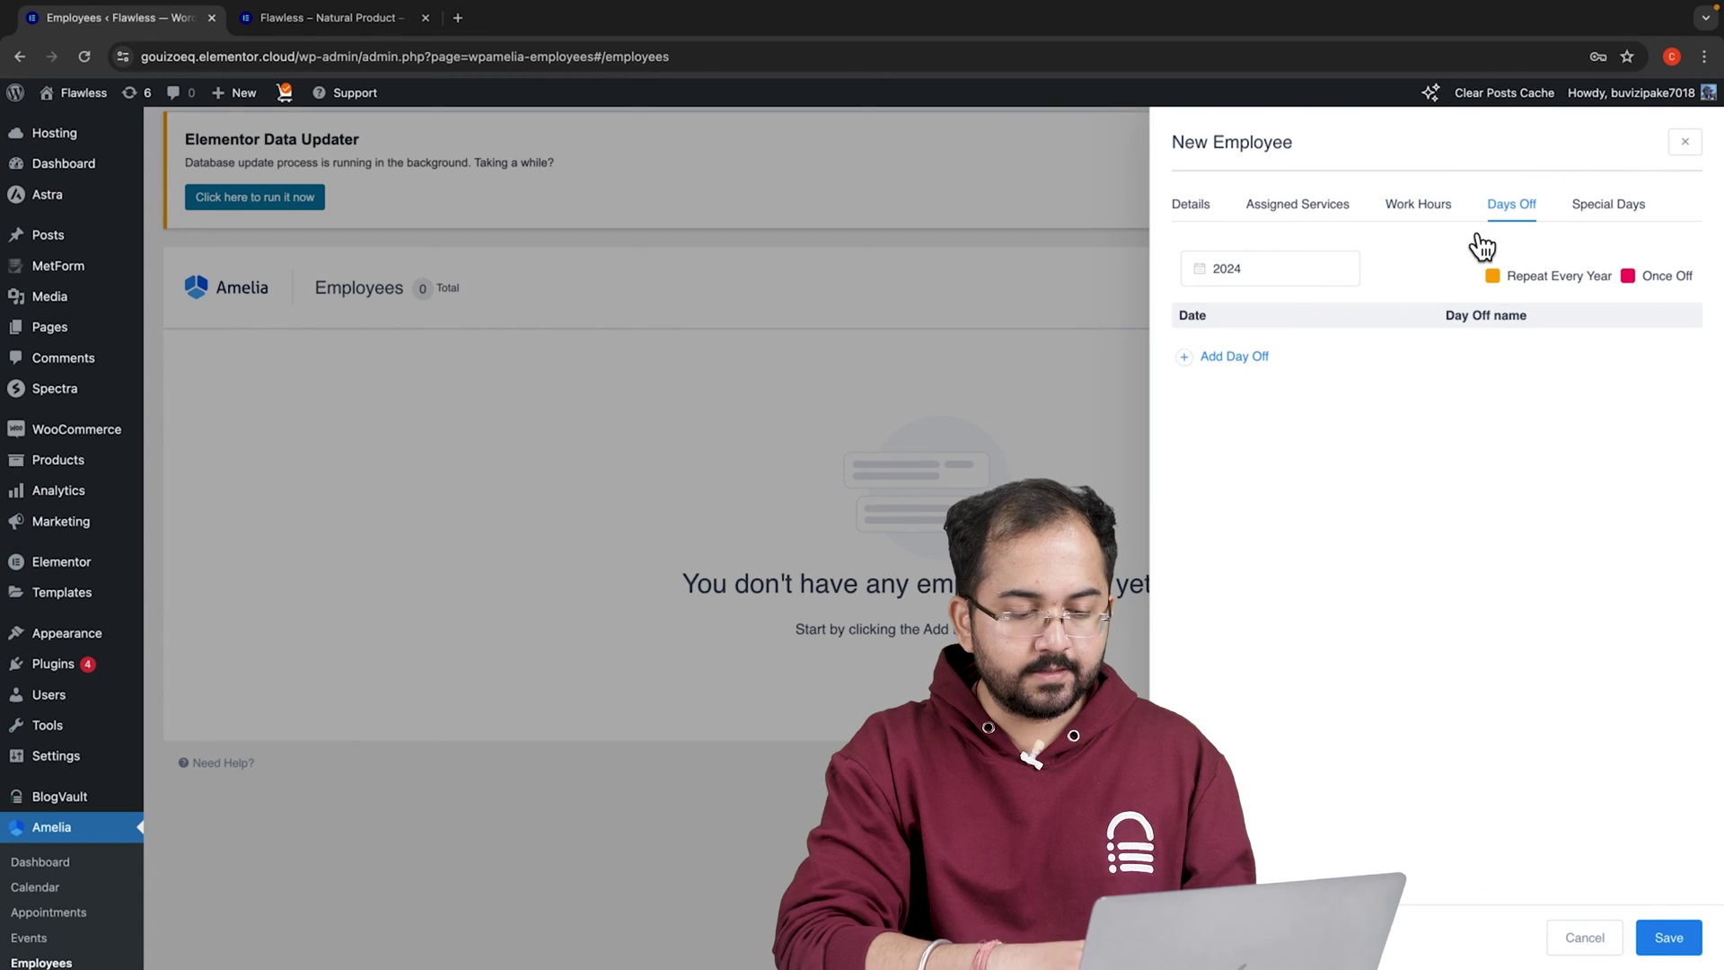
left_click(1639, 236)
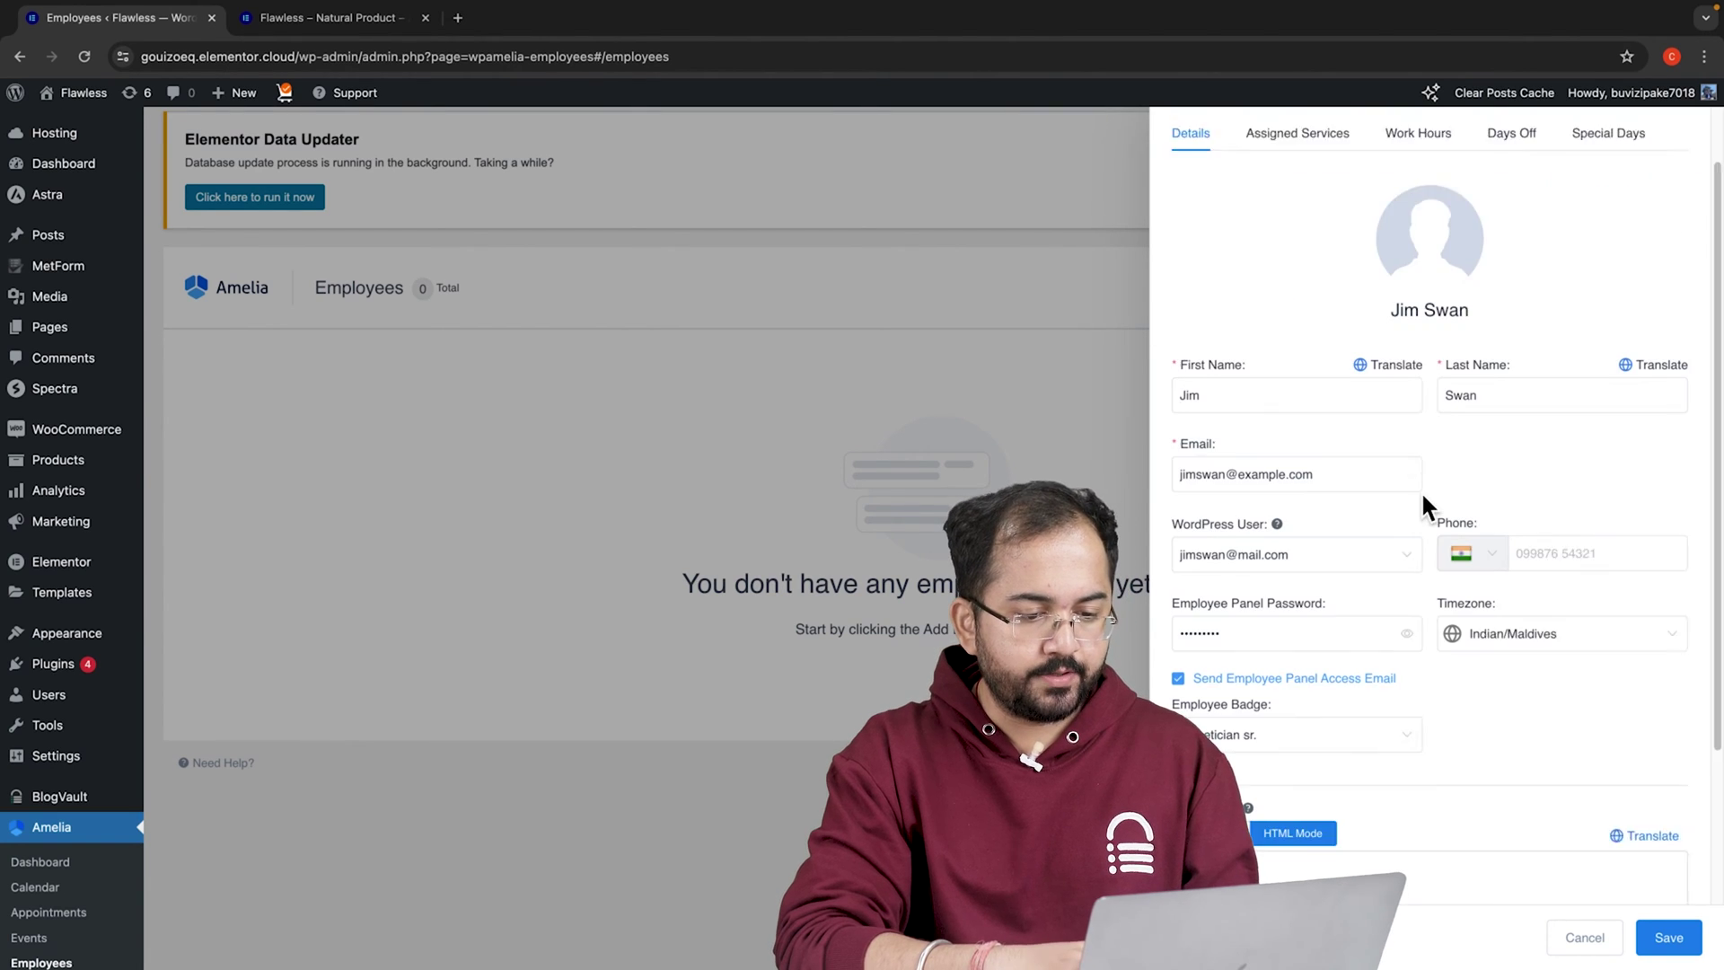
scroll(1628, 620, "down", 1)
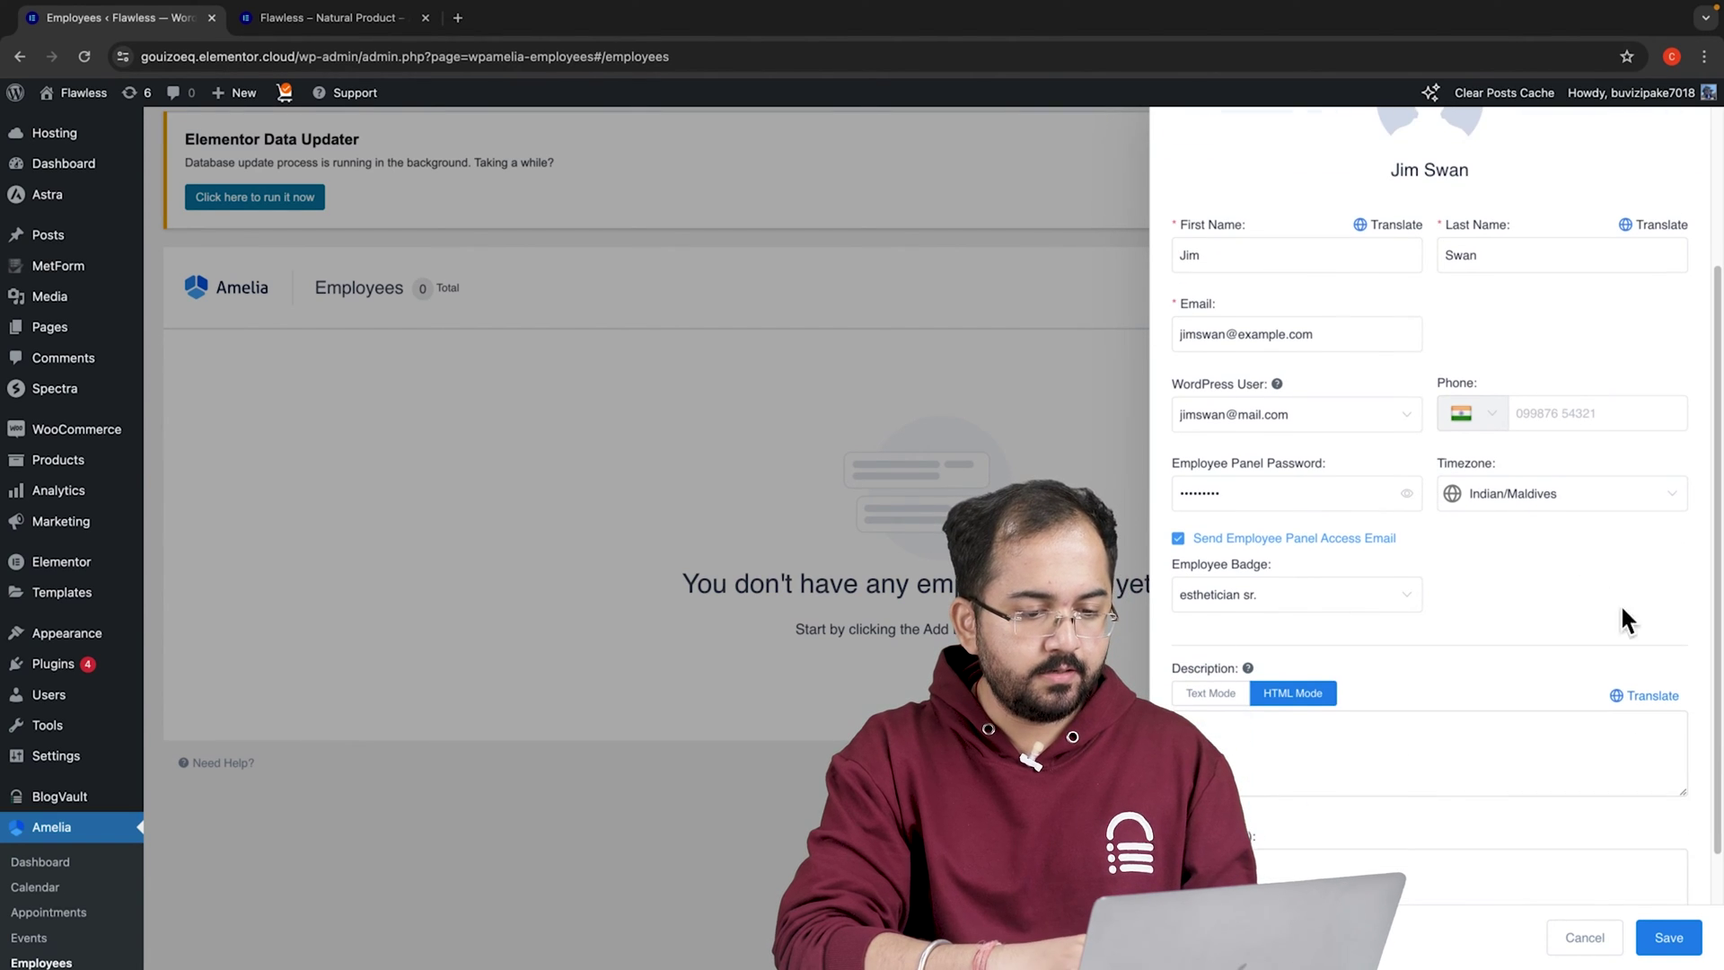
left_click(1668, 937)
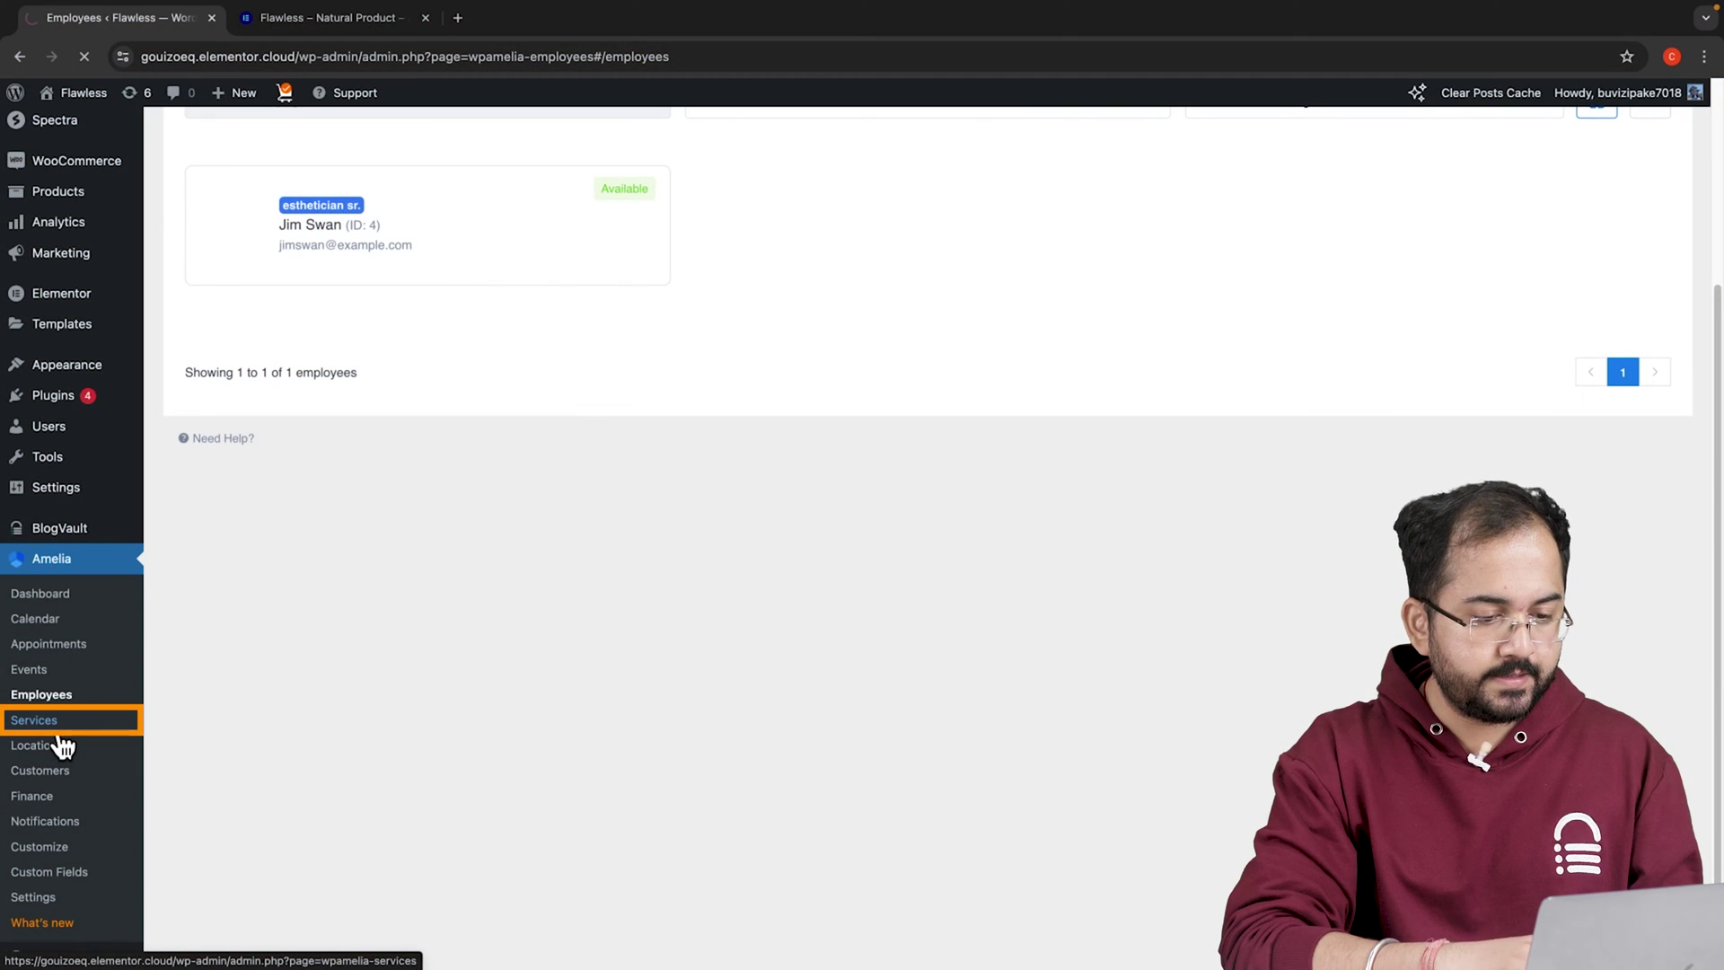
Create a new service category named Spa on the Services page.
left_click(56, 732)
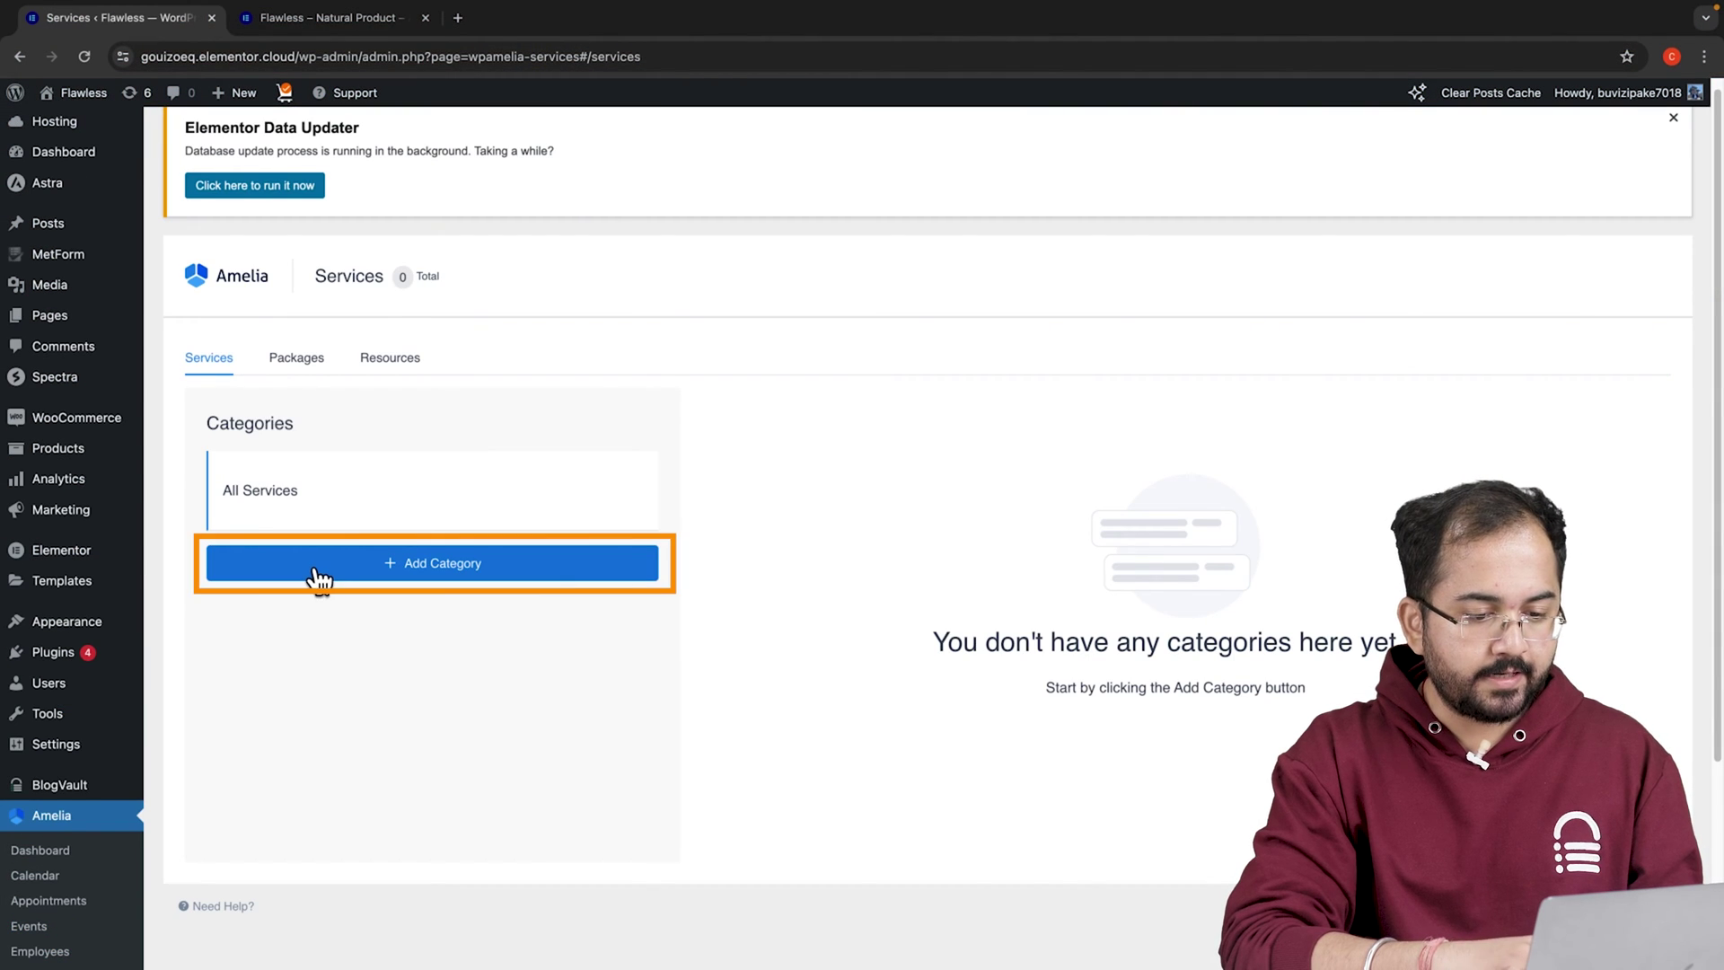
left_click(310, 572)
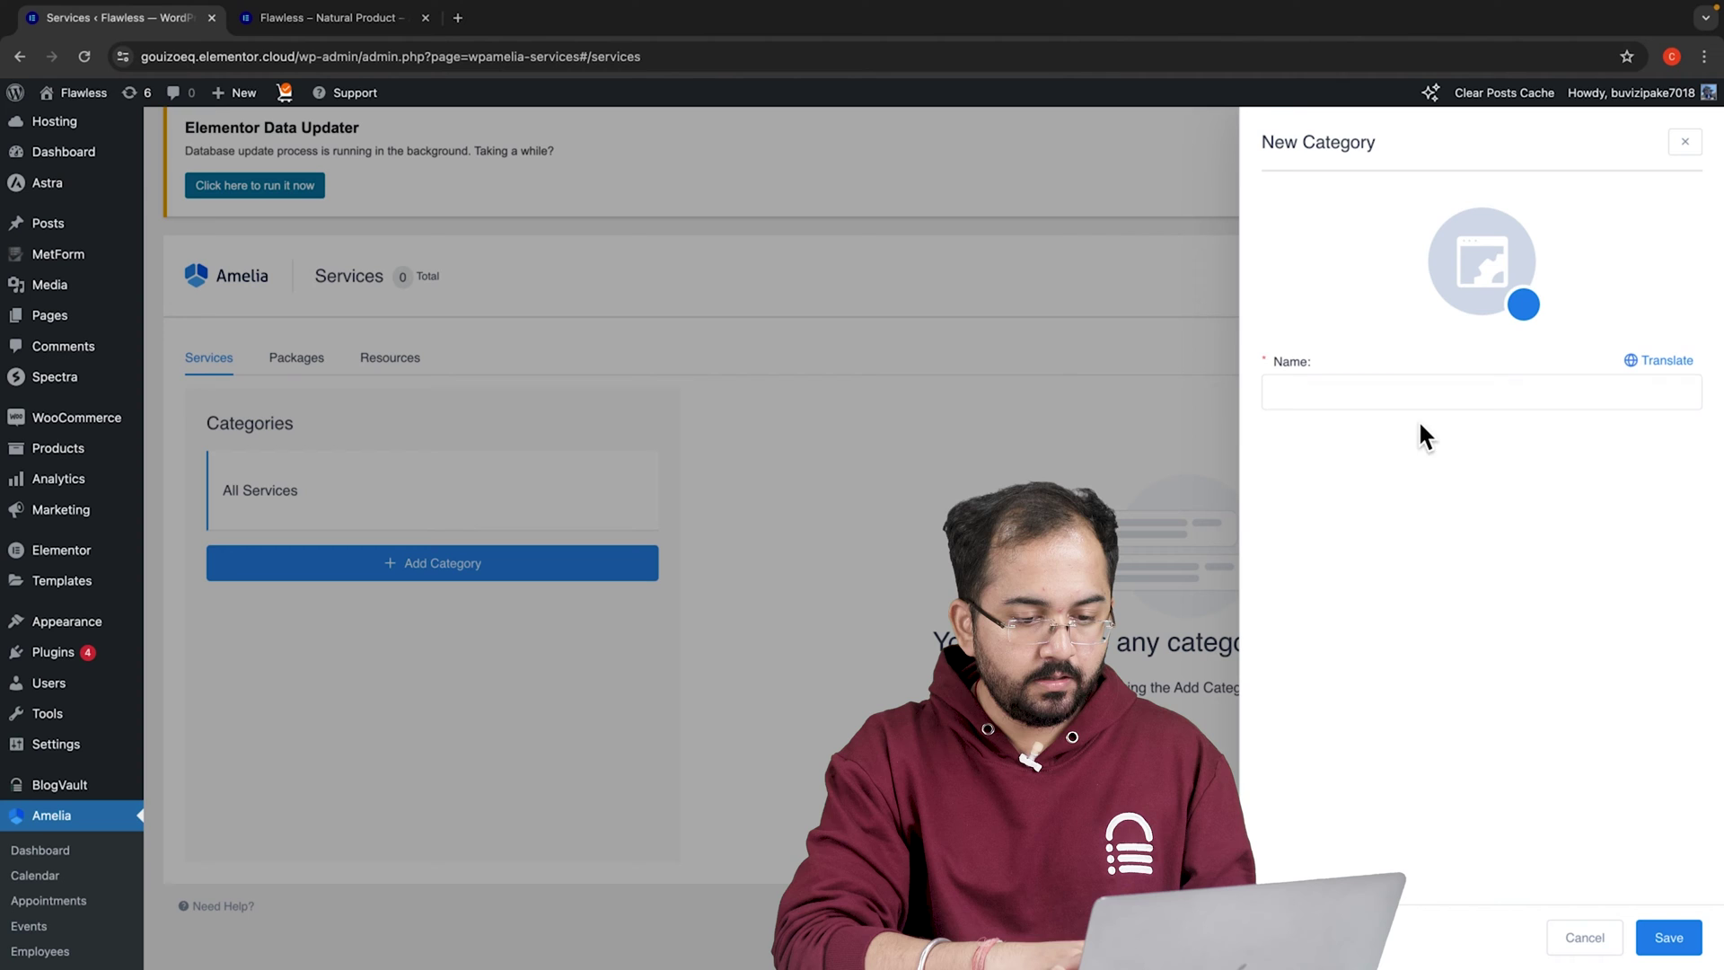
left_click(1403, 393)
type("Spa")
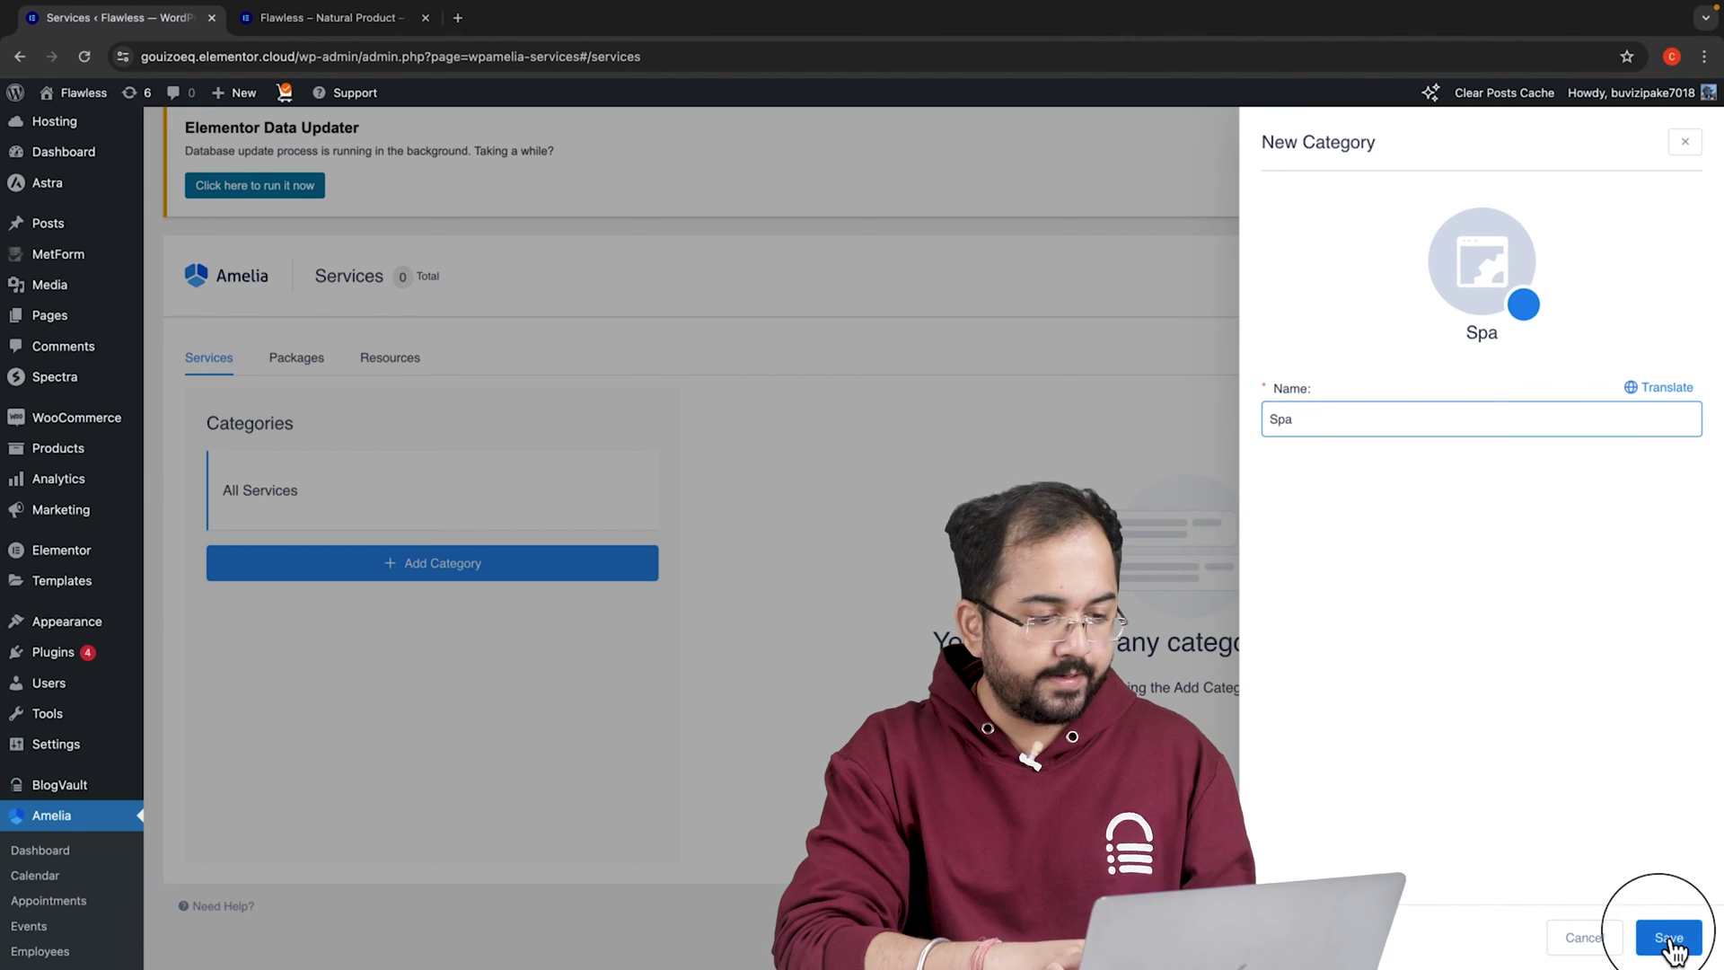
left_click(1667, 939)
Start a Facials service in the Spa category and assign the employee to it.
left_click(1663, 939)
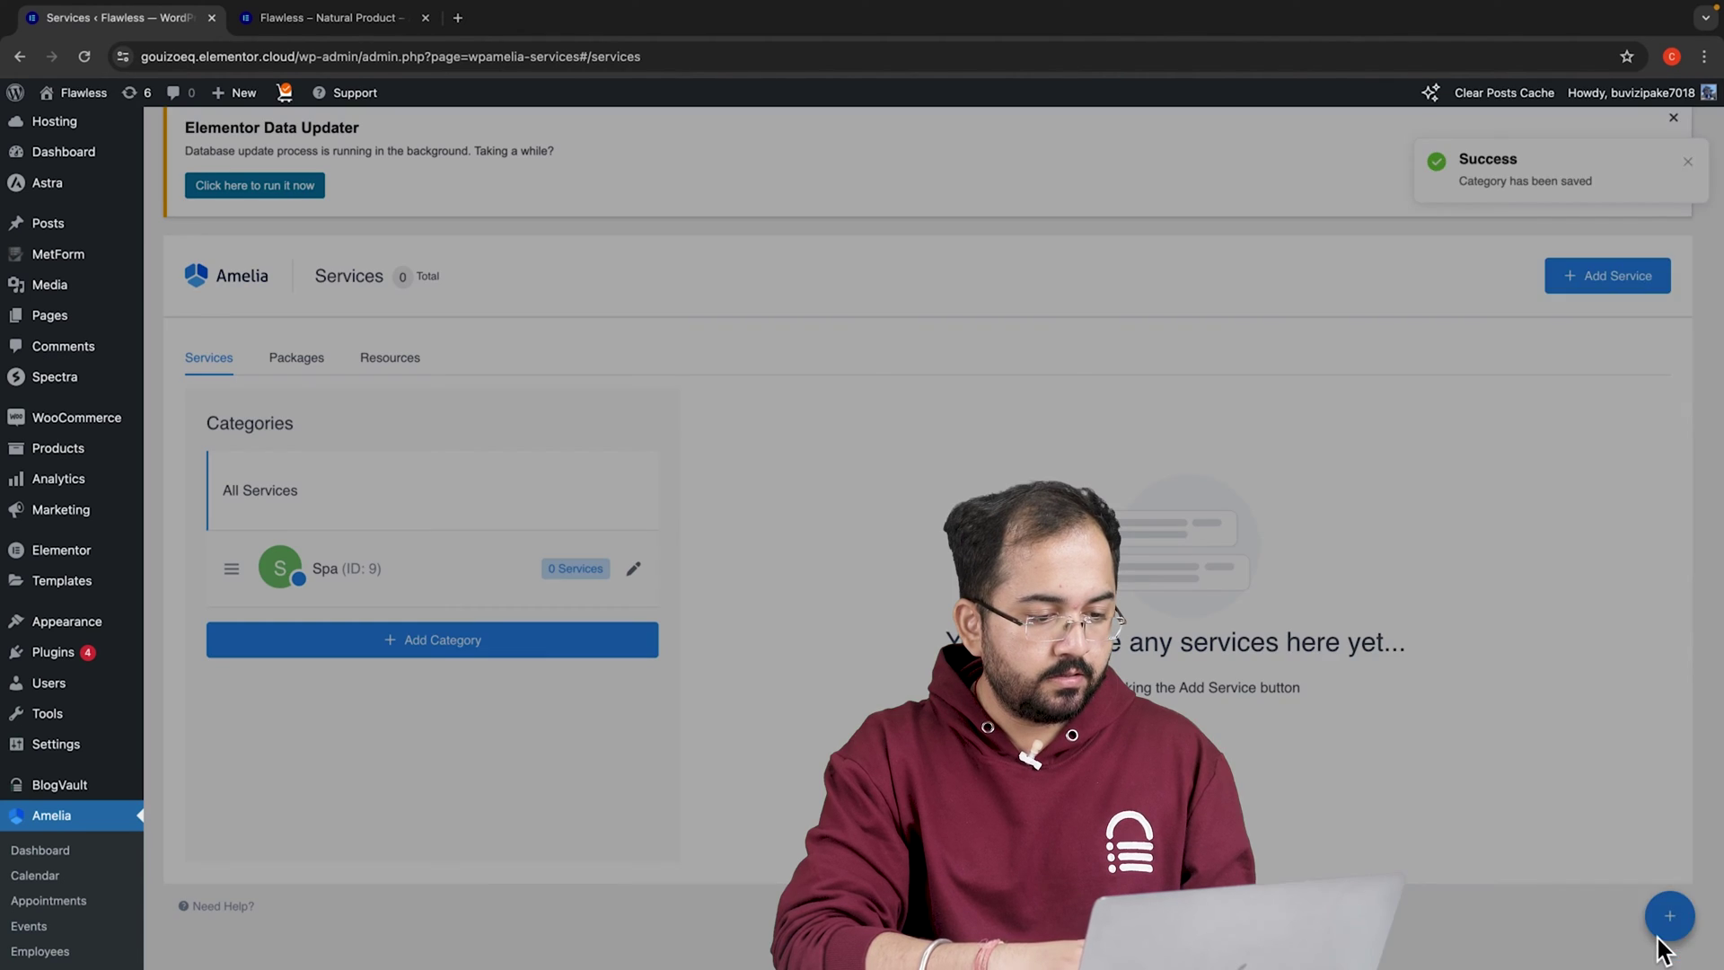
left_click(1323, 439)
type("Facial")
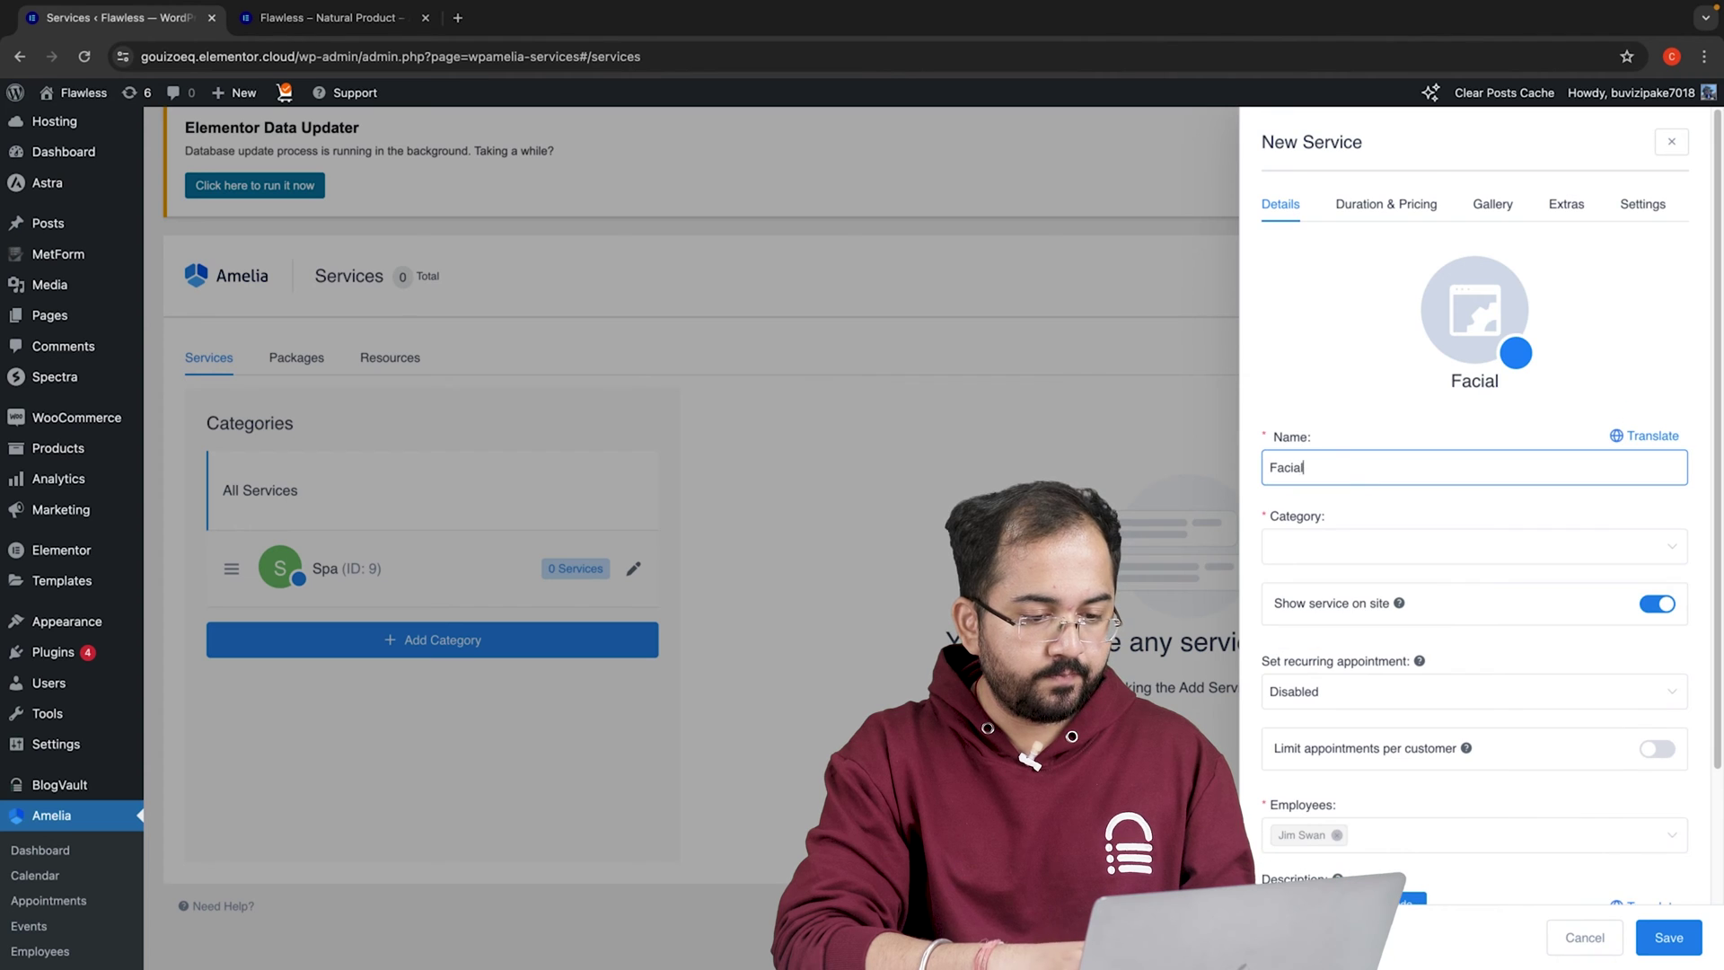
type("s")
left_click(1378, 565)
left_click(1358, 607)
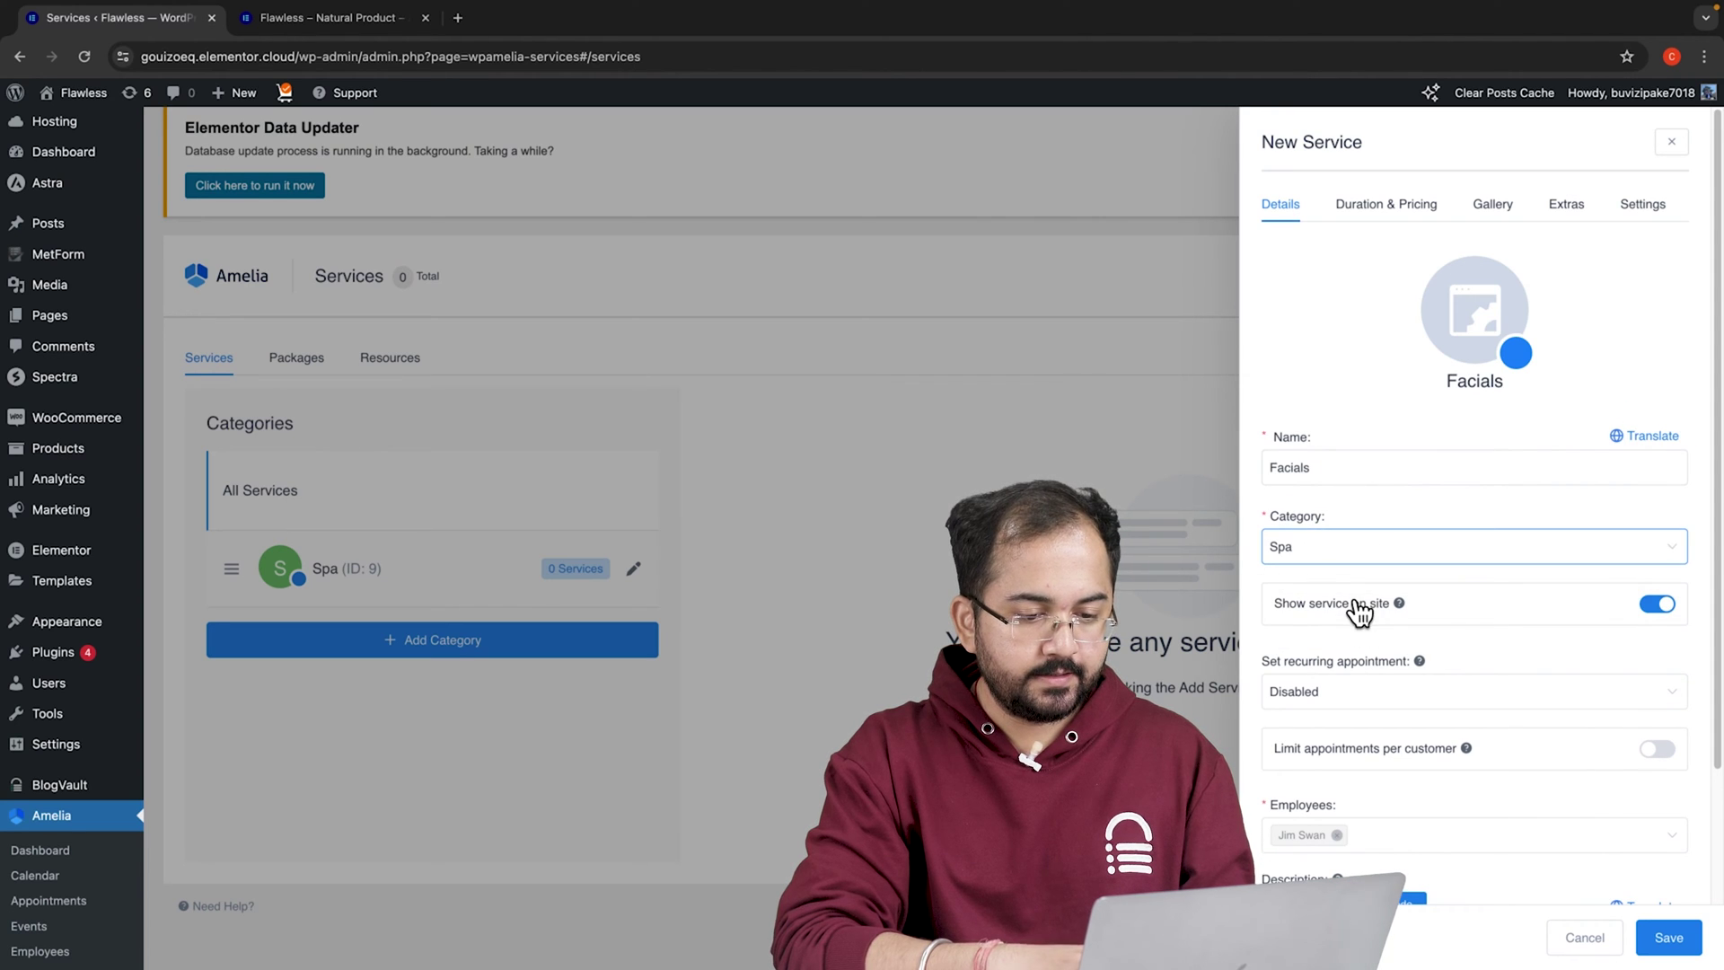
scroll(1367, 708, "down", 3)
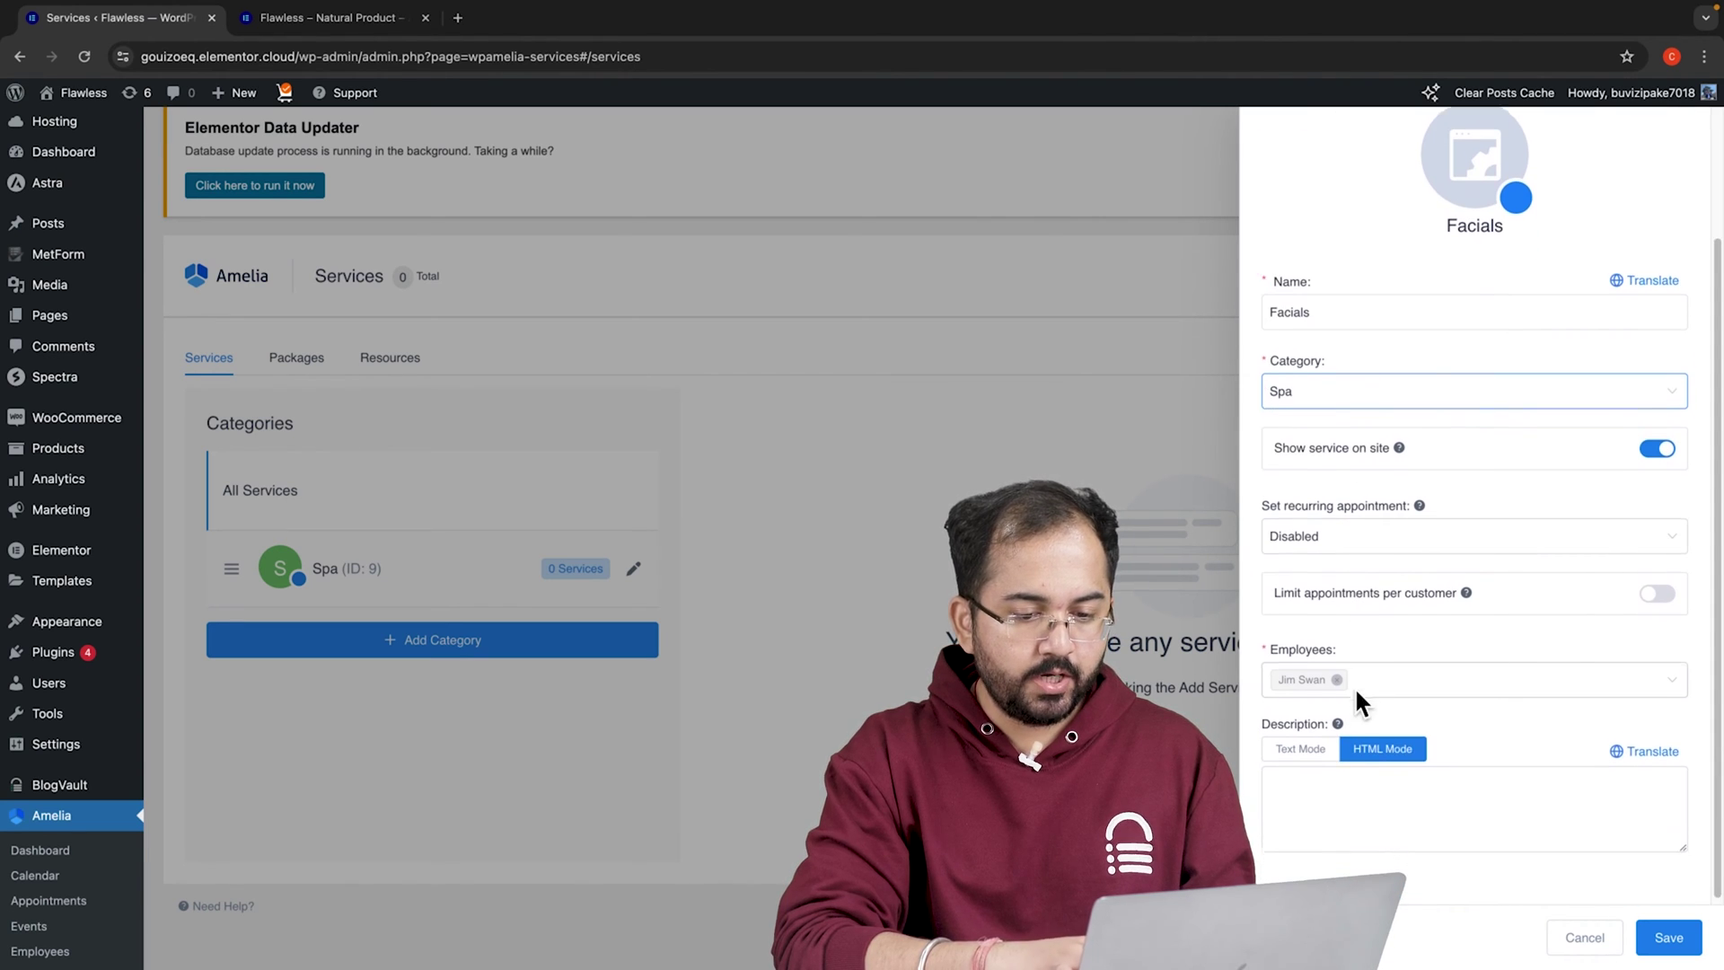
left_click(1384, 683)
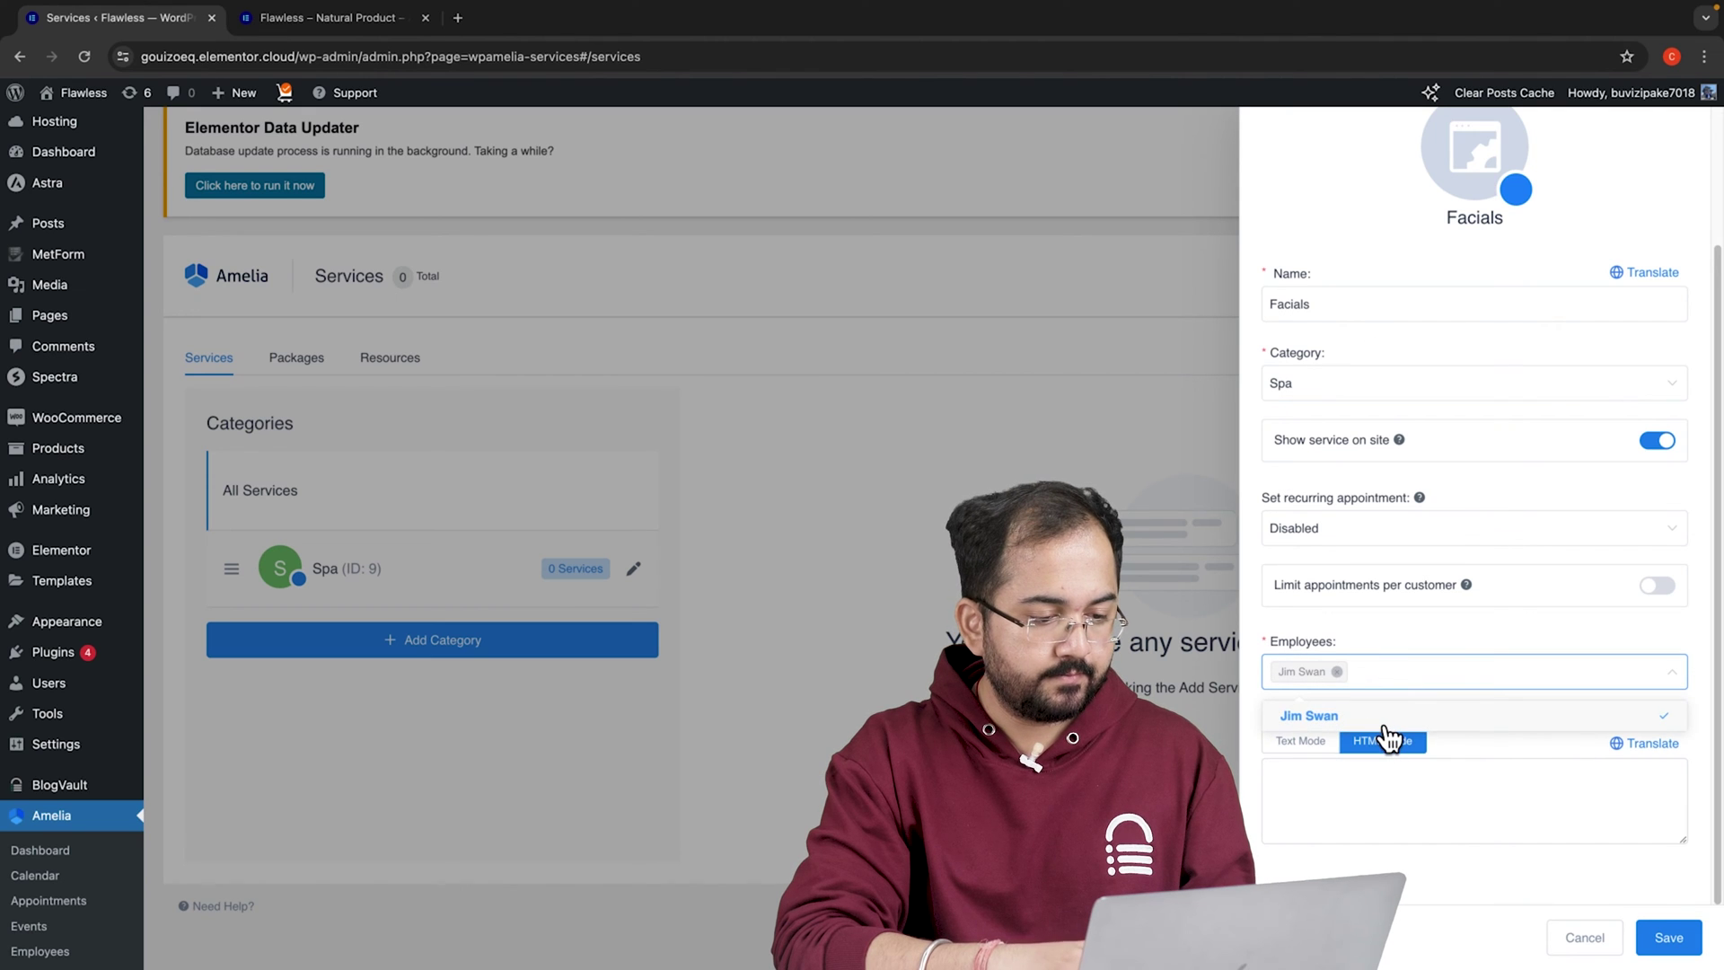
scroll(1414, 827, "up", 3)
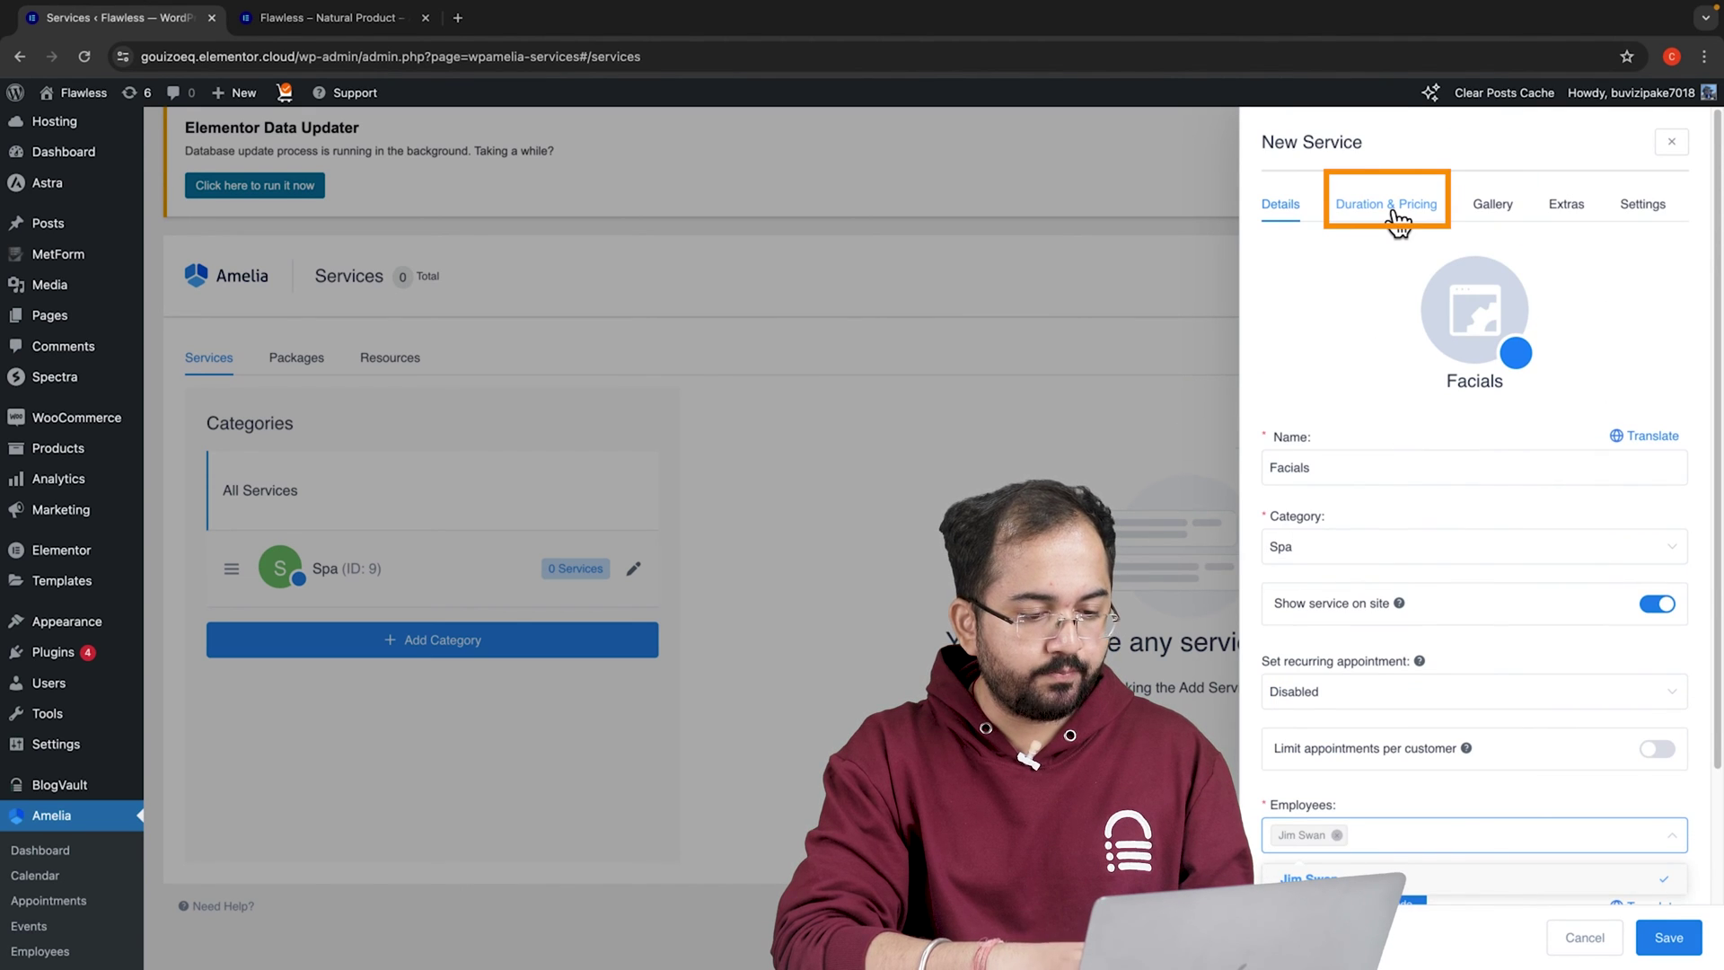
Set the Facials duration to 1h with a 30min buffer after each appointment.
left_click(1397, 215)
left_click(1268, 288)
left_click(1337, 363)
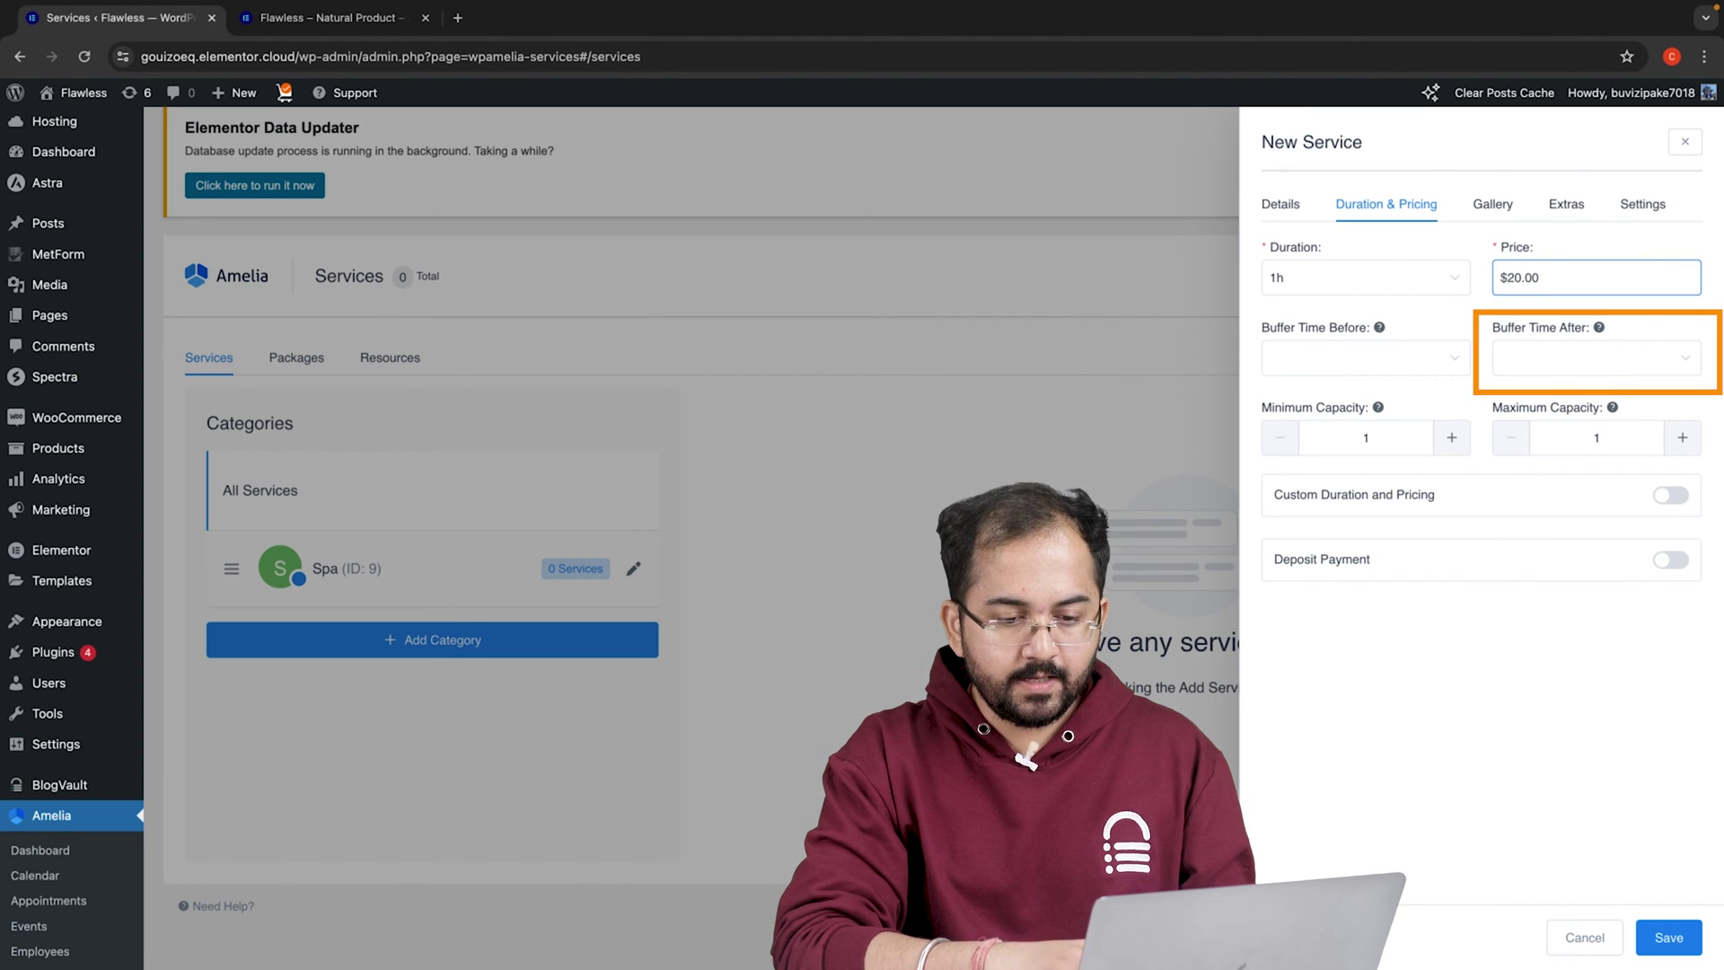
left_click(1580, 358)
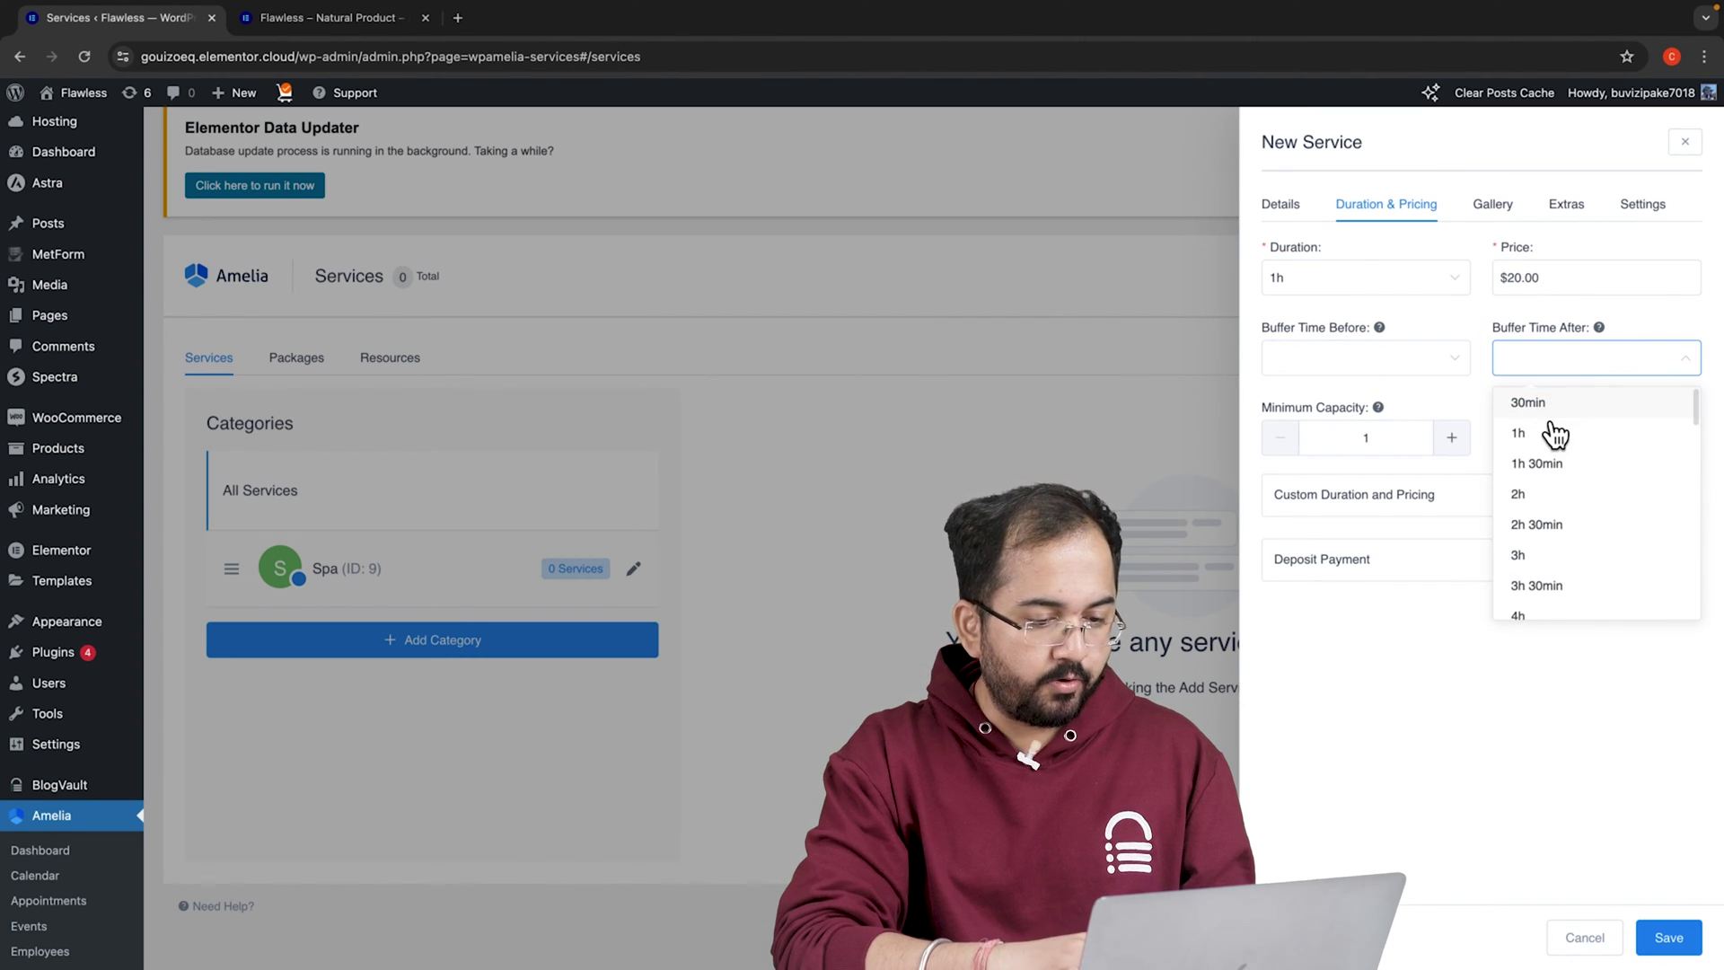
left_click(1563, 404)
Add a Trial Products extra priced at $30.00 to the service.
left_click(1511, 208)
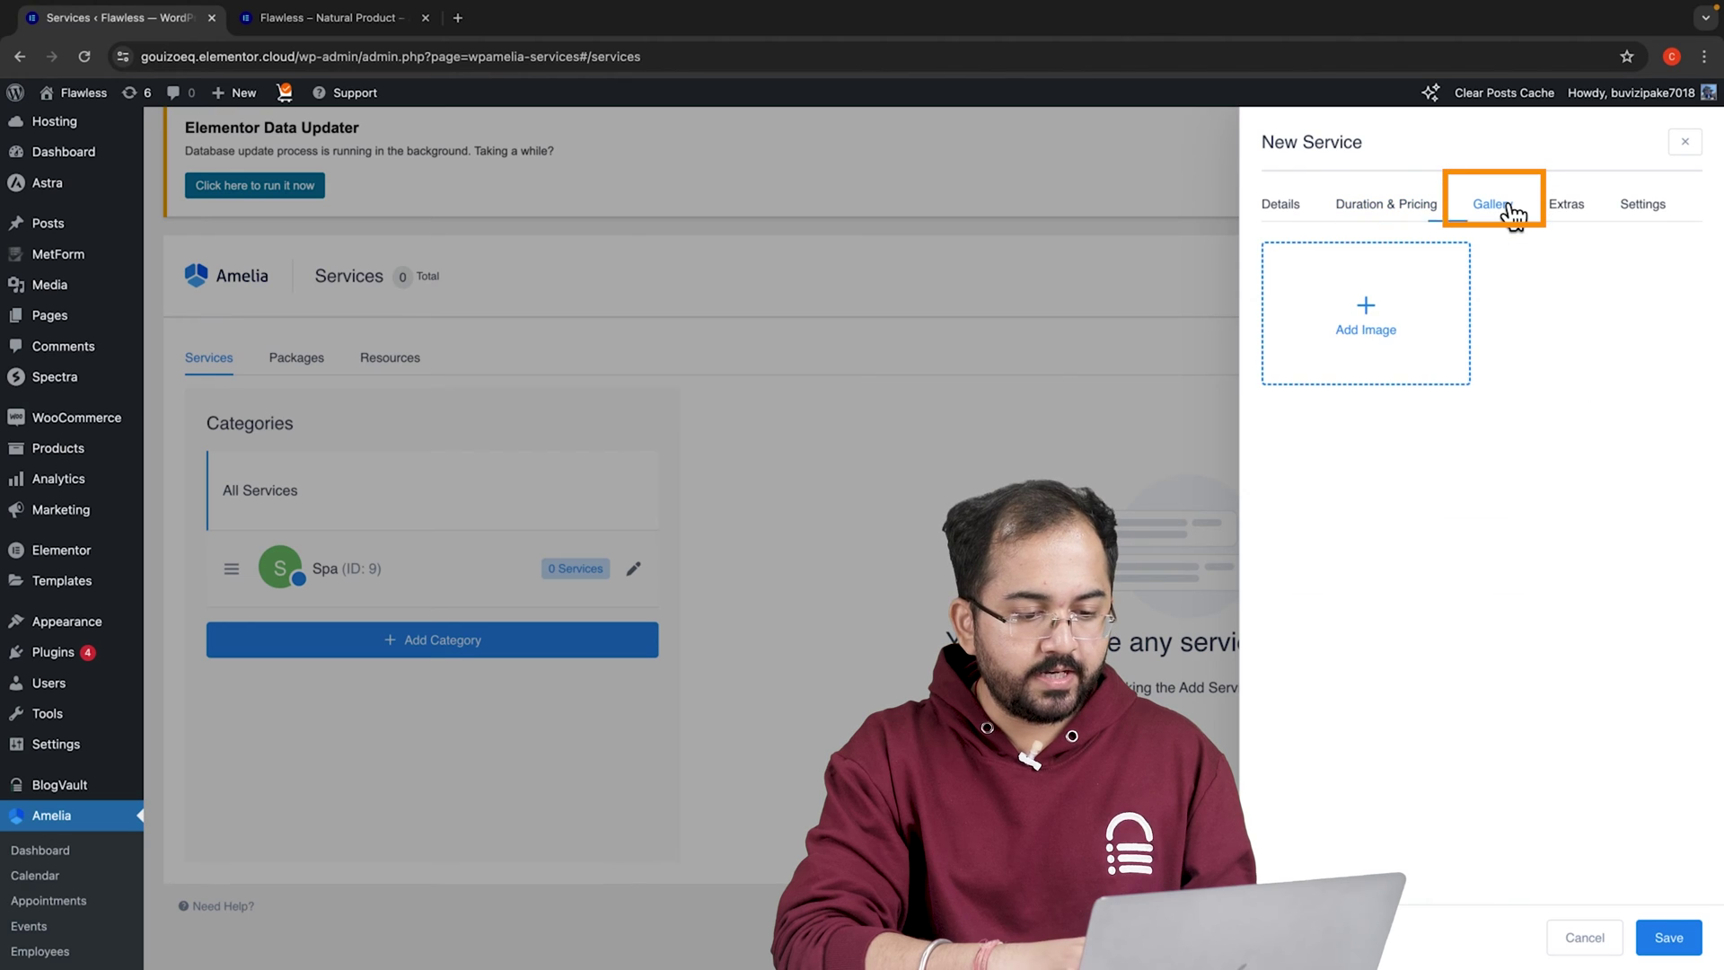
left_click(1564, 224)
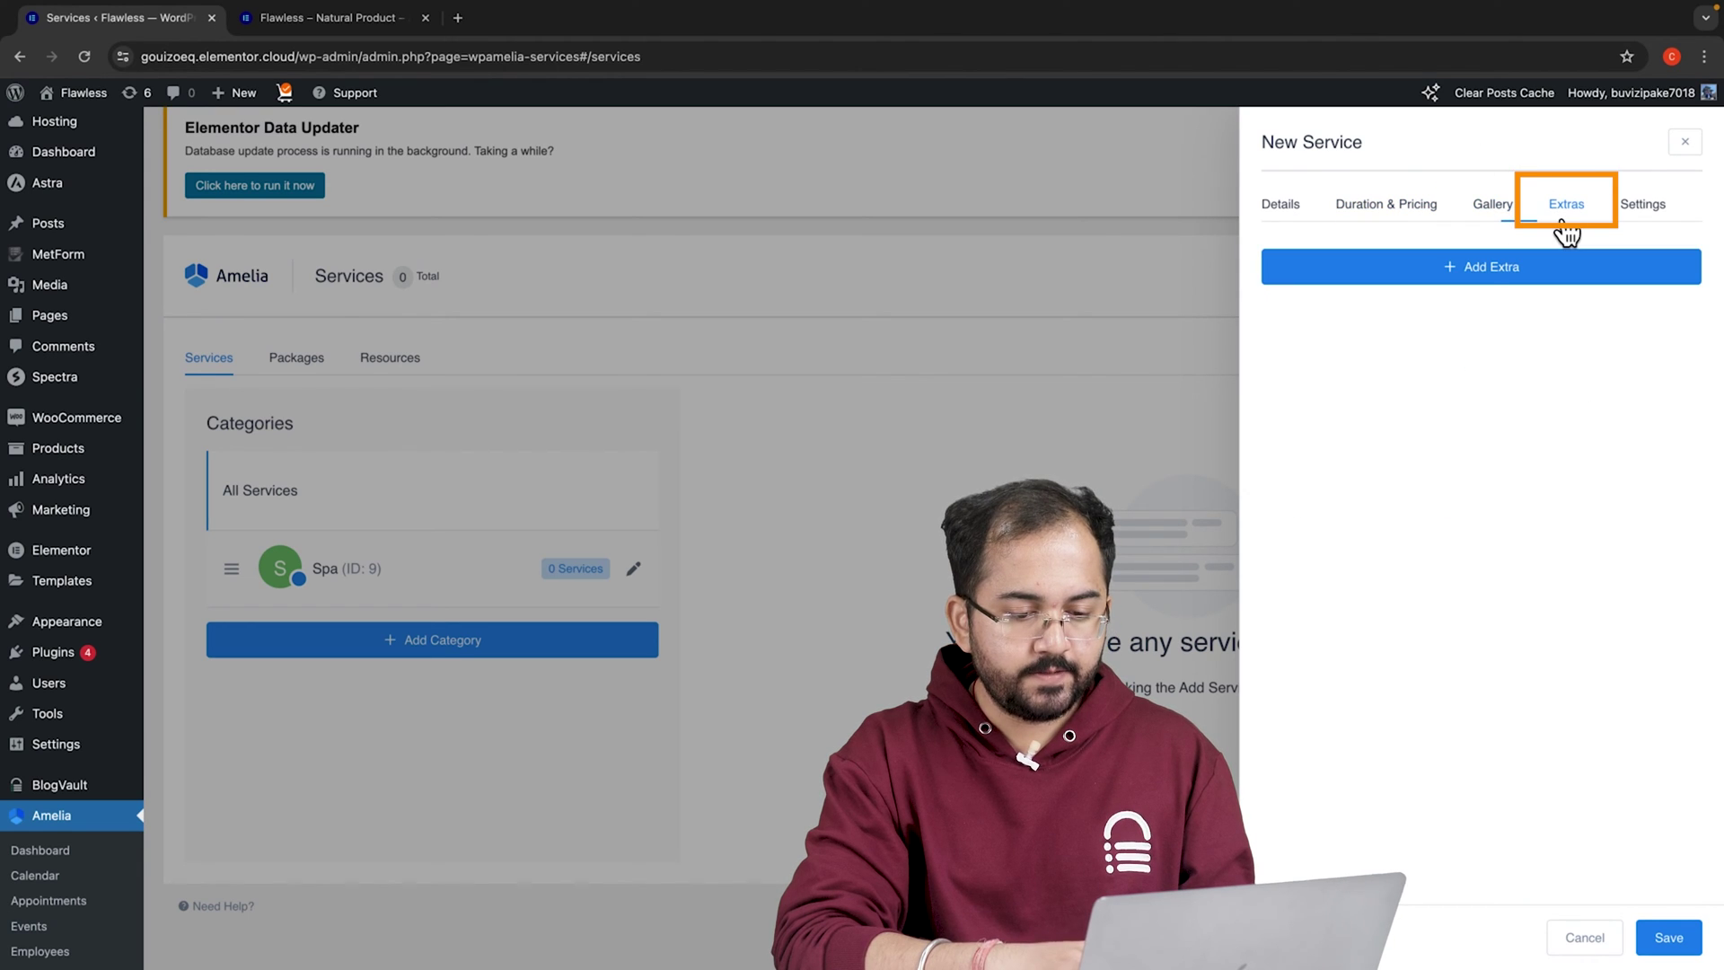
left_click(1495, 269)
left_click(1392, 458)
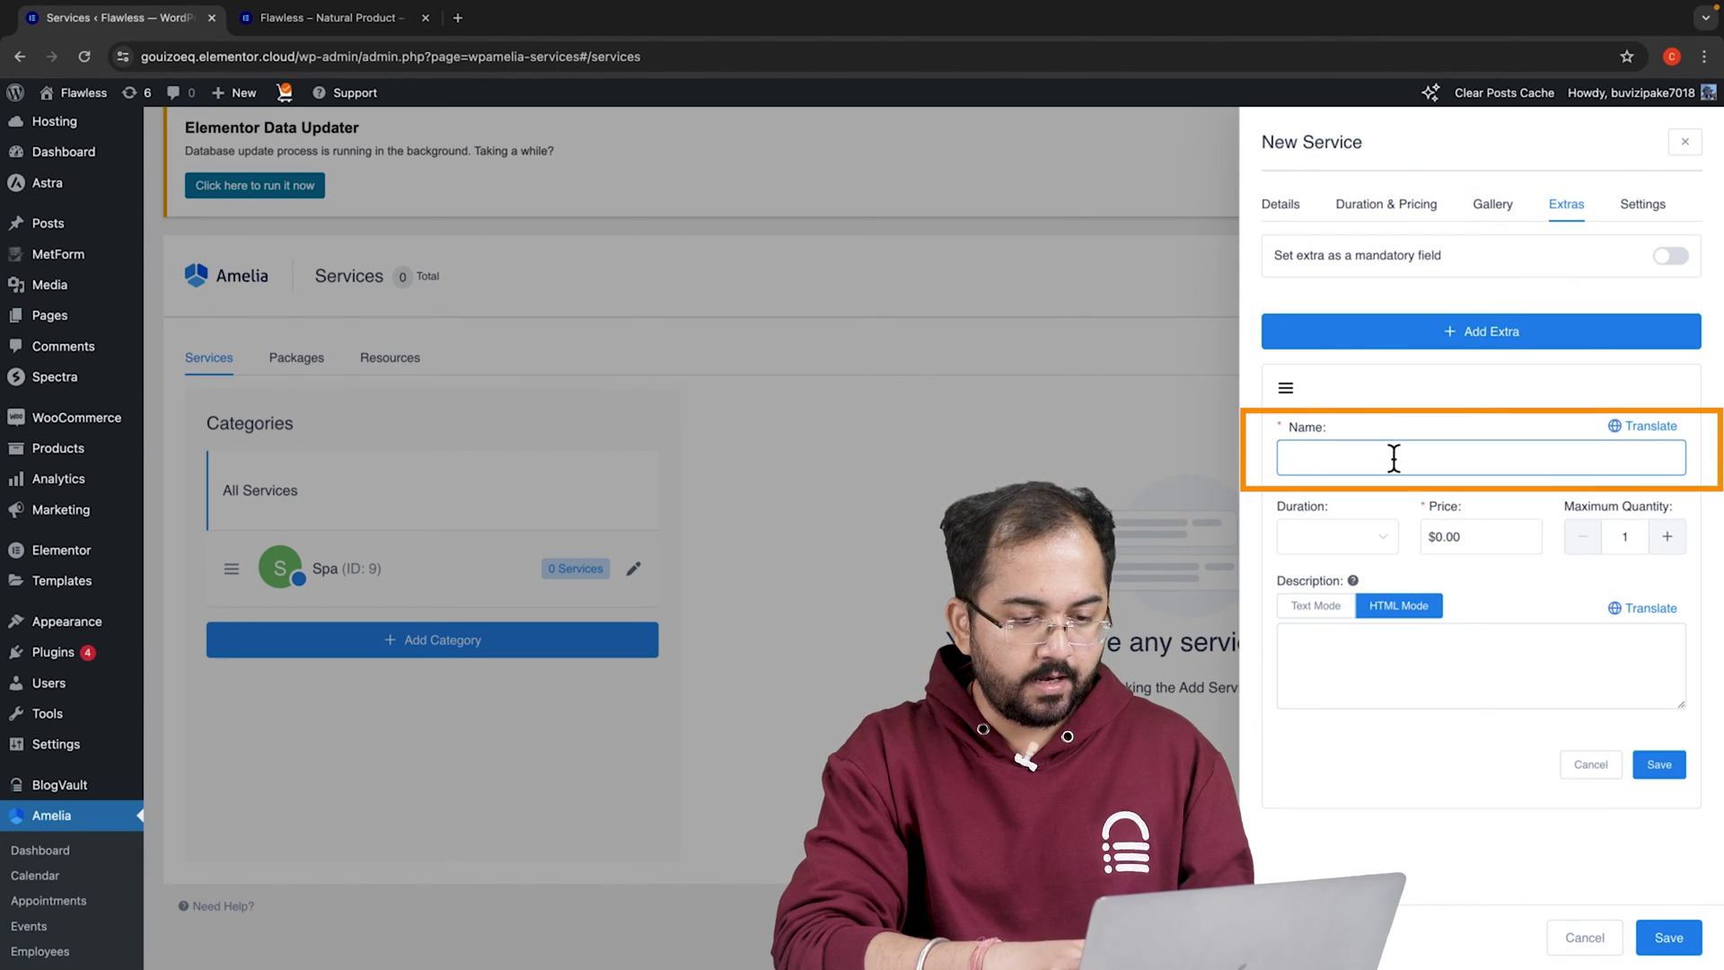
type("Trial Products")
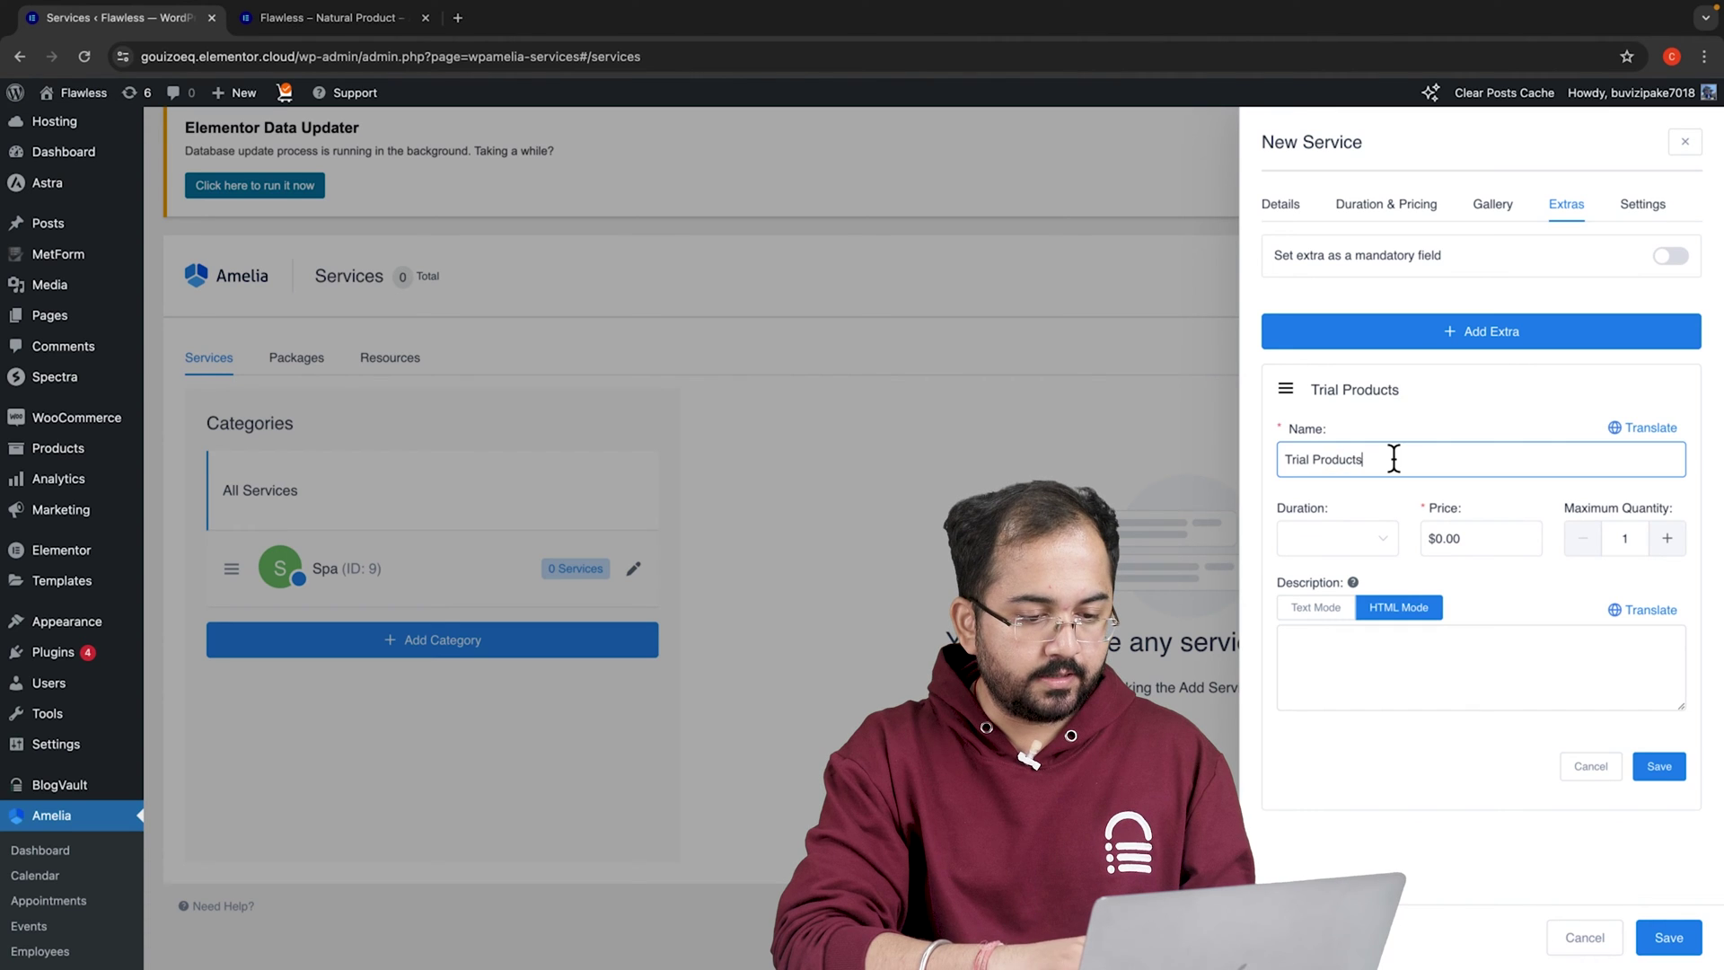
left_click(1485, 549)
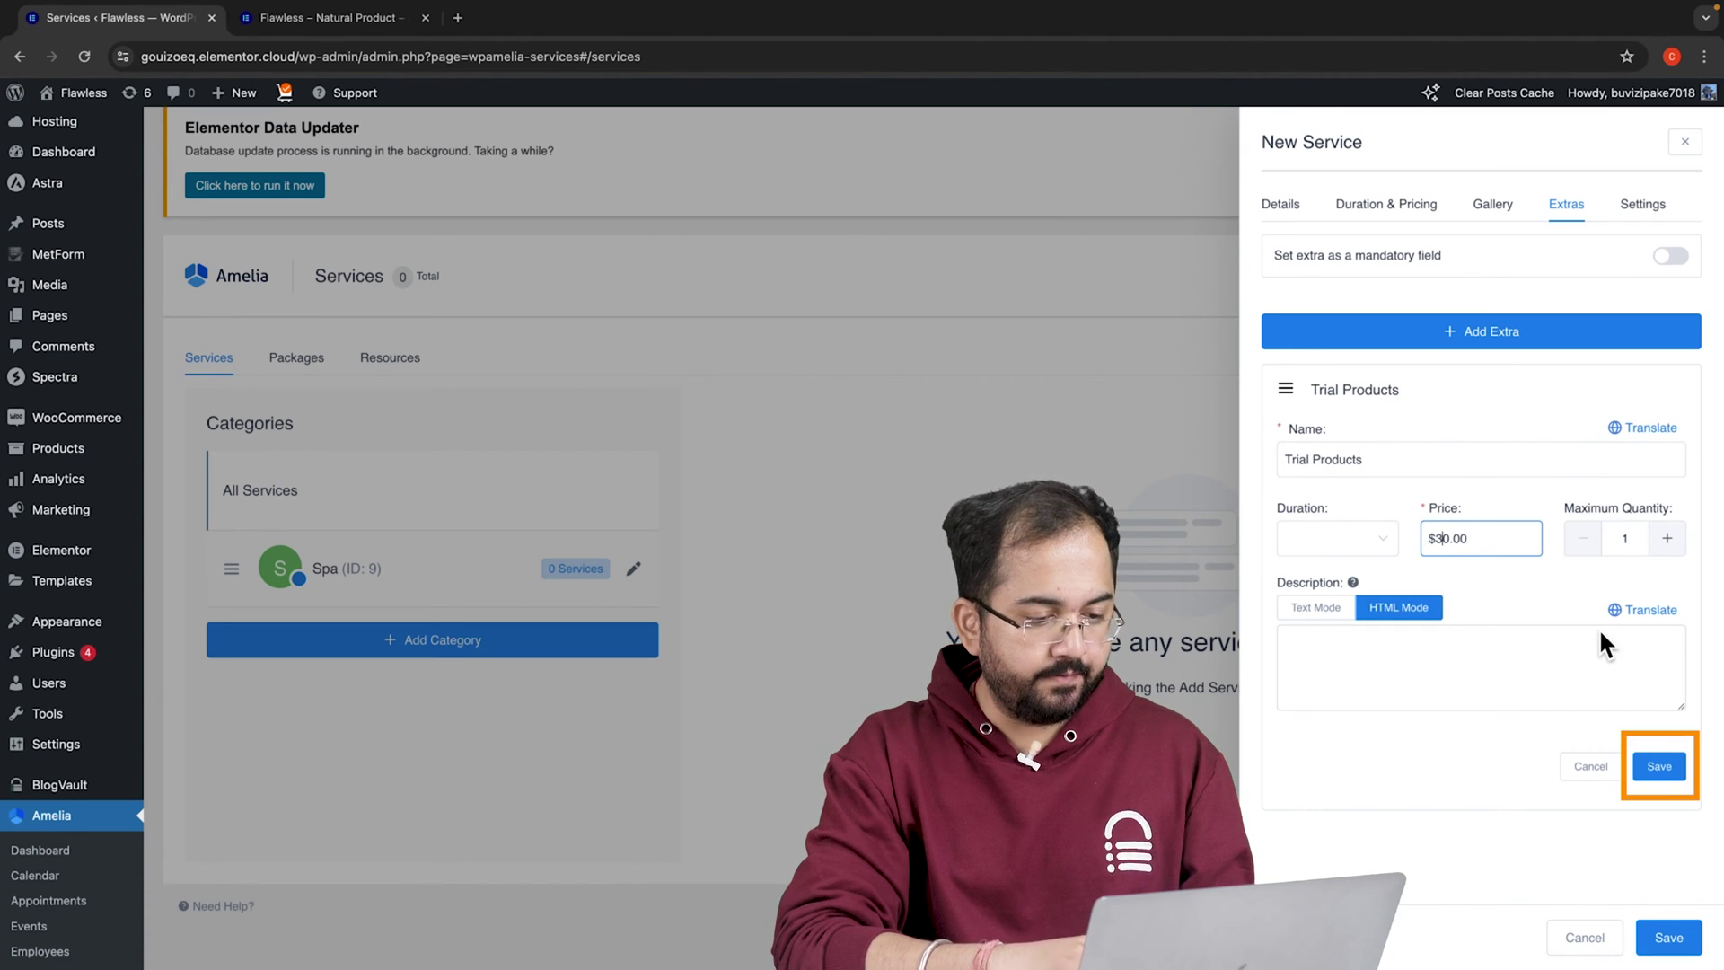
left_click(1658, 770)
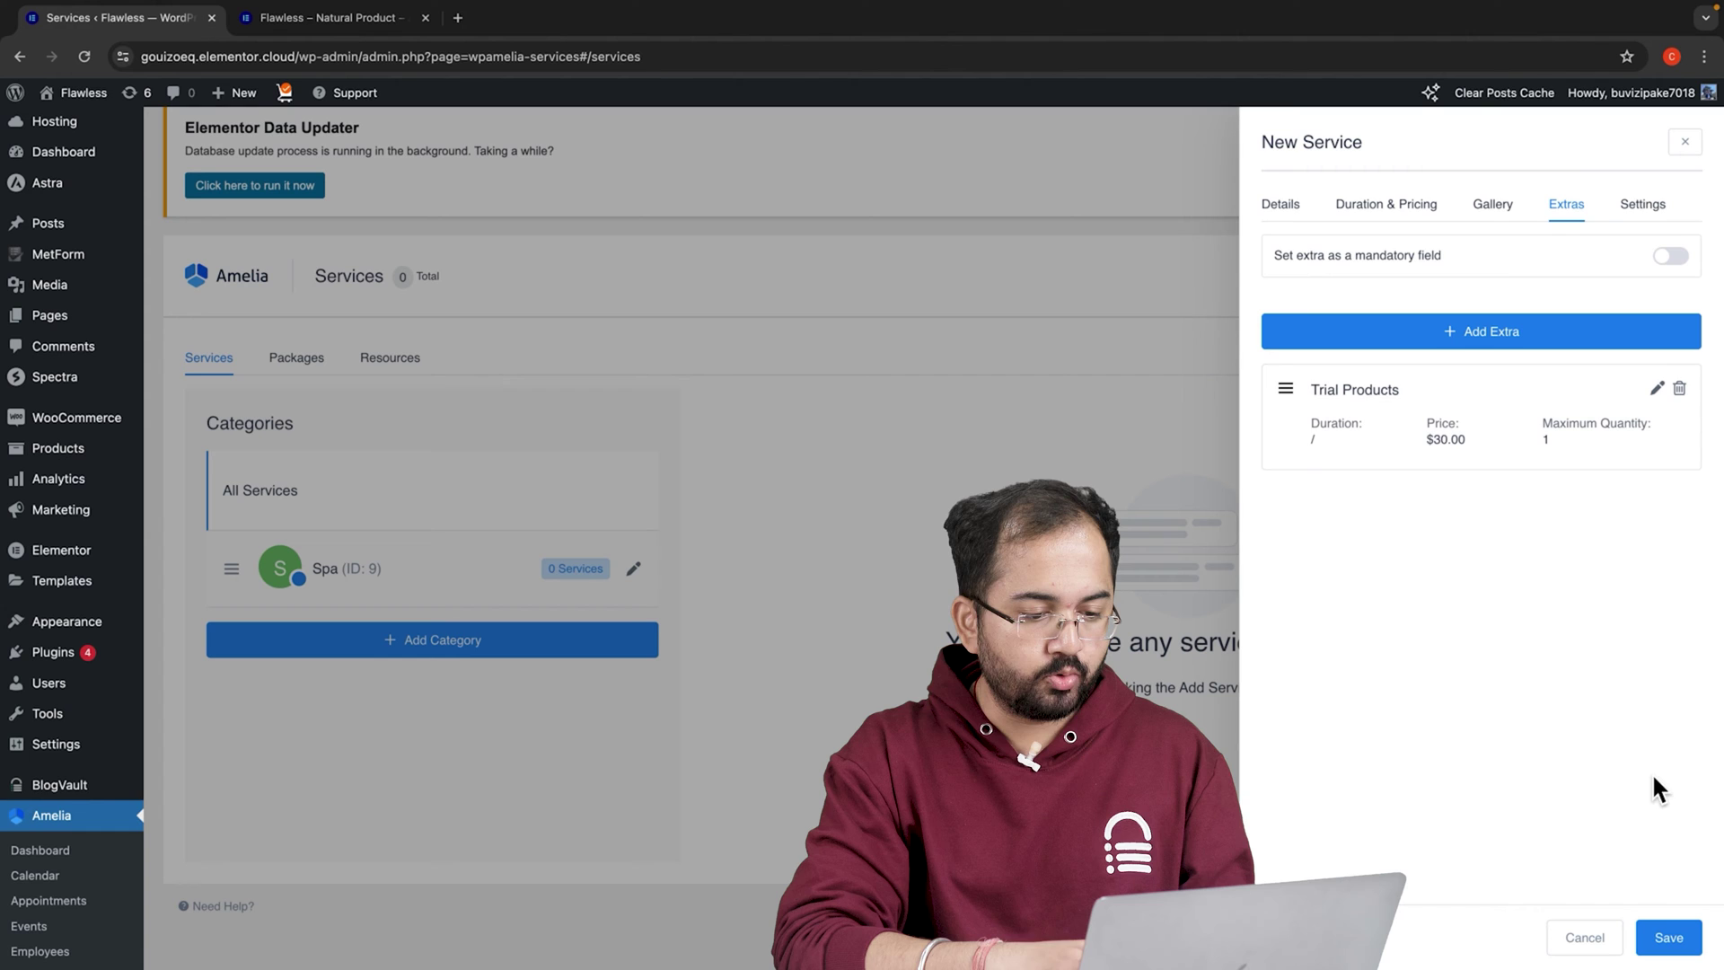
Enable payment via payment link and Zoom meetings for the service, then save it.
left_click(1643, 208)
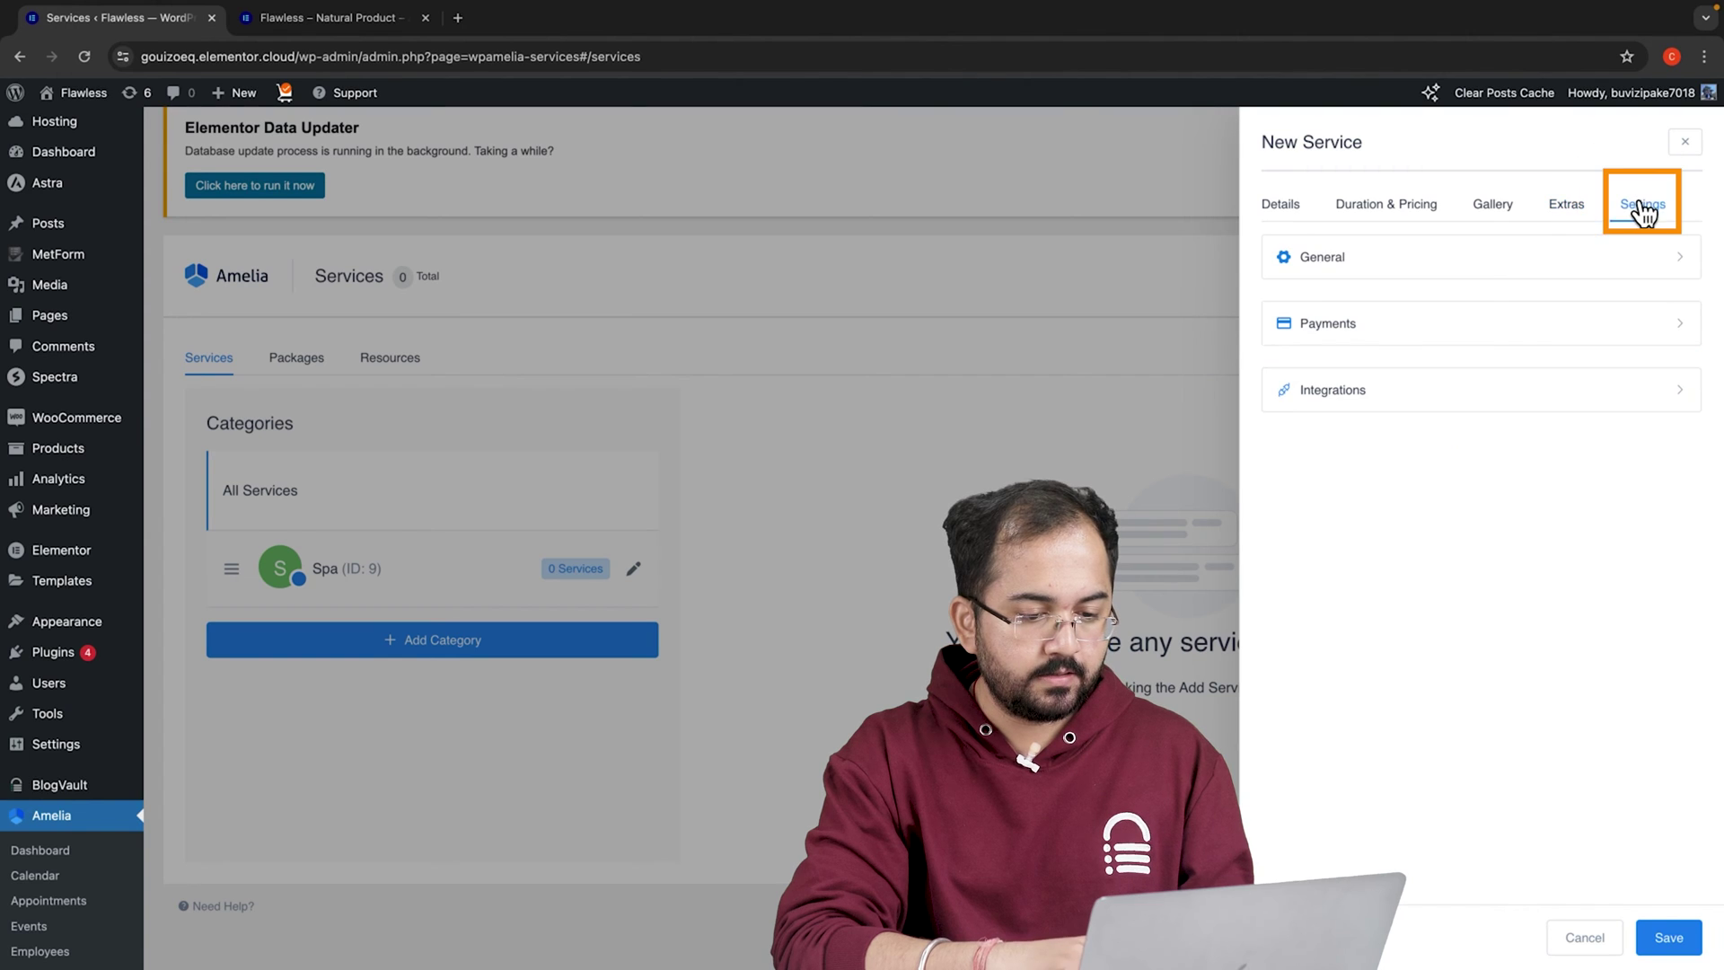
left_click(1477, 348)
left_click(1661, 399)
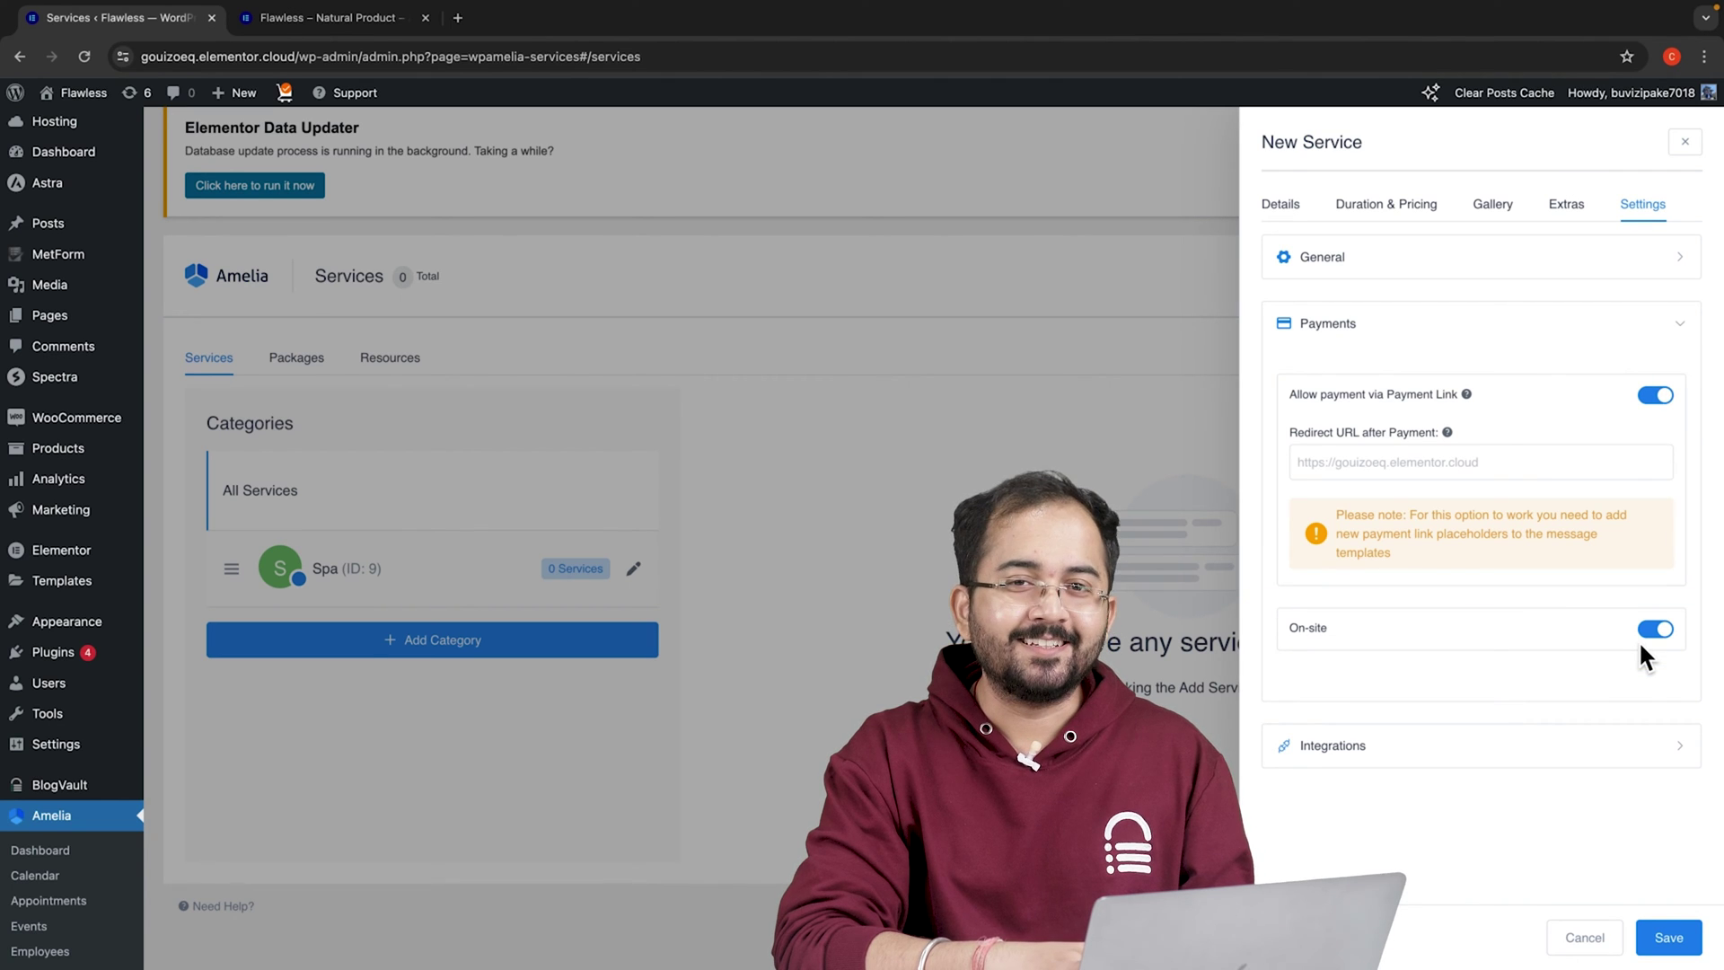
left_click(1637, 747)
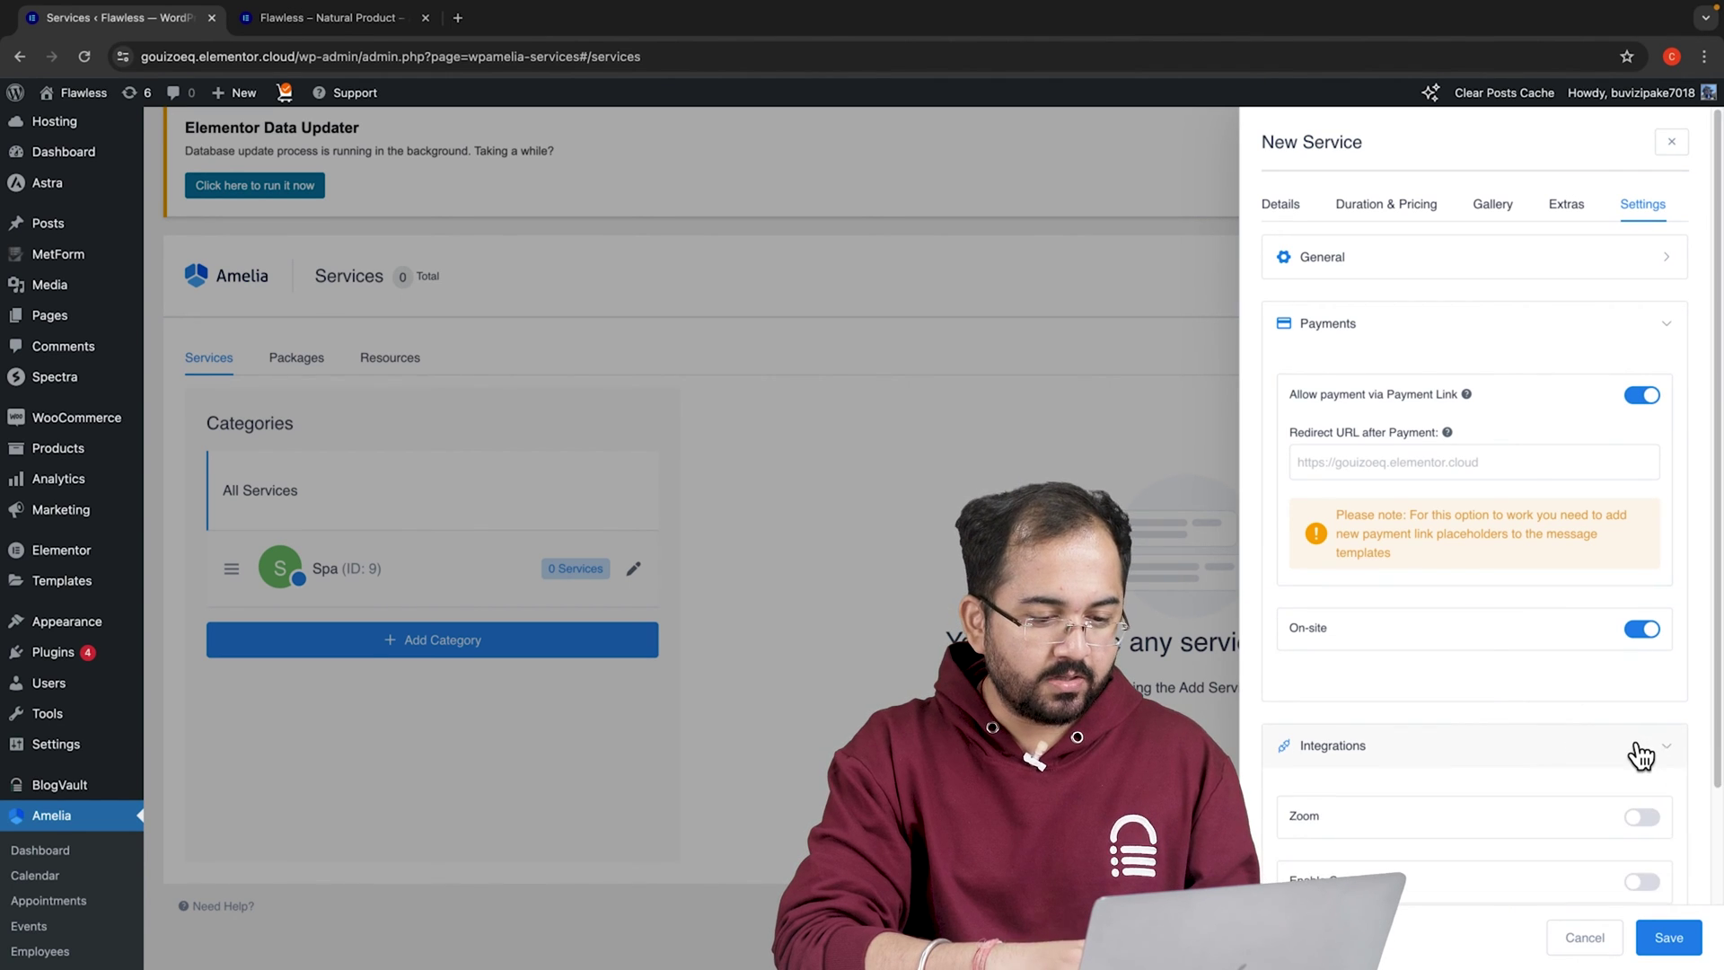
left_click(1658, 834)
scroll(1656, 836, "down", 3)
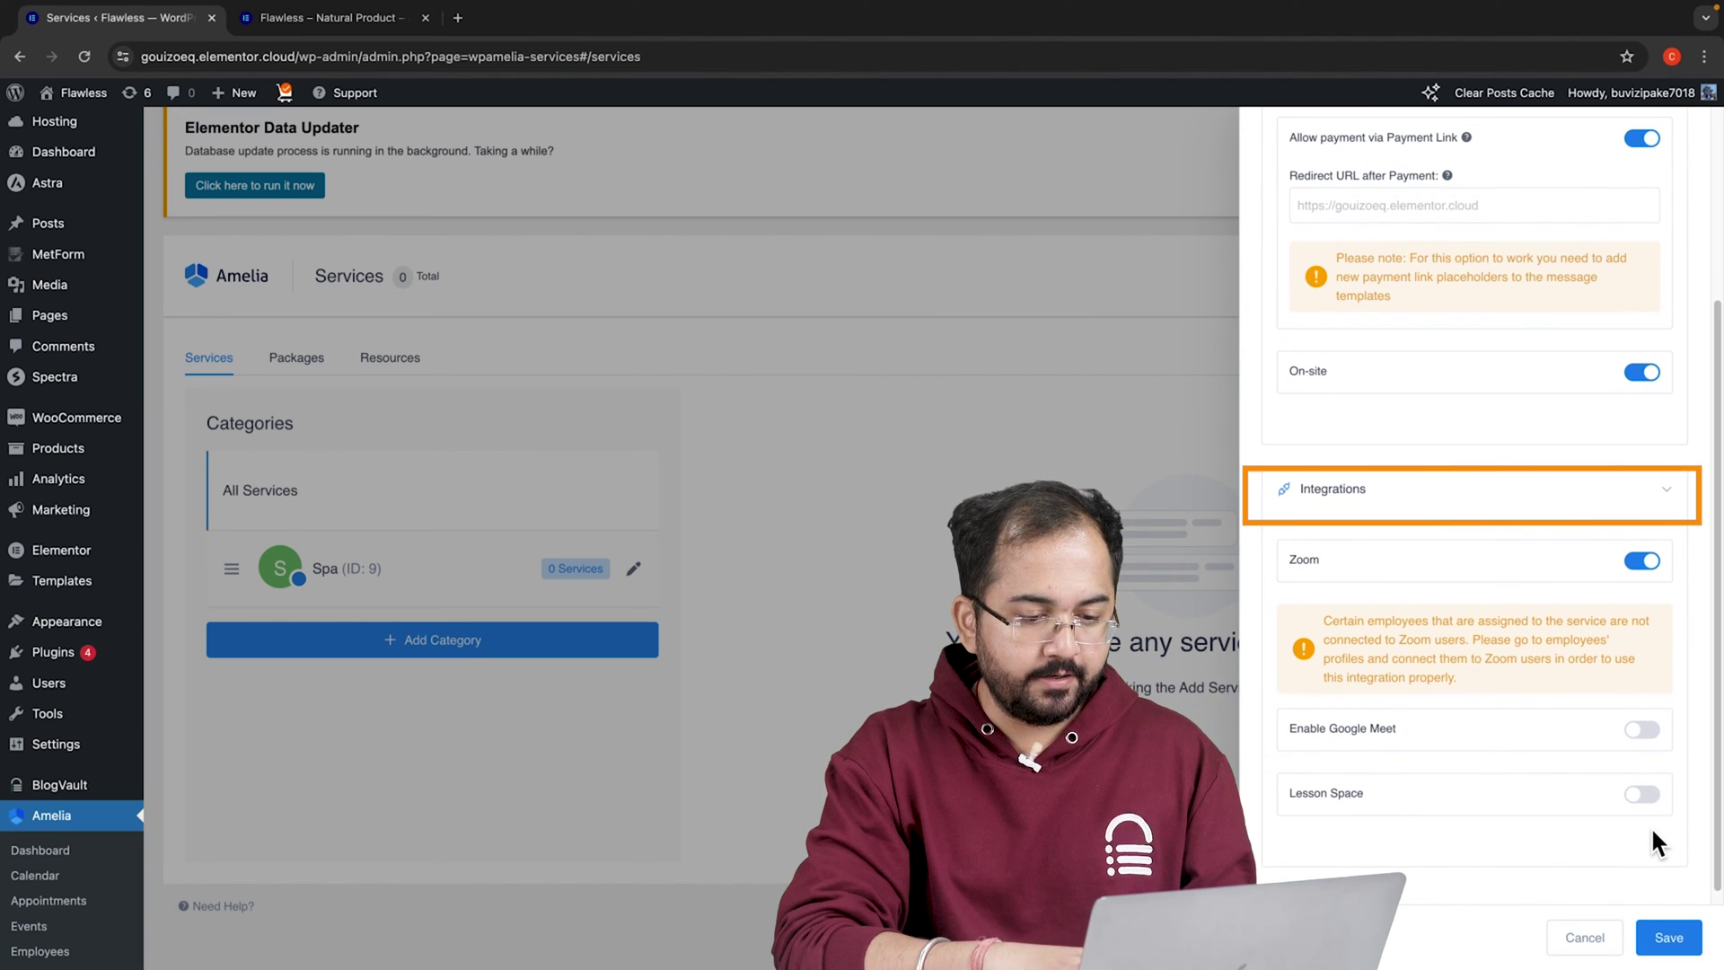
left_click(1669, 936)
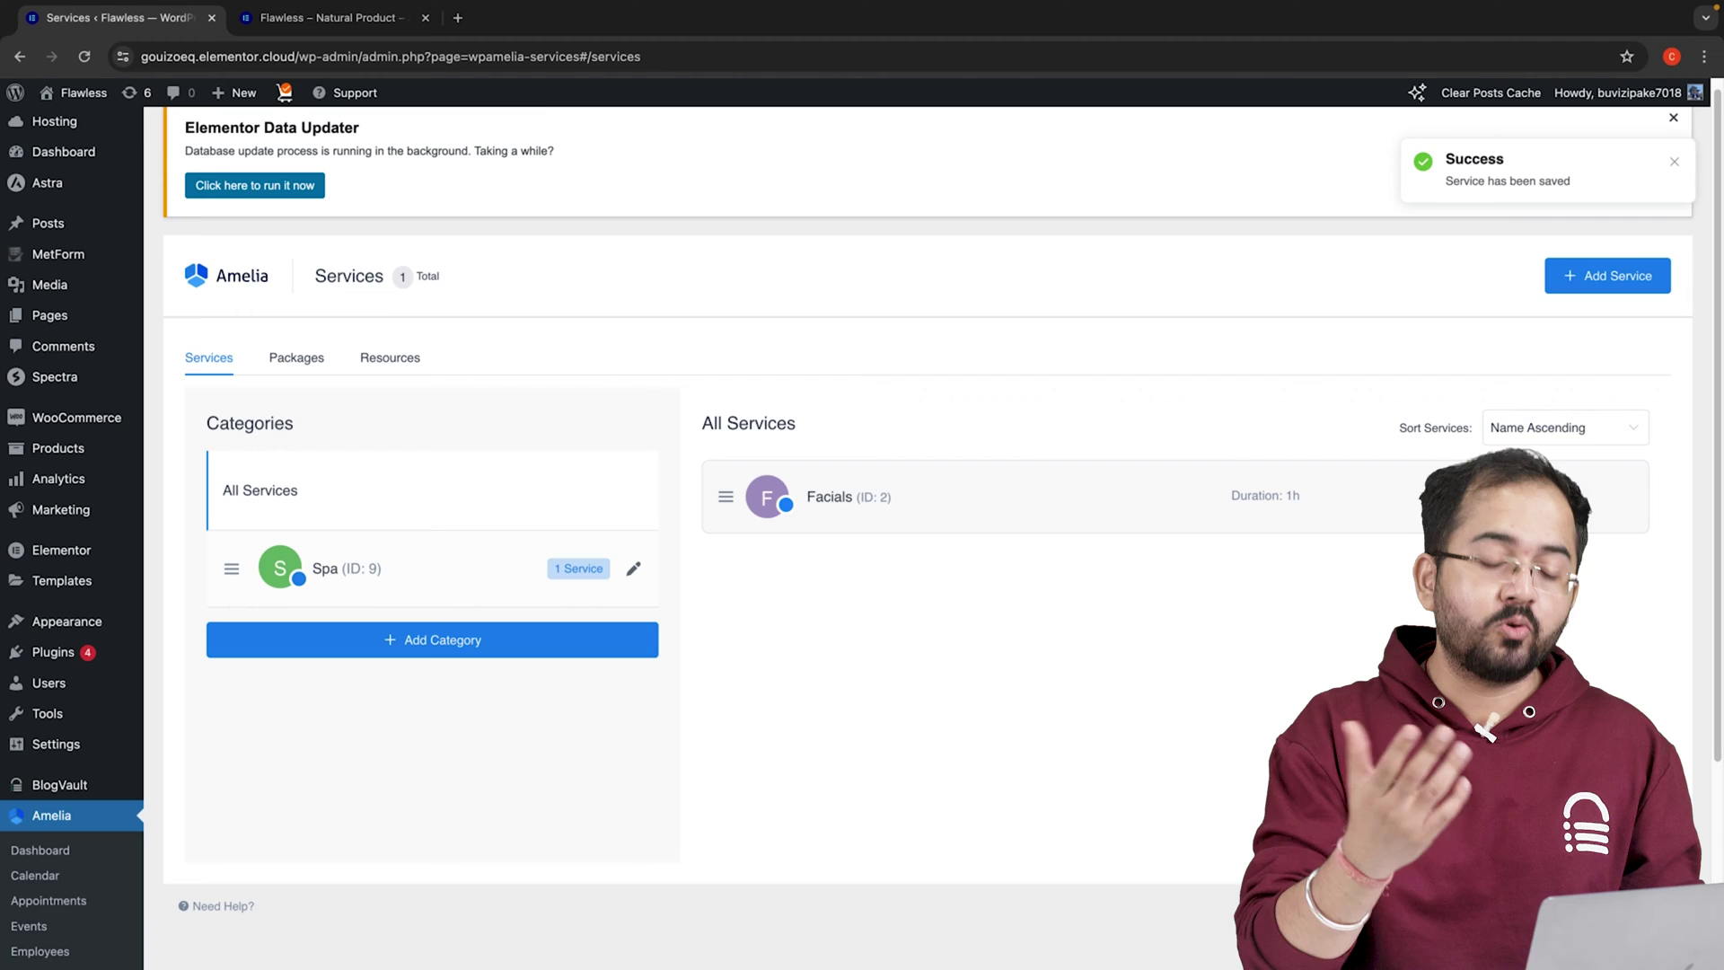
scroll(96, 898, "down", 3)
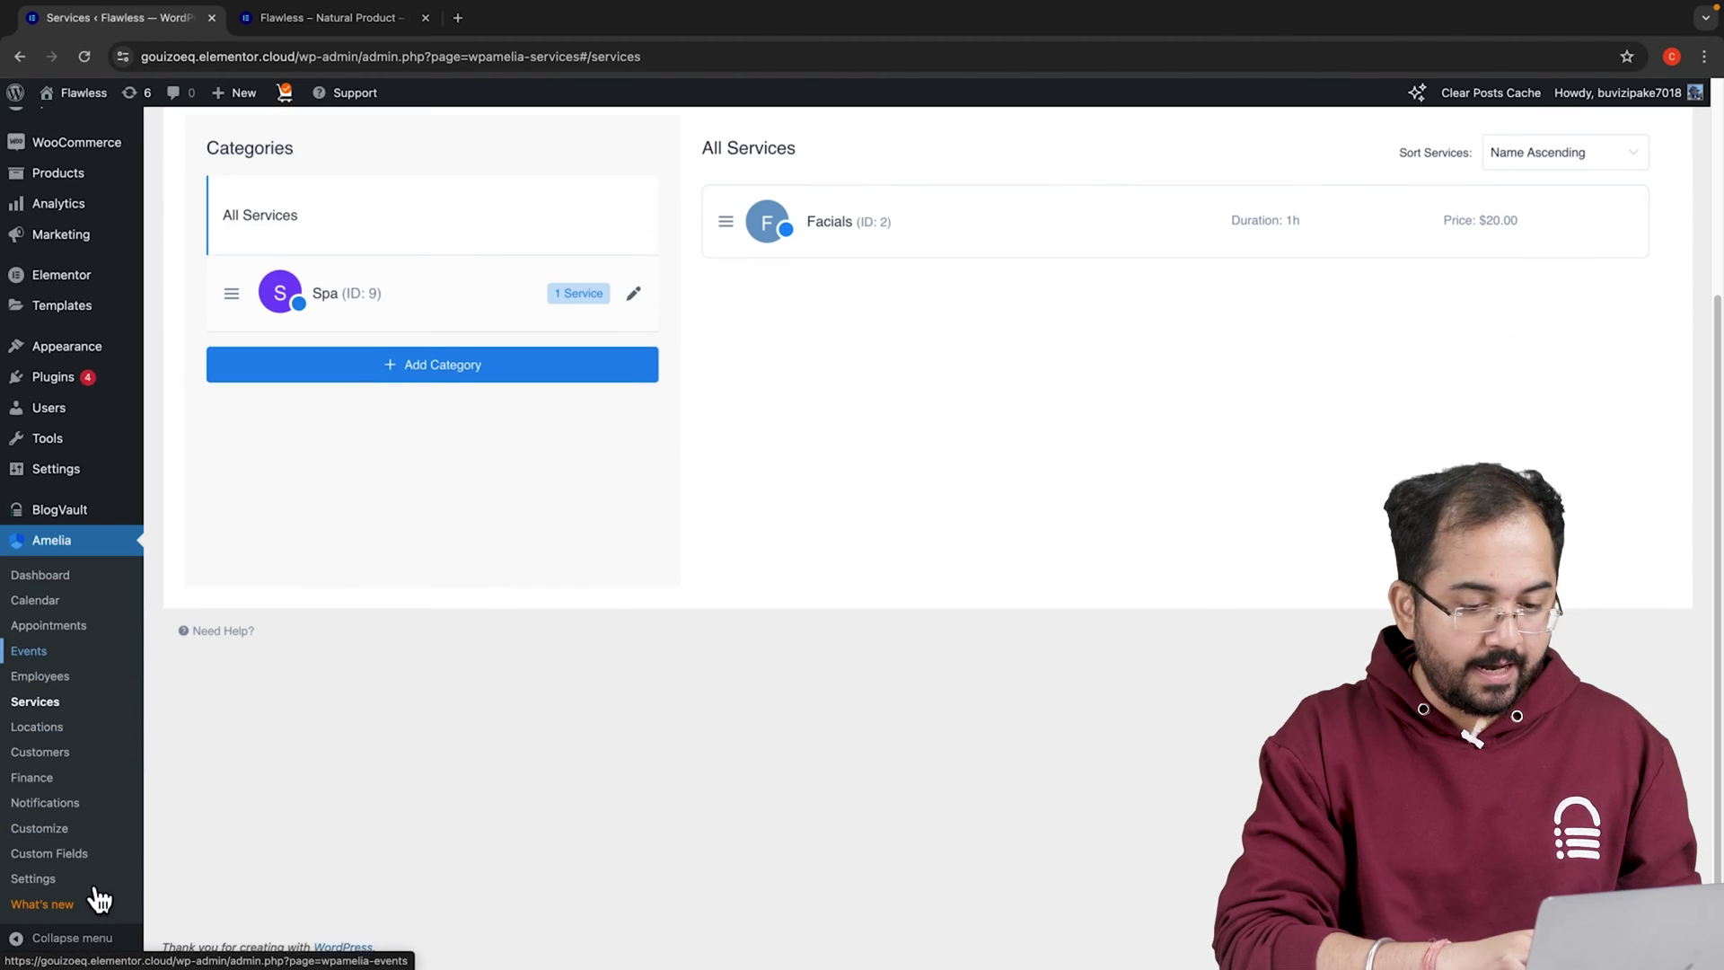
Start a new appointment from the calendar and create a new customer for it.
left_click(45, 610)
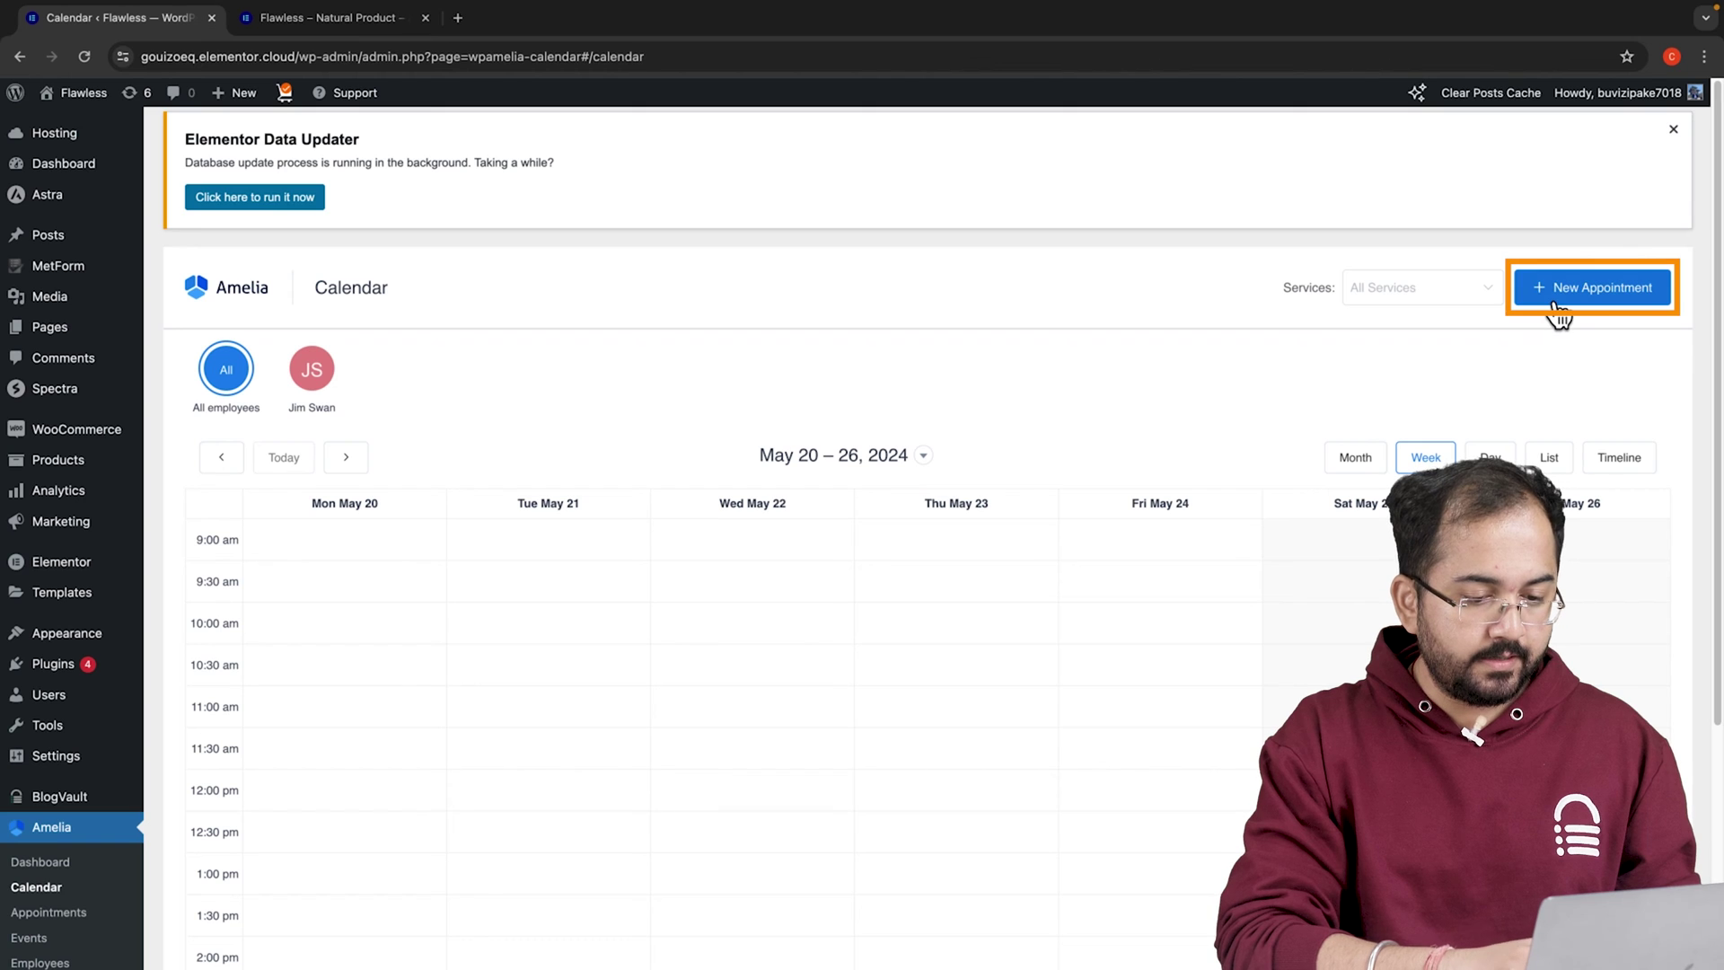
left_click(1555, 302)
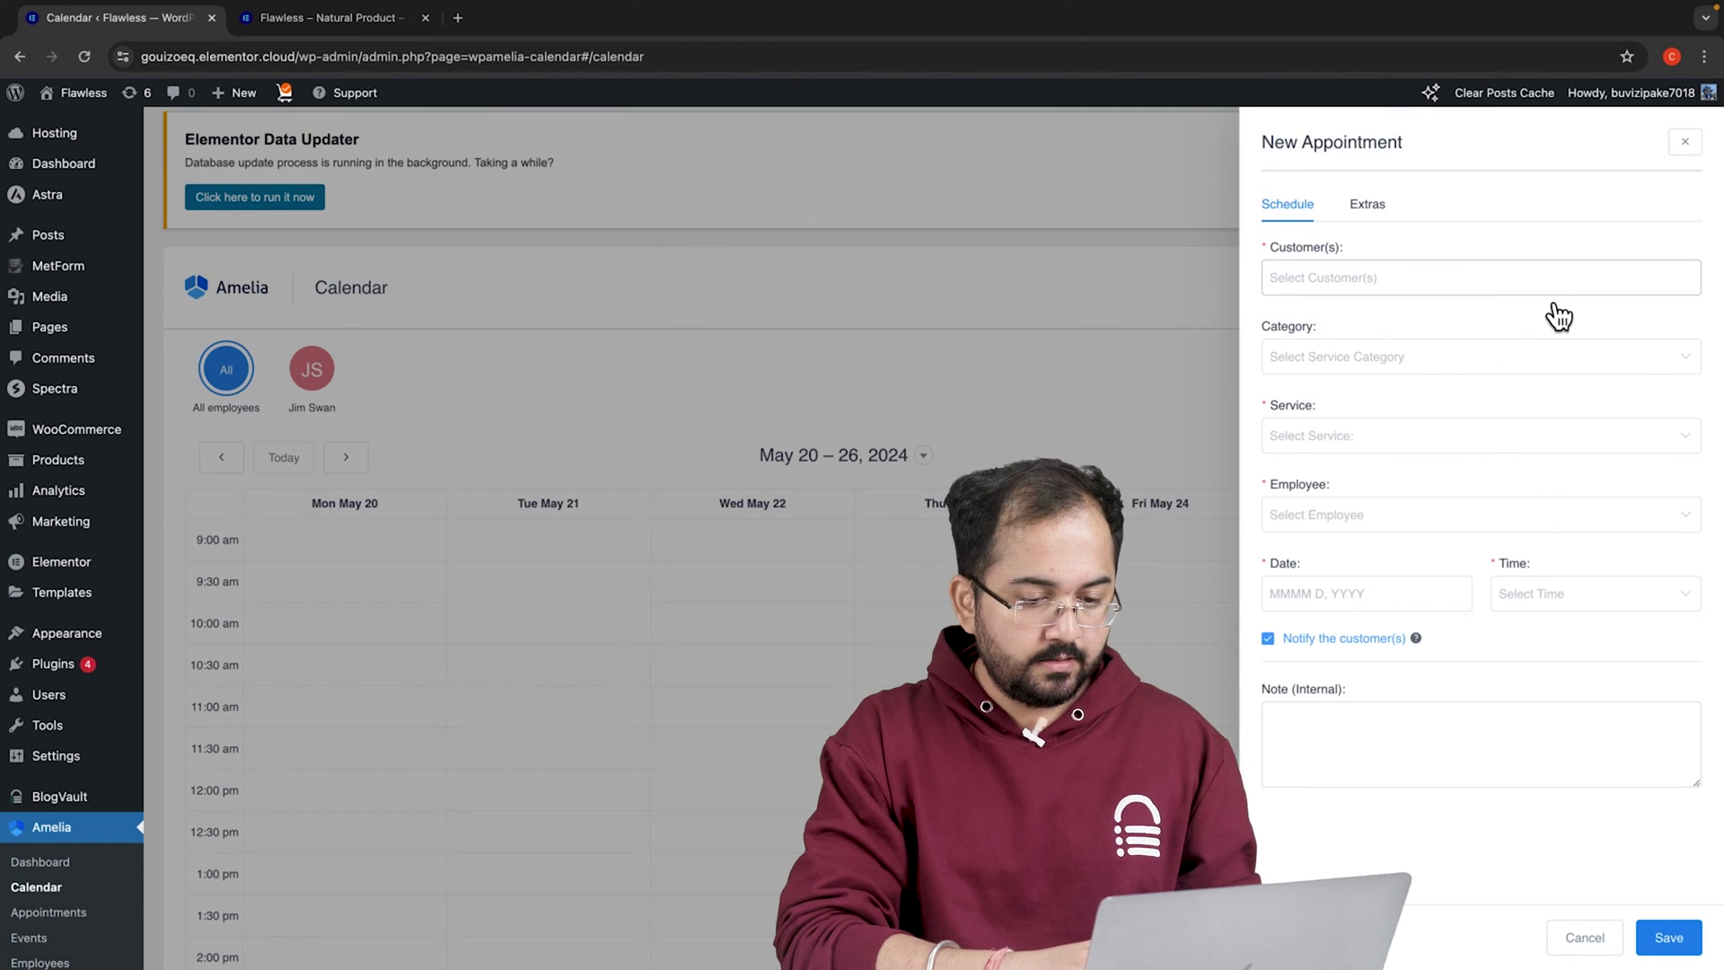
left_click(1428, 280)
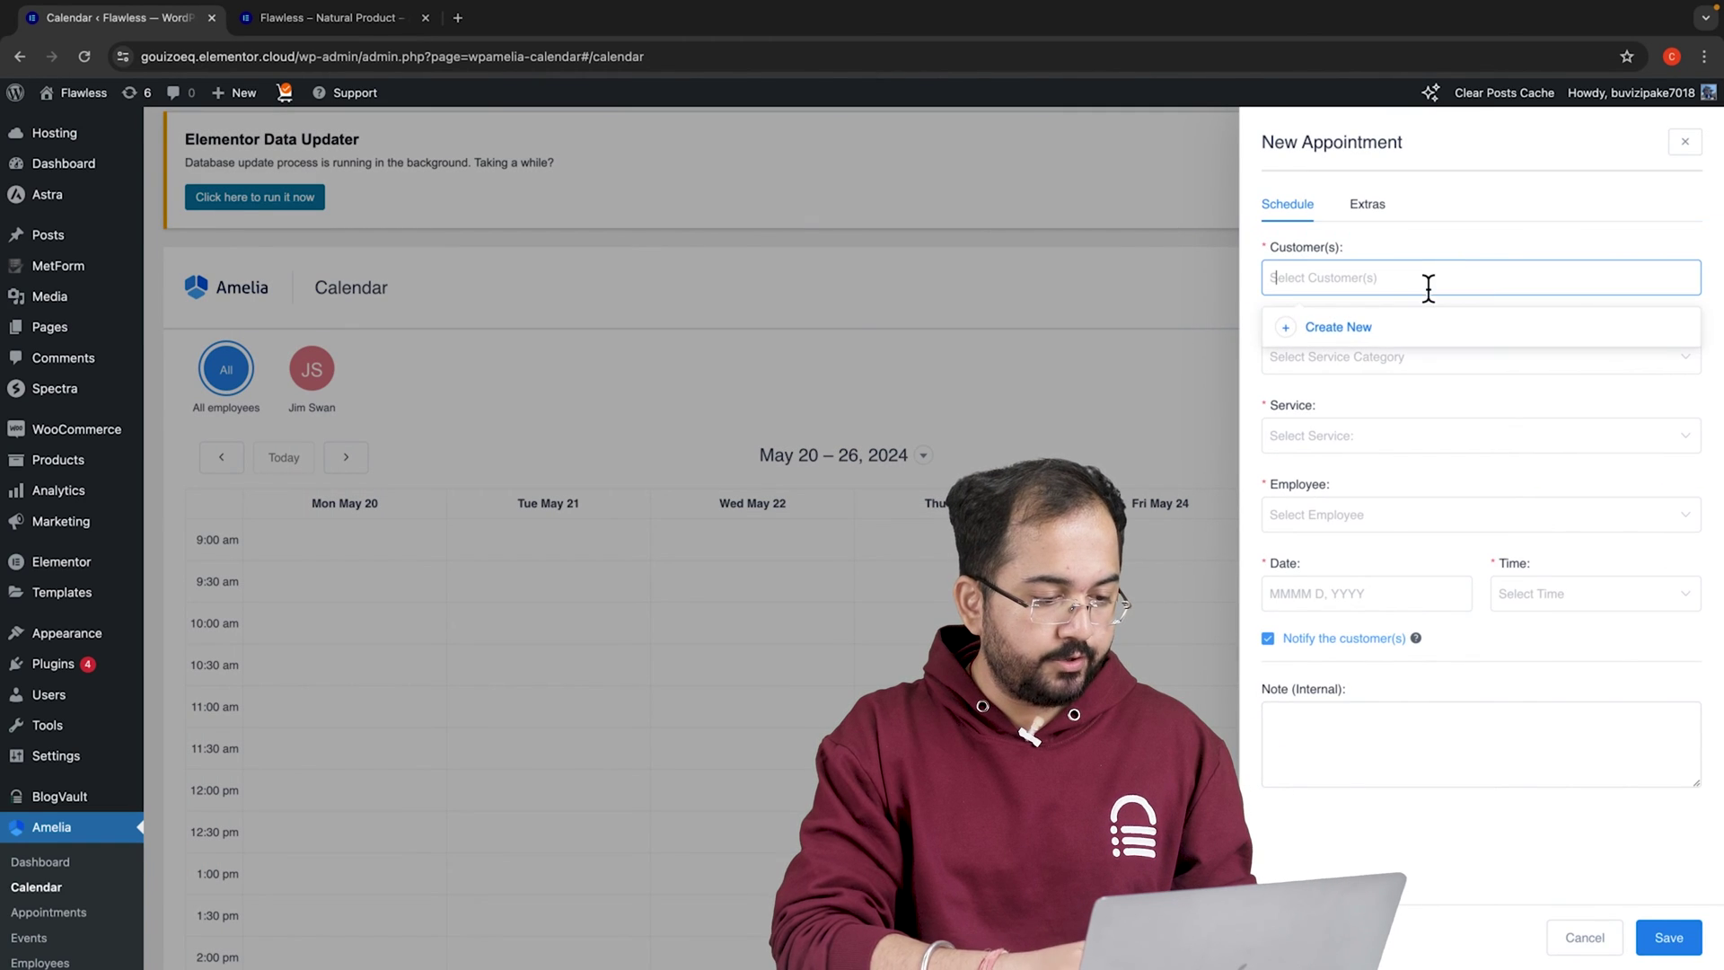
left_click(1358, 328)
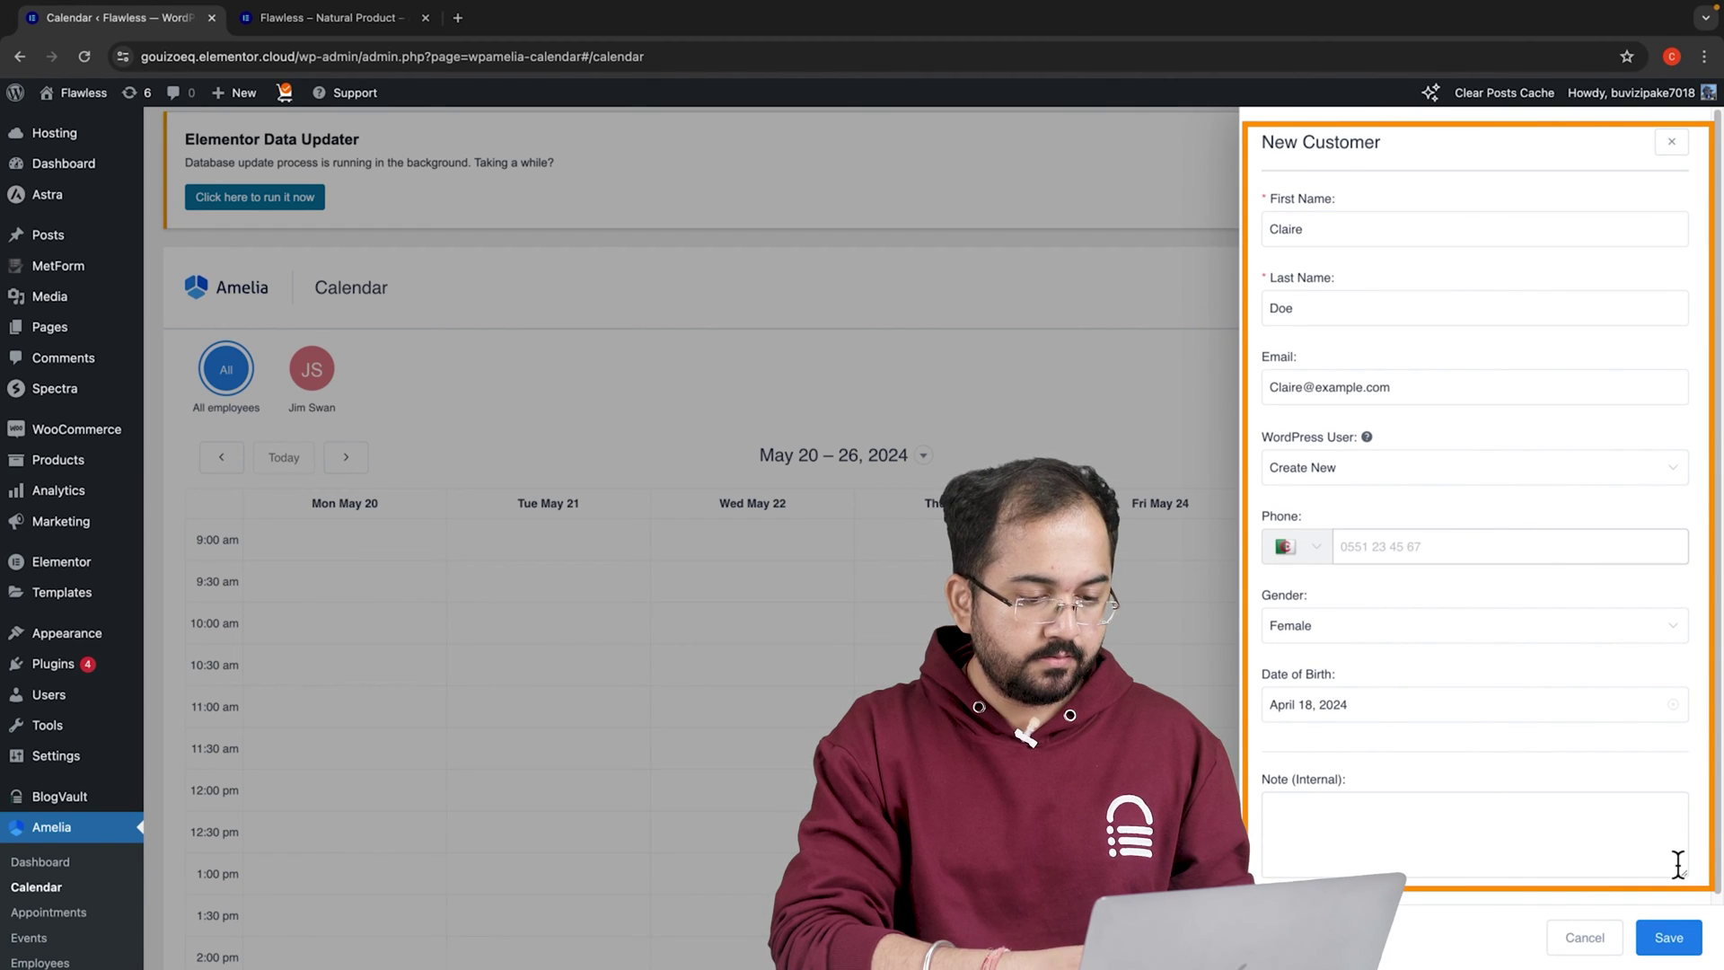
left_click(1669, 938)
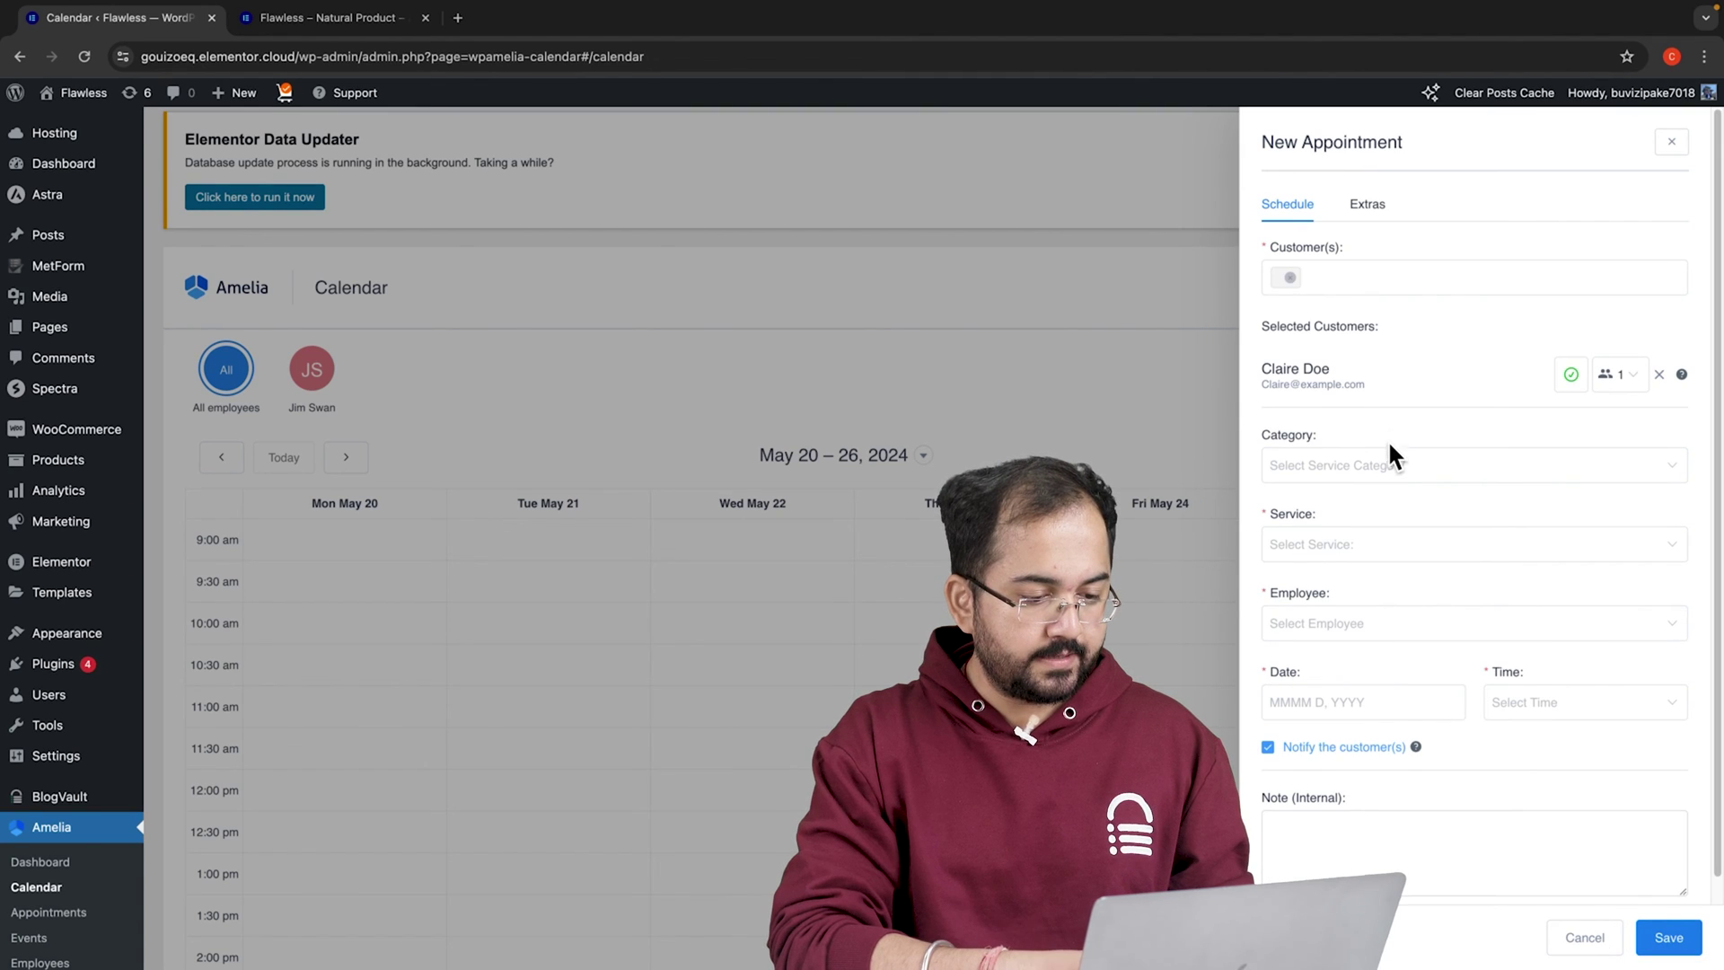
Choose the Spa category, Facials service and the esthetician for the appointment.
left_click(1396, 467)
left_click(1354, 511)
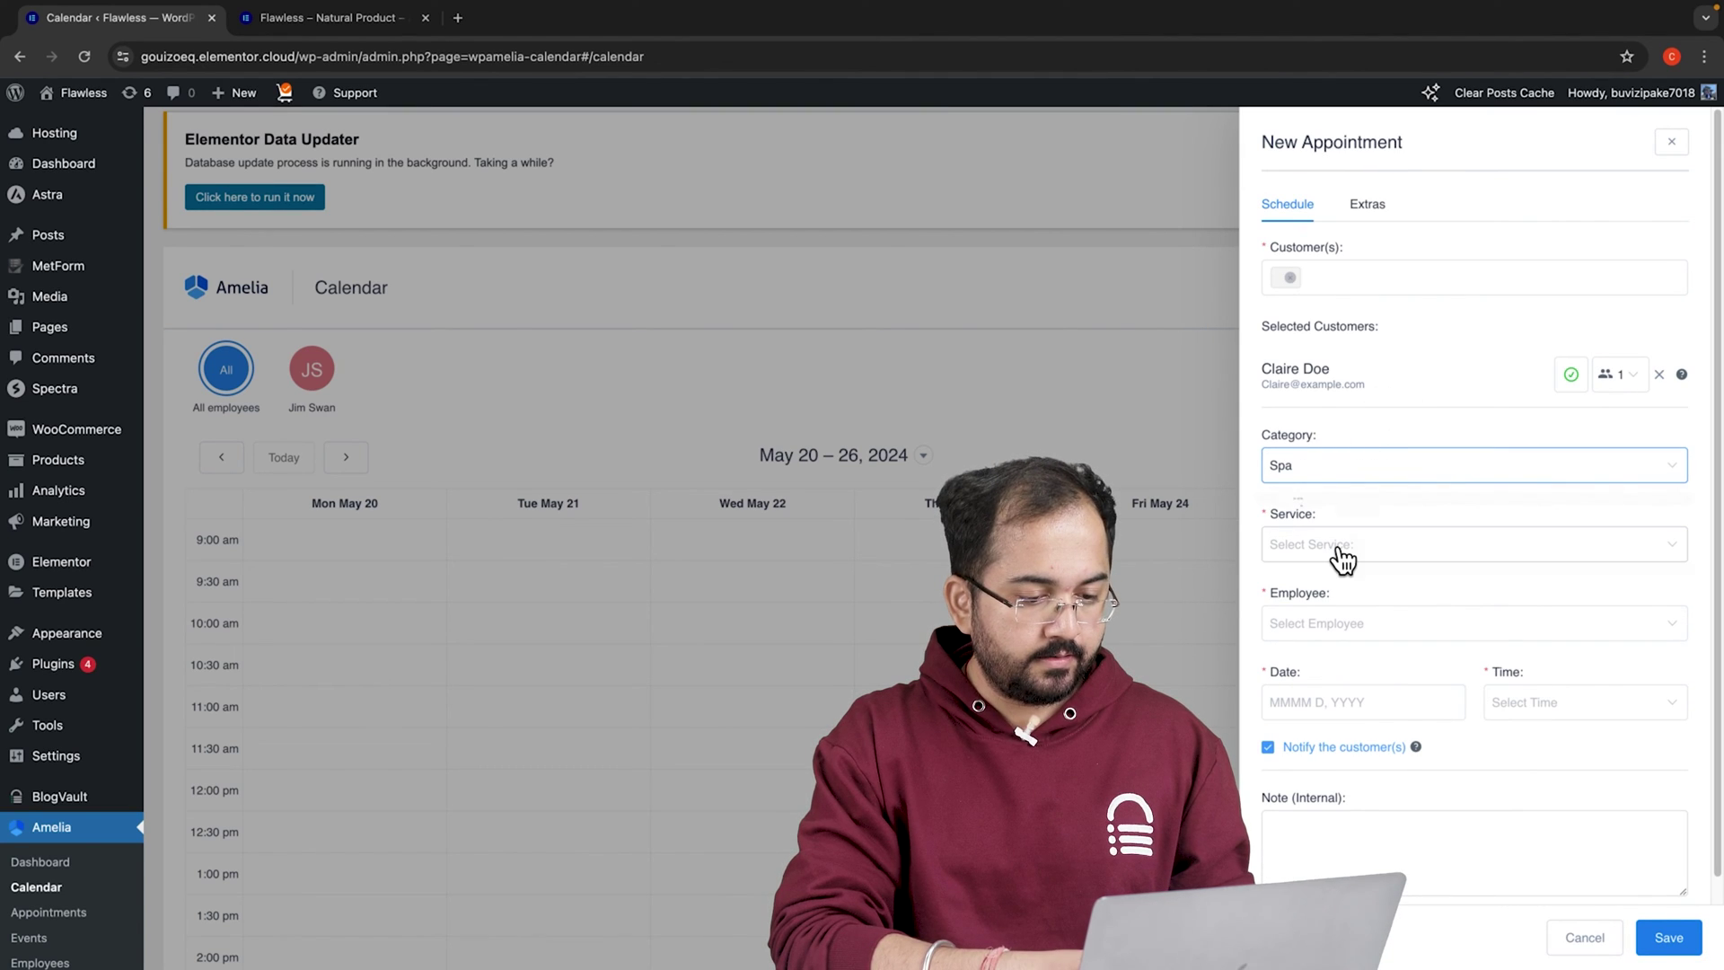
left_click(1341, 550)
left_click(1338, 594)
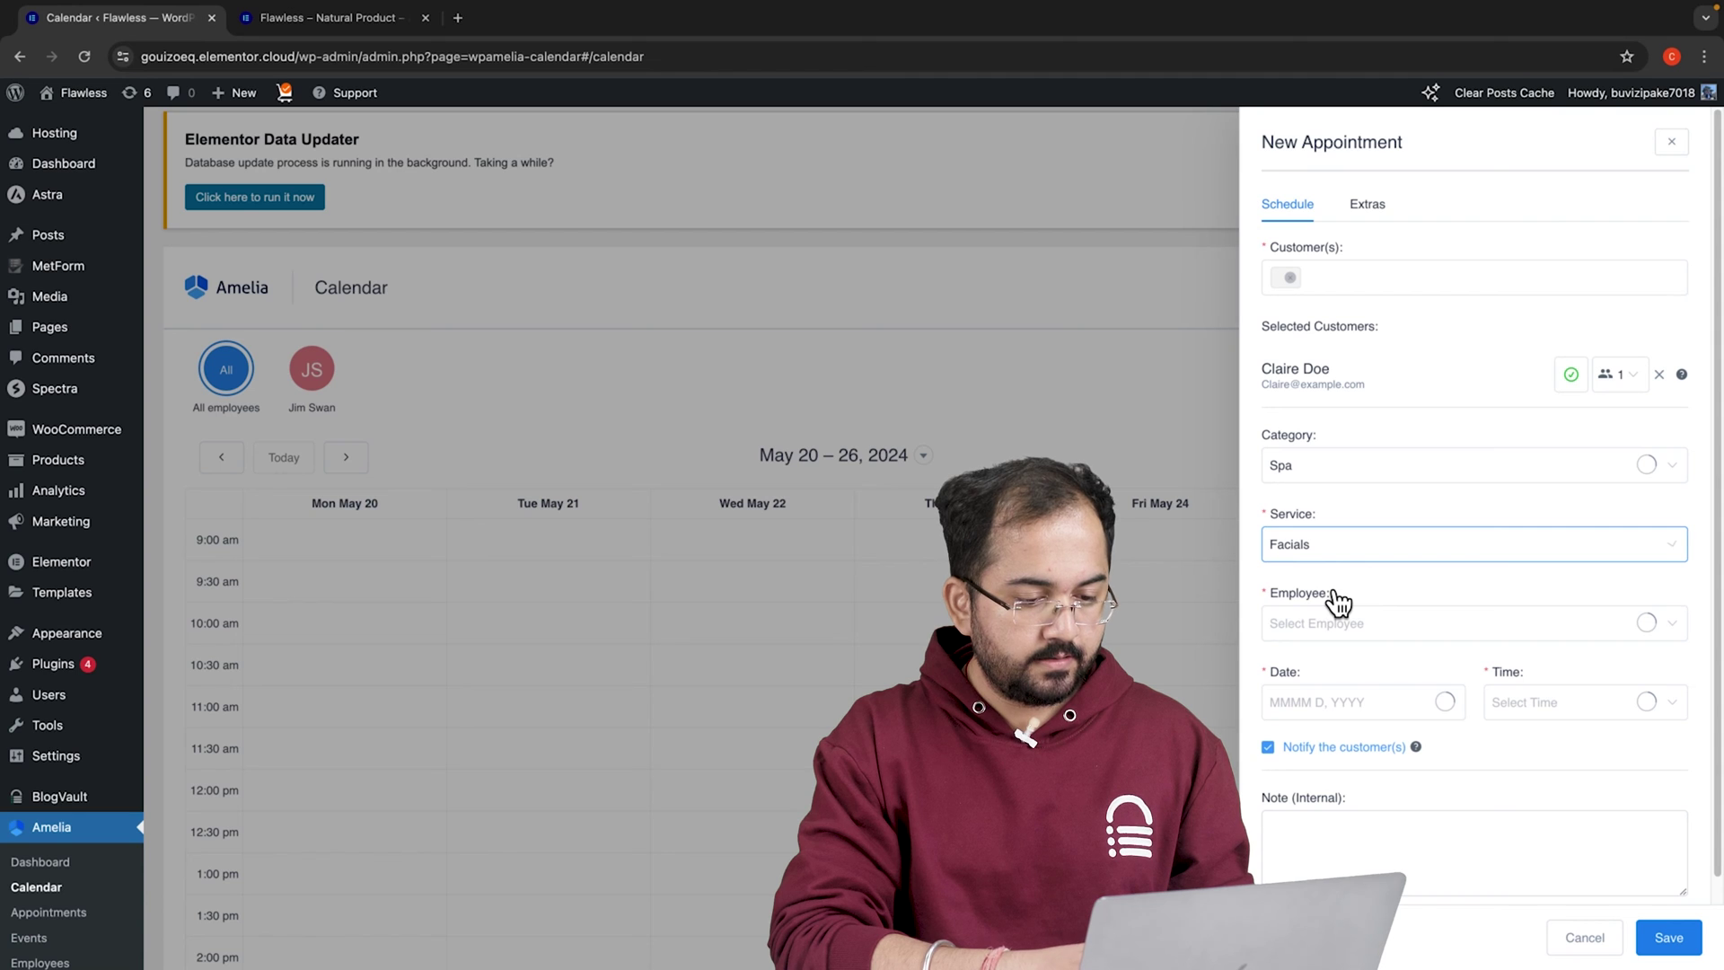
left_click(1348, 633)
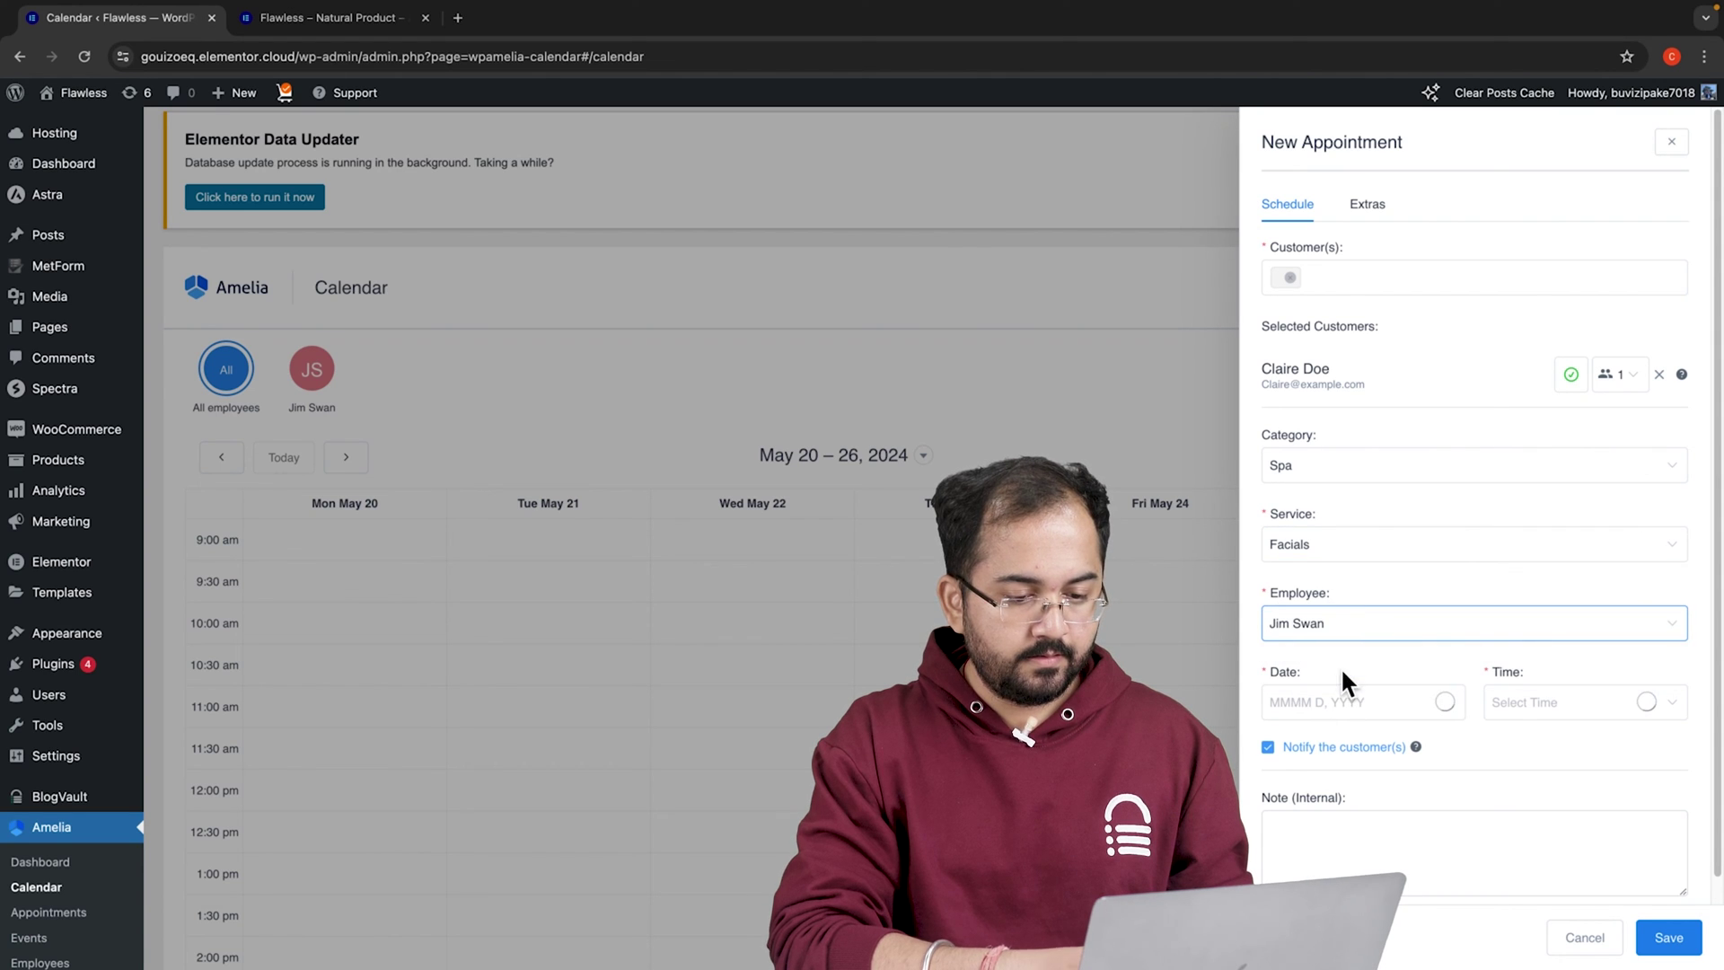
Schedule it for May 24, 2024 at 10:30 am and save the appointment.
left_click(1332, 684)
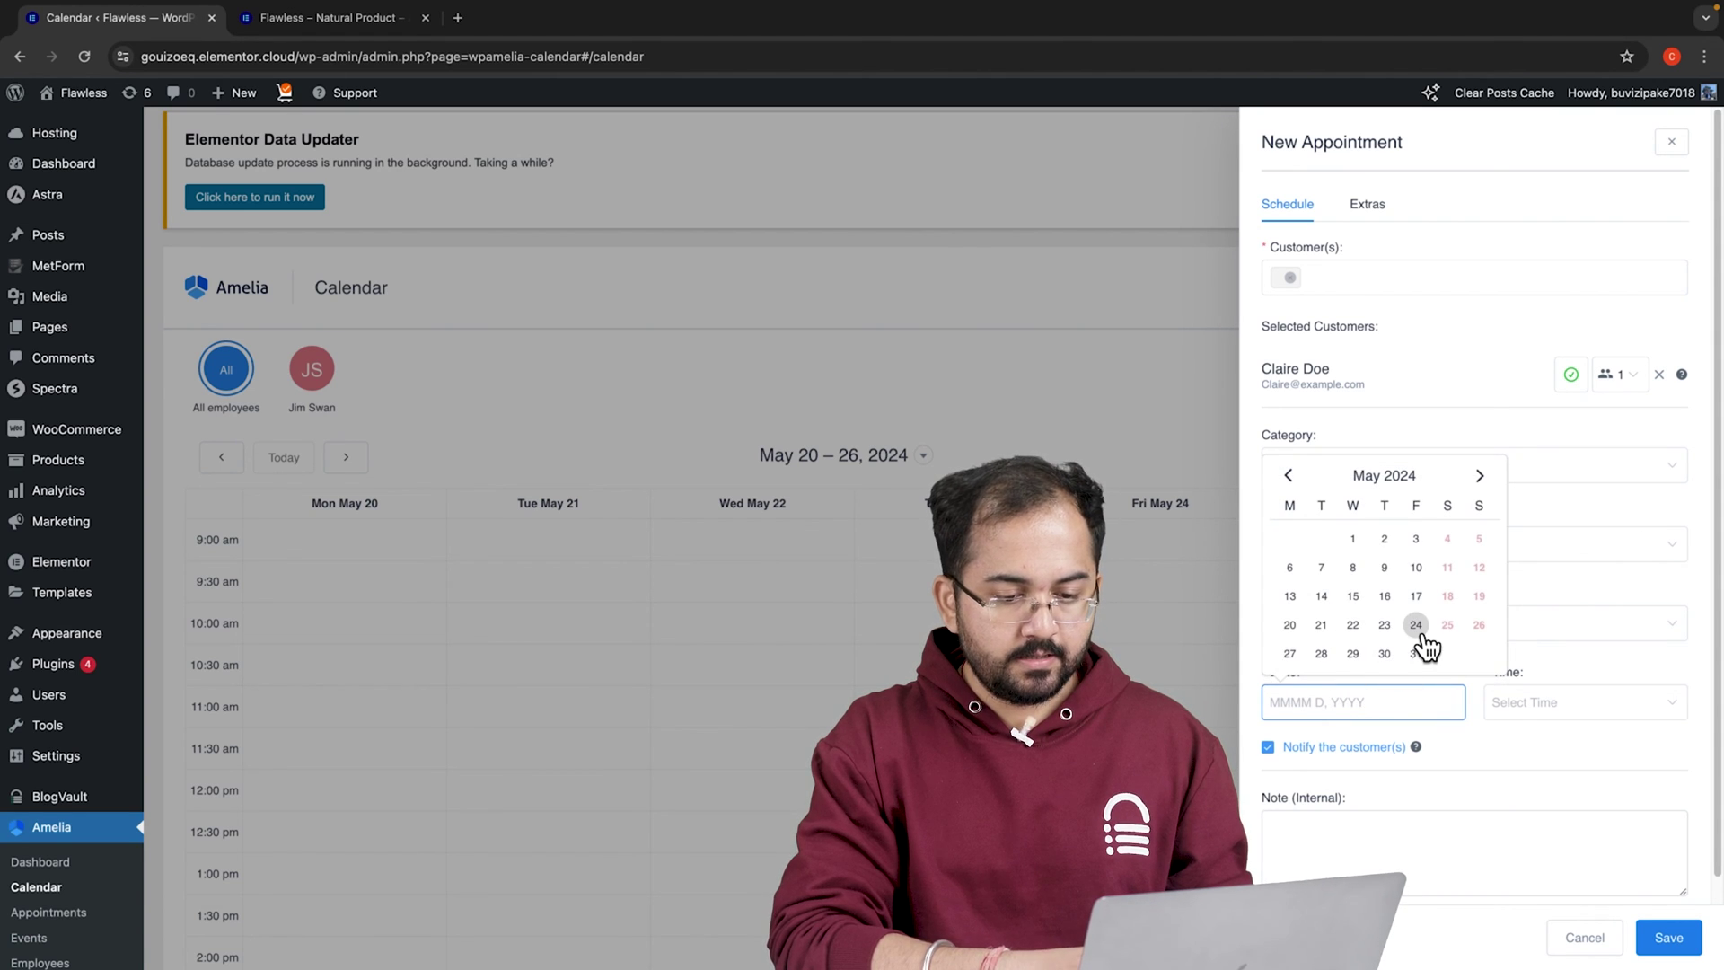
left_click(1416, 625)
left_click(1558, 702)
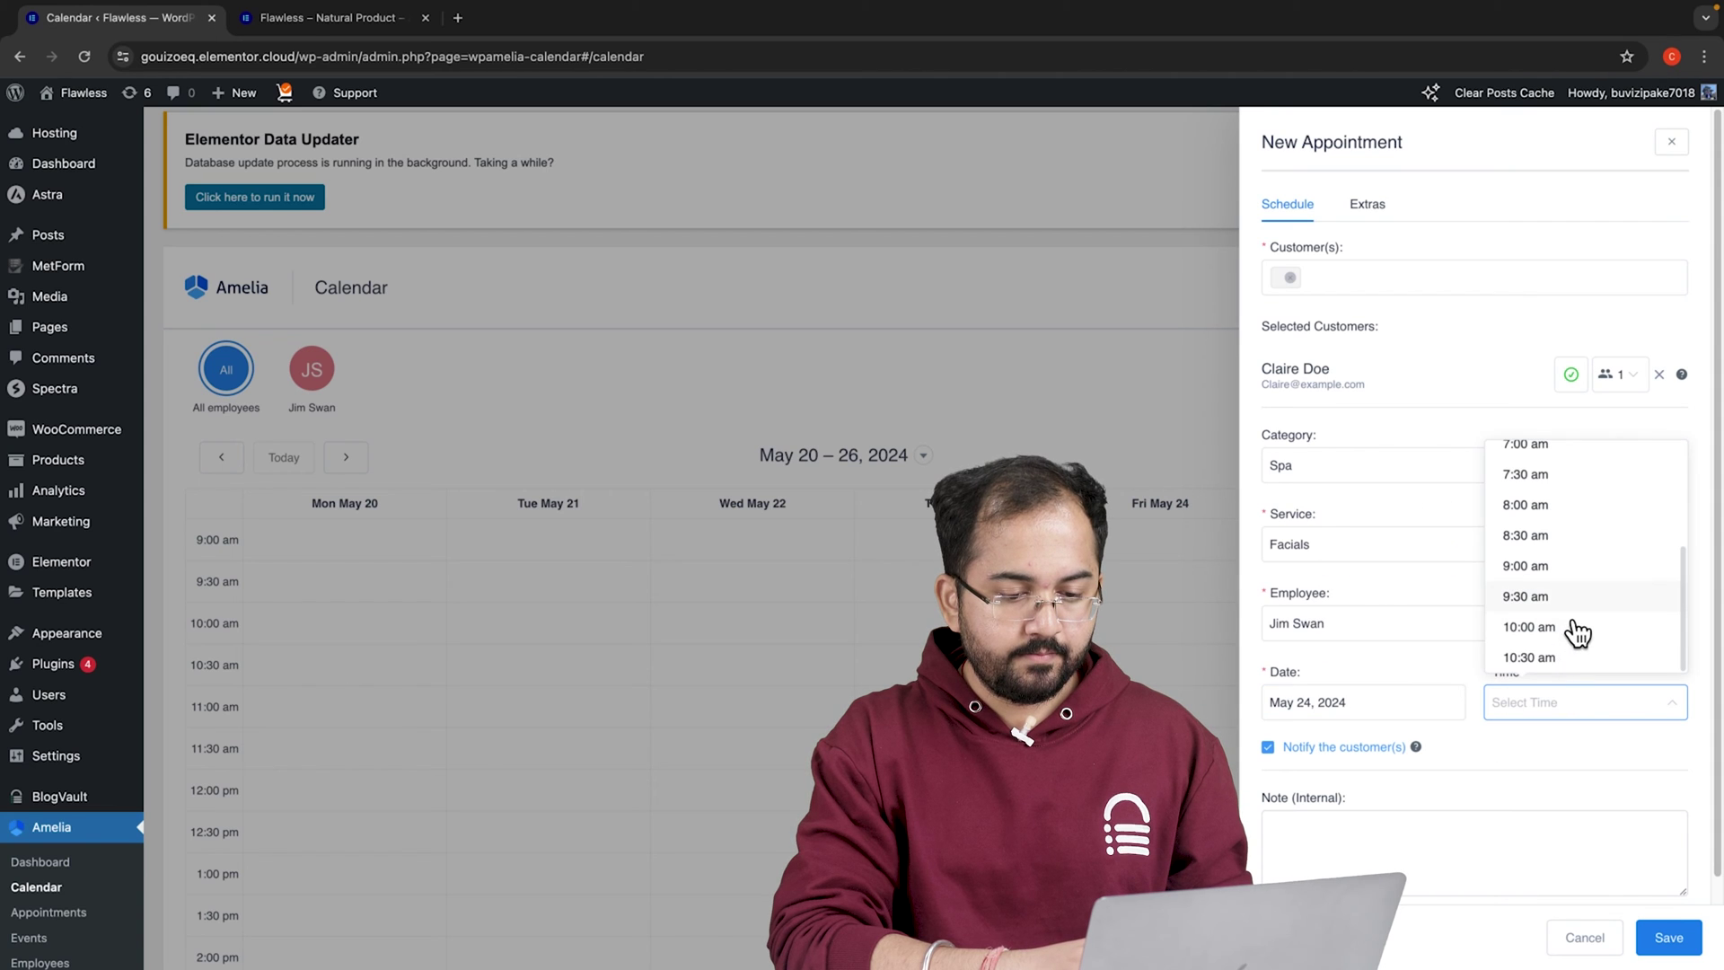
left_click(1530, 658)
scroll(1275, 824, "down", 1)
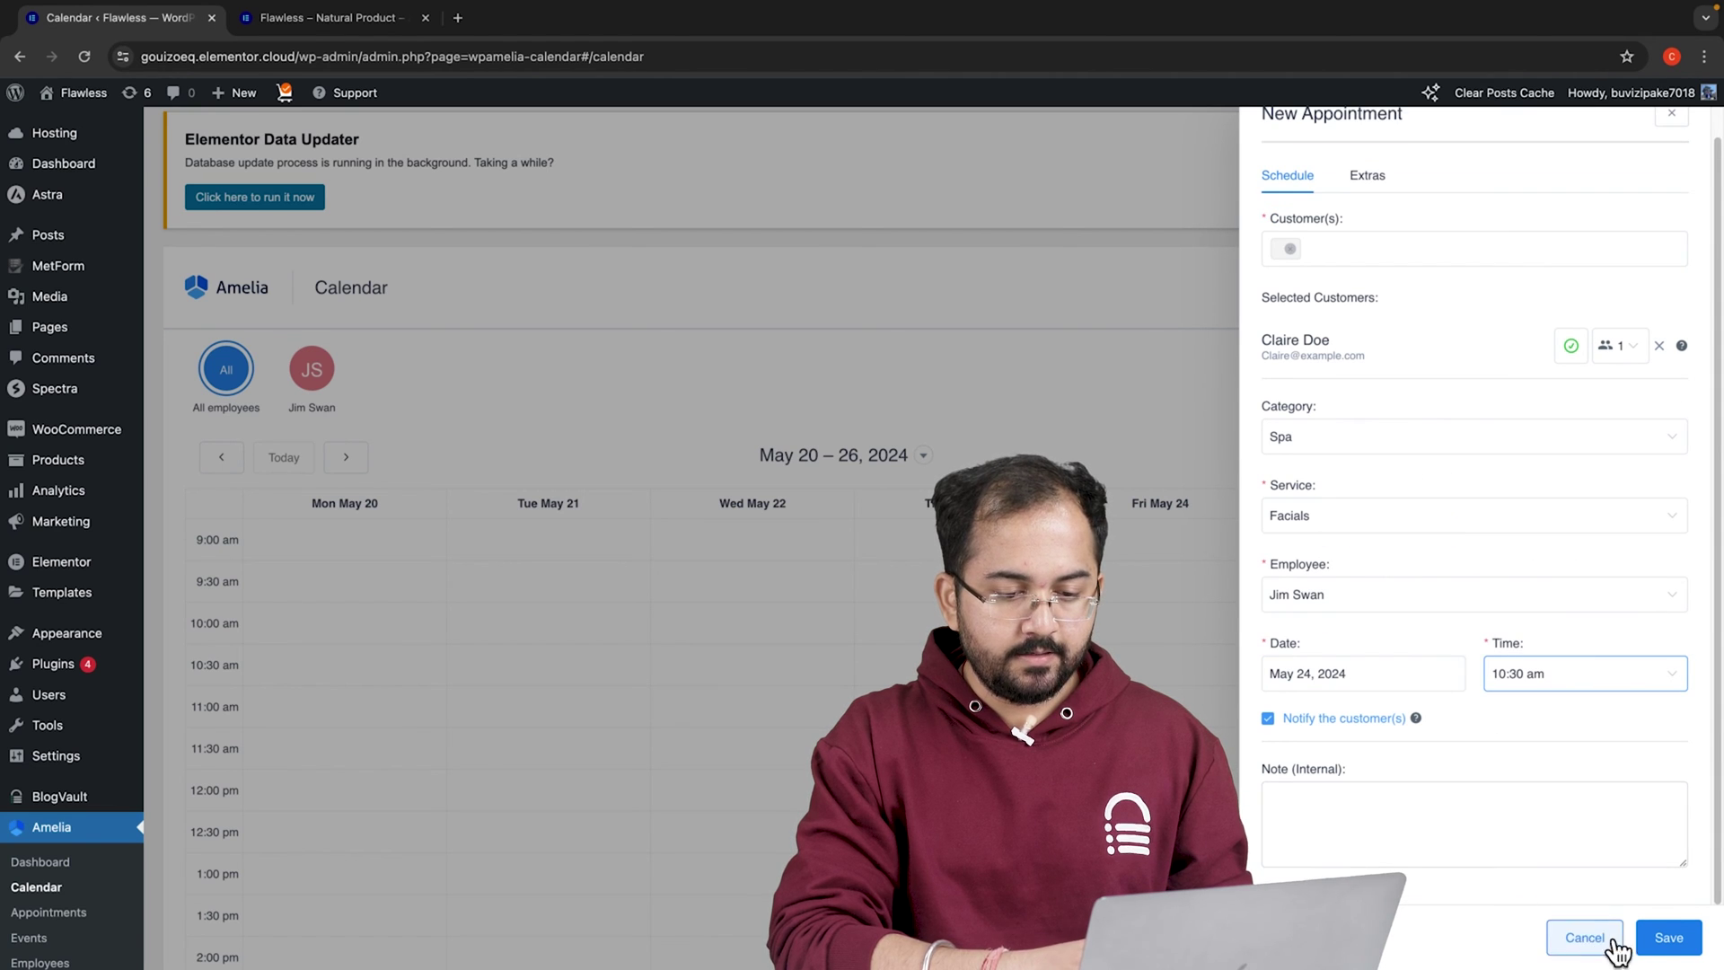
left_click(1663, 943)
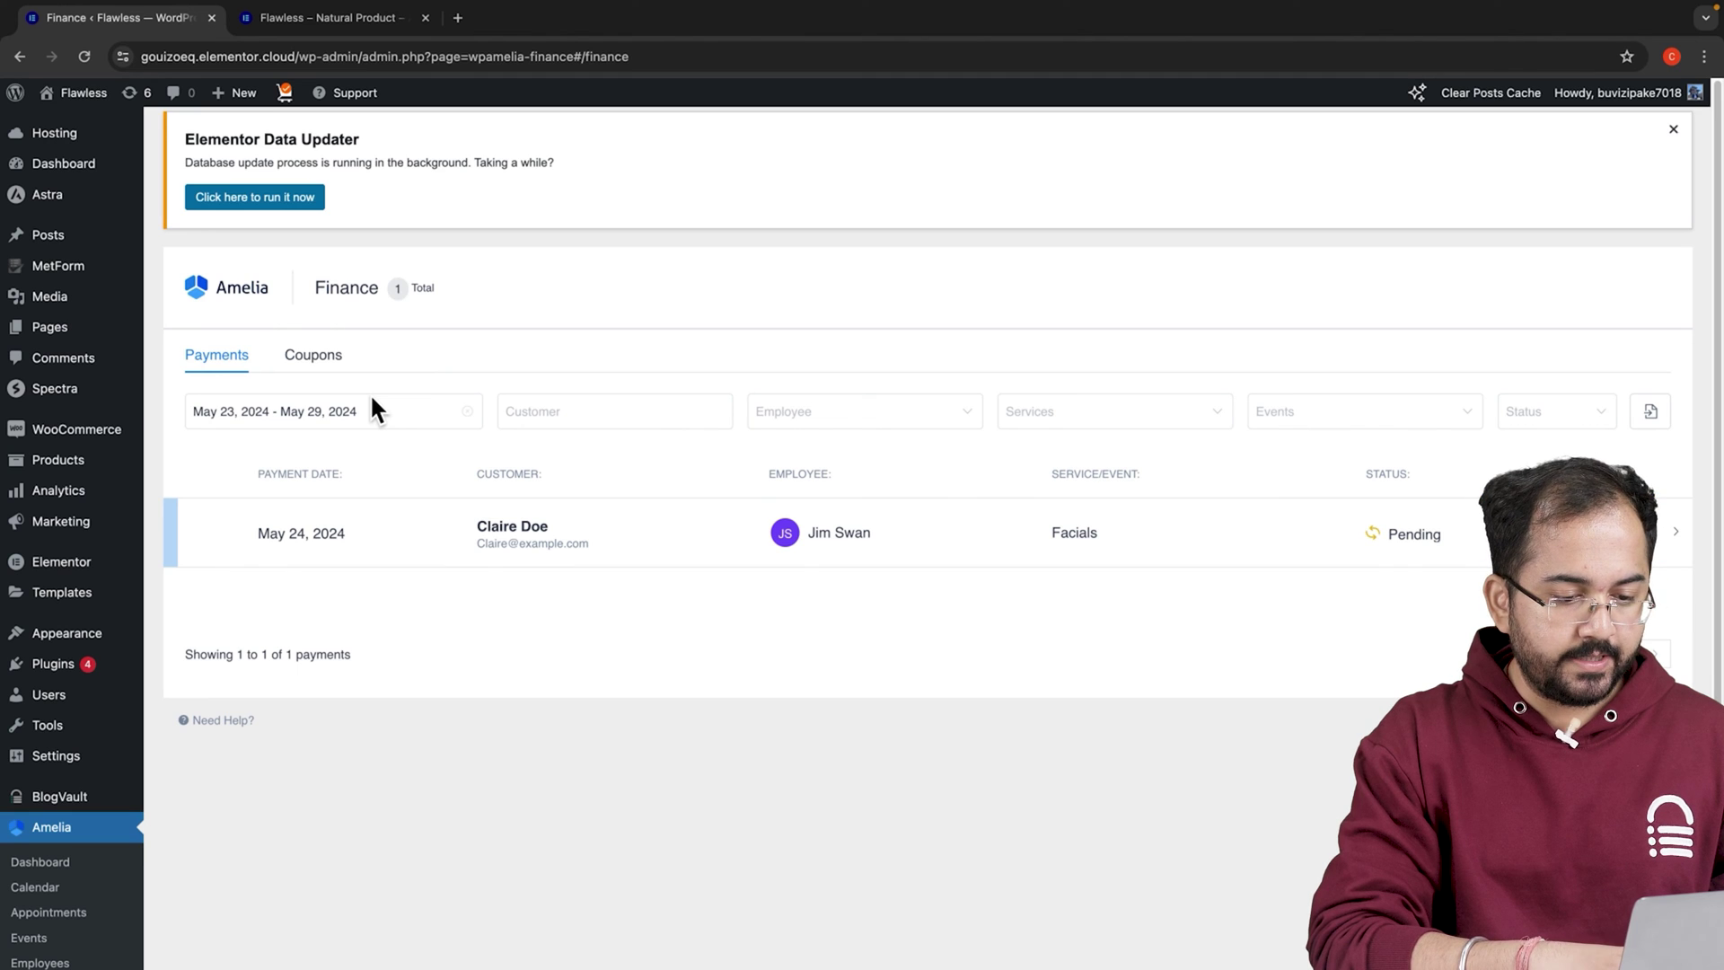
Switch the Finance page to the Coupons tab.
left_click(313, 357)
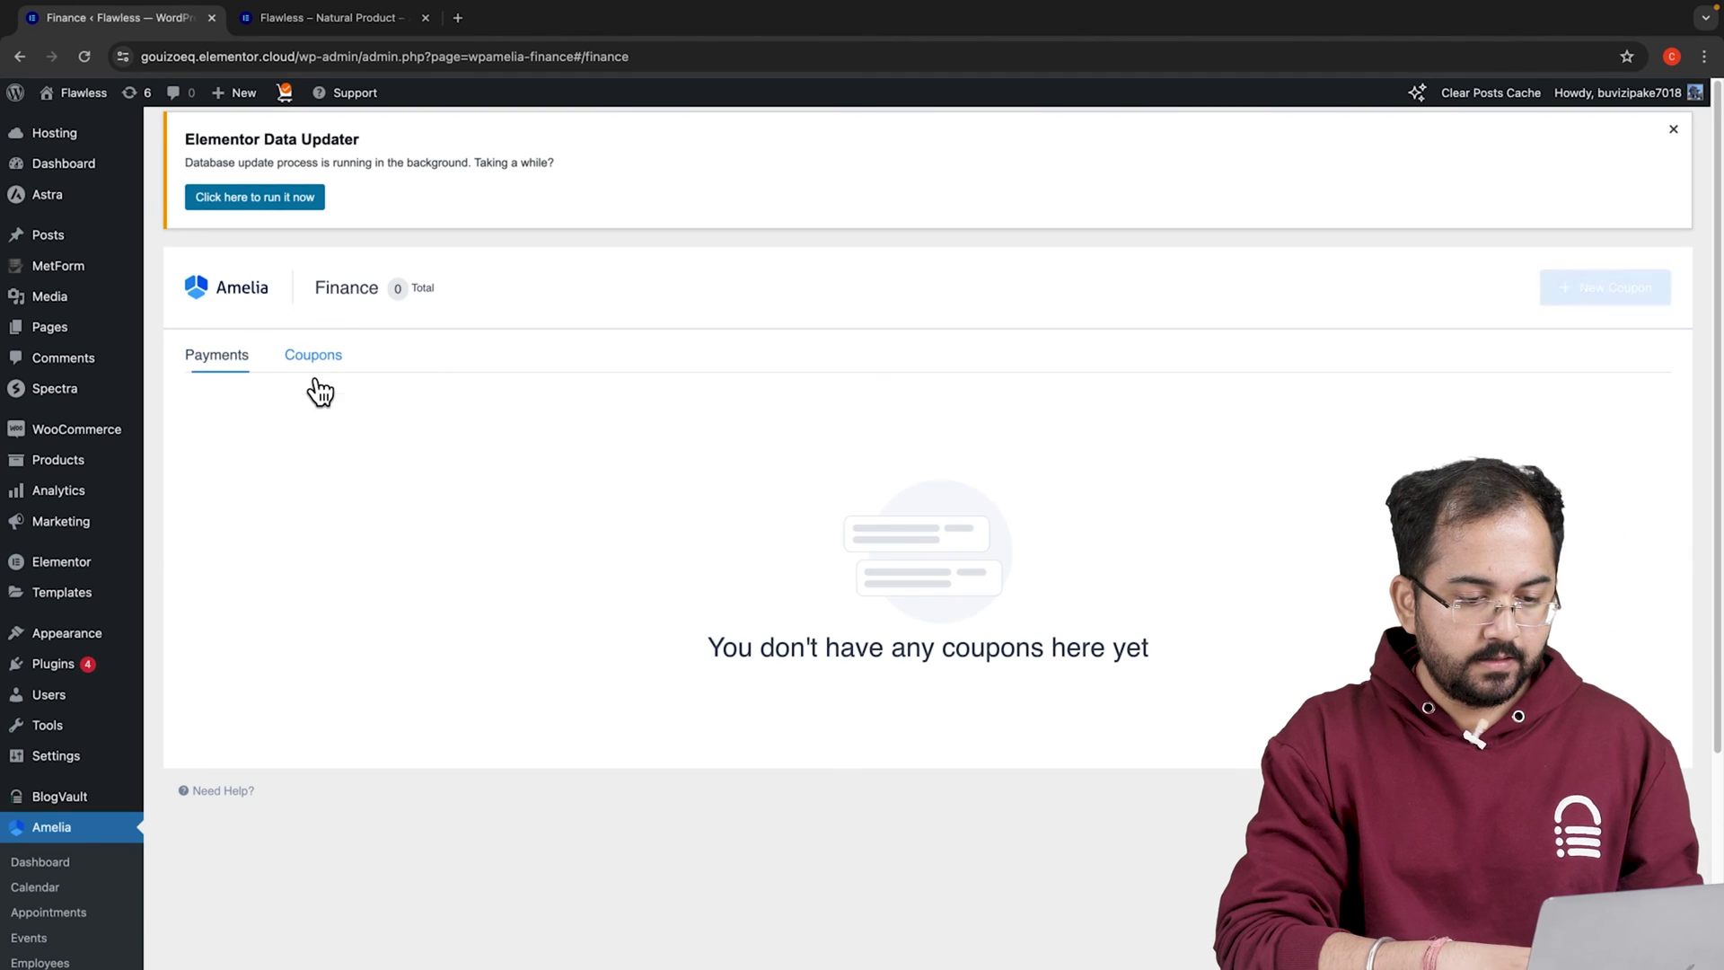
Add coupon HalfOffSale: 50% off Facials, limit 6, unlimited per customer, expiring June 28, 2024.
left_click(1672, 292)
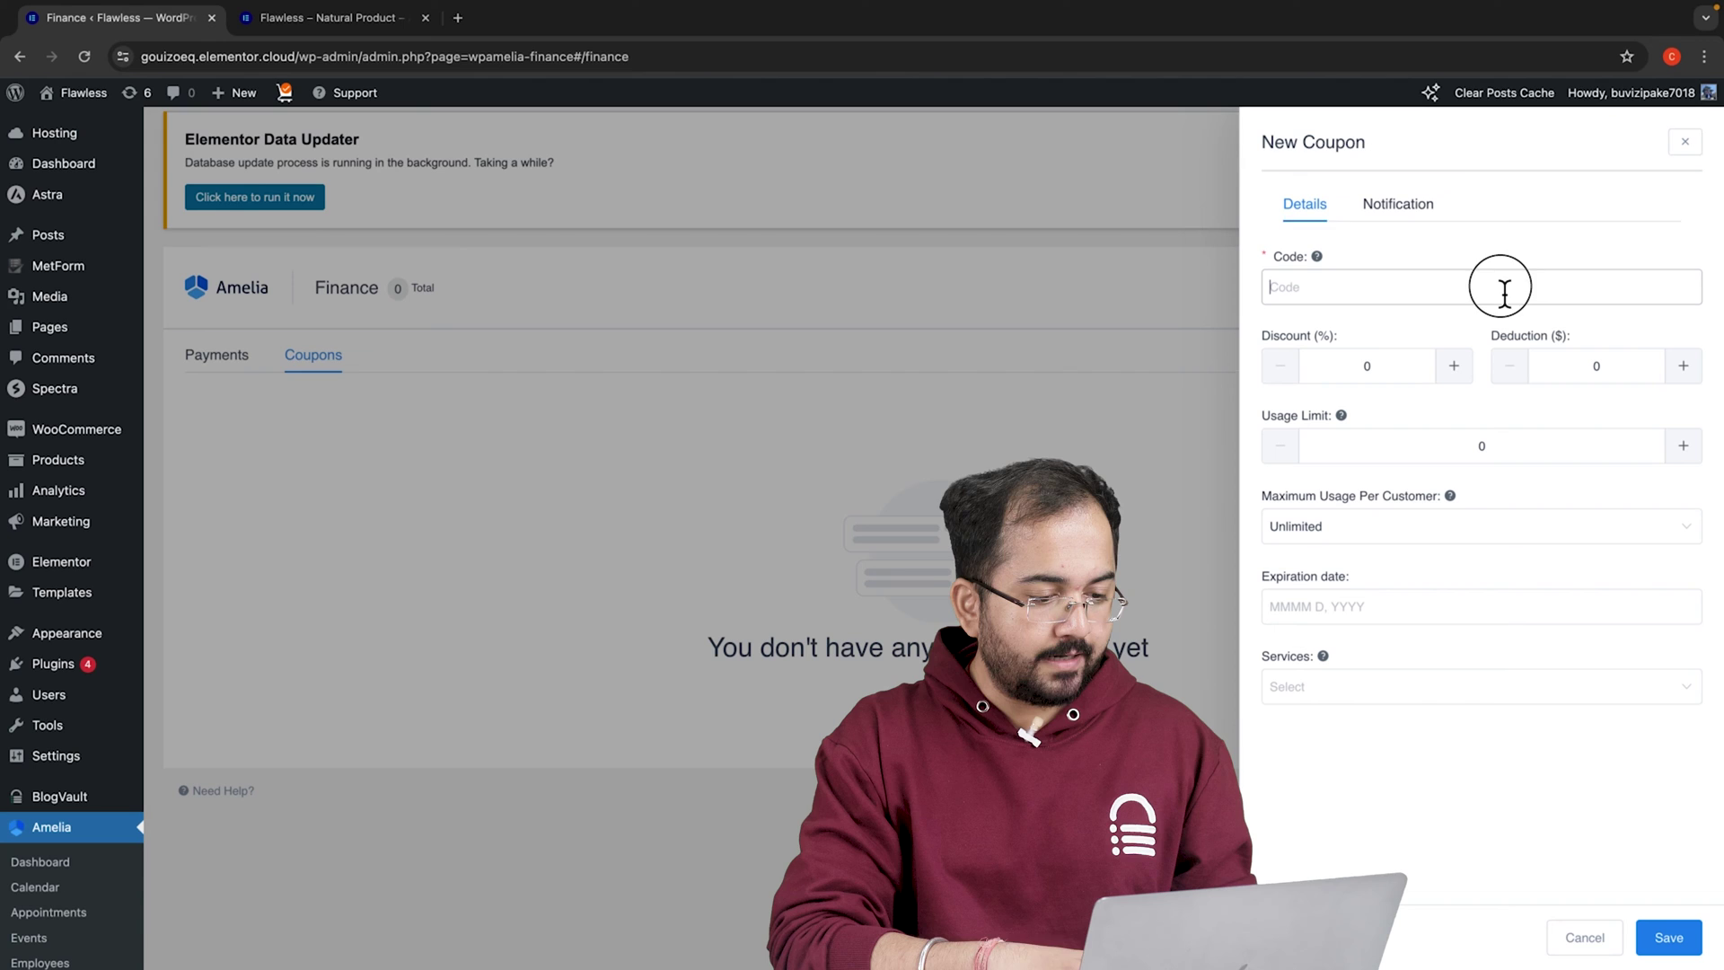
left_click(1509, 287)
type("HalfOffSale")
left_click(1390, 377)
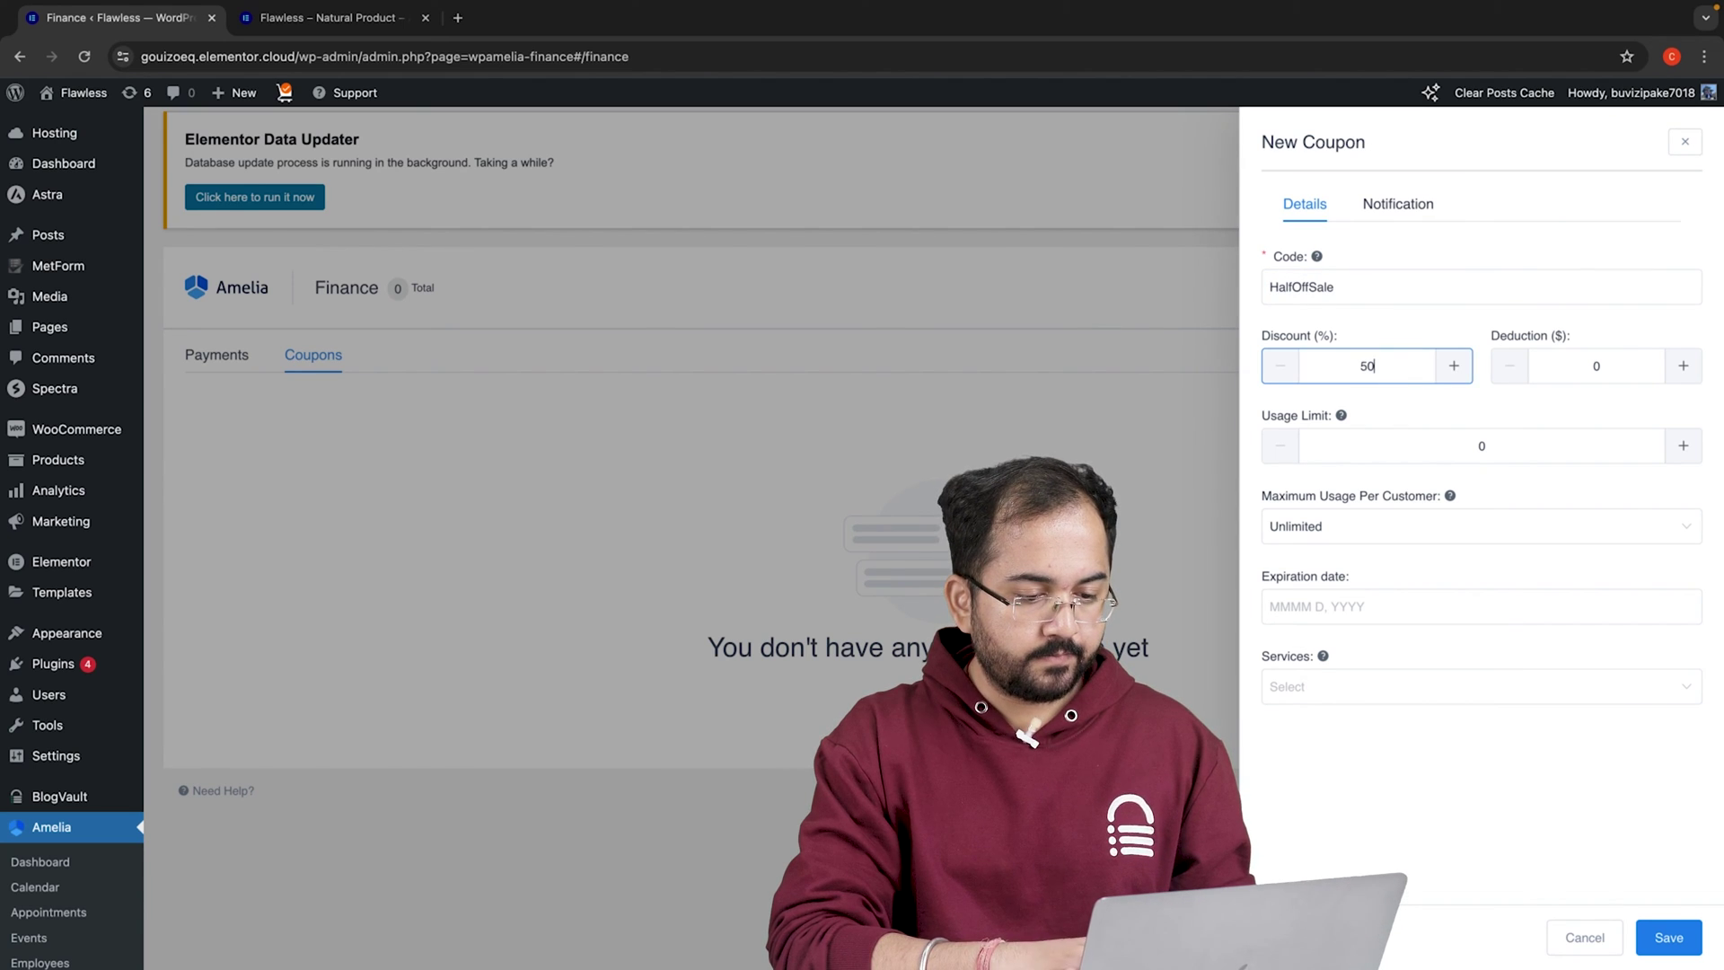
left_click(1498, 442)
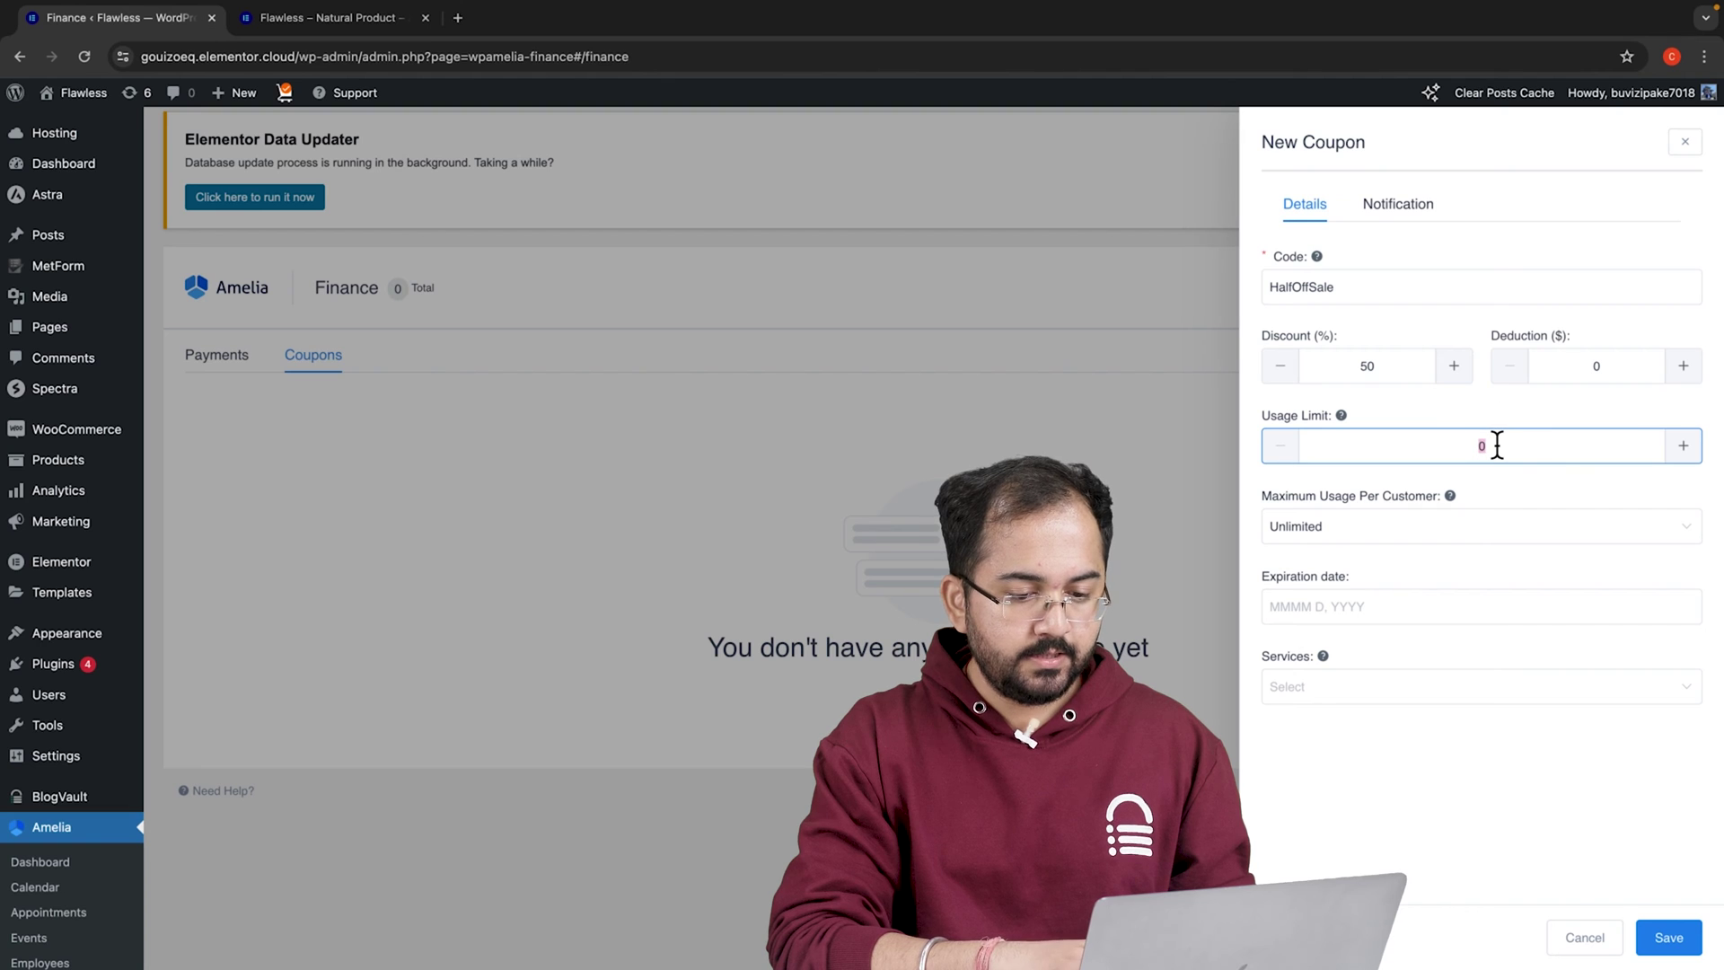
left_click(1444, 535)
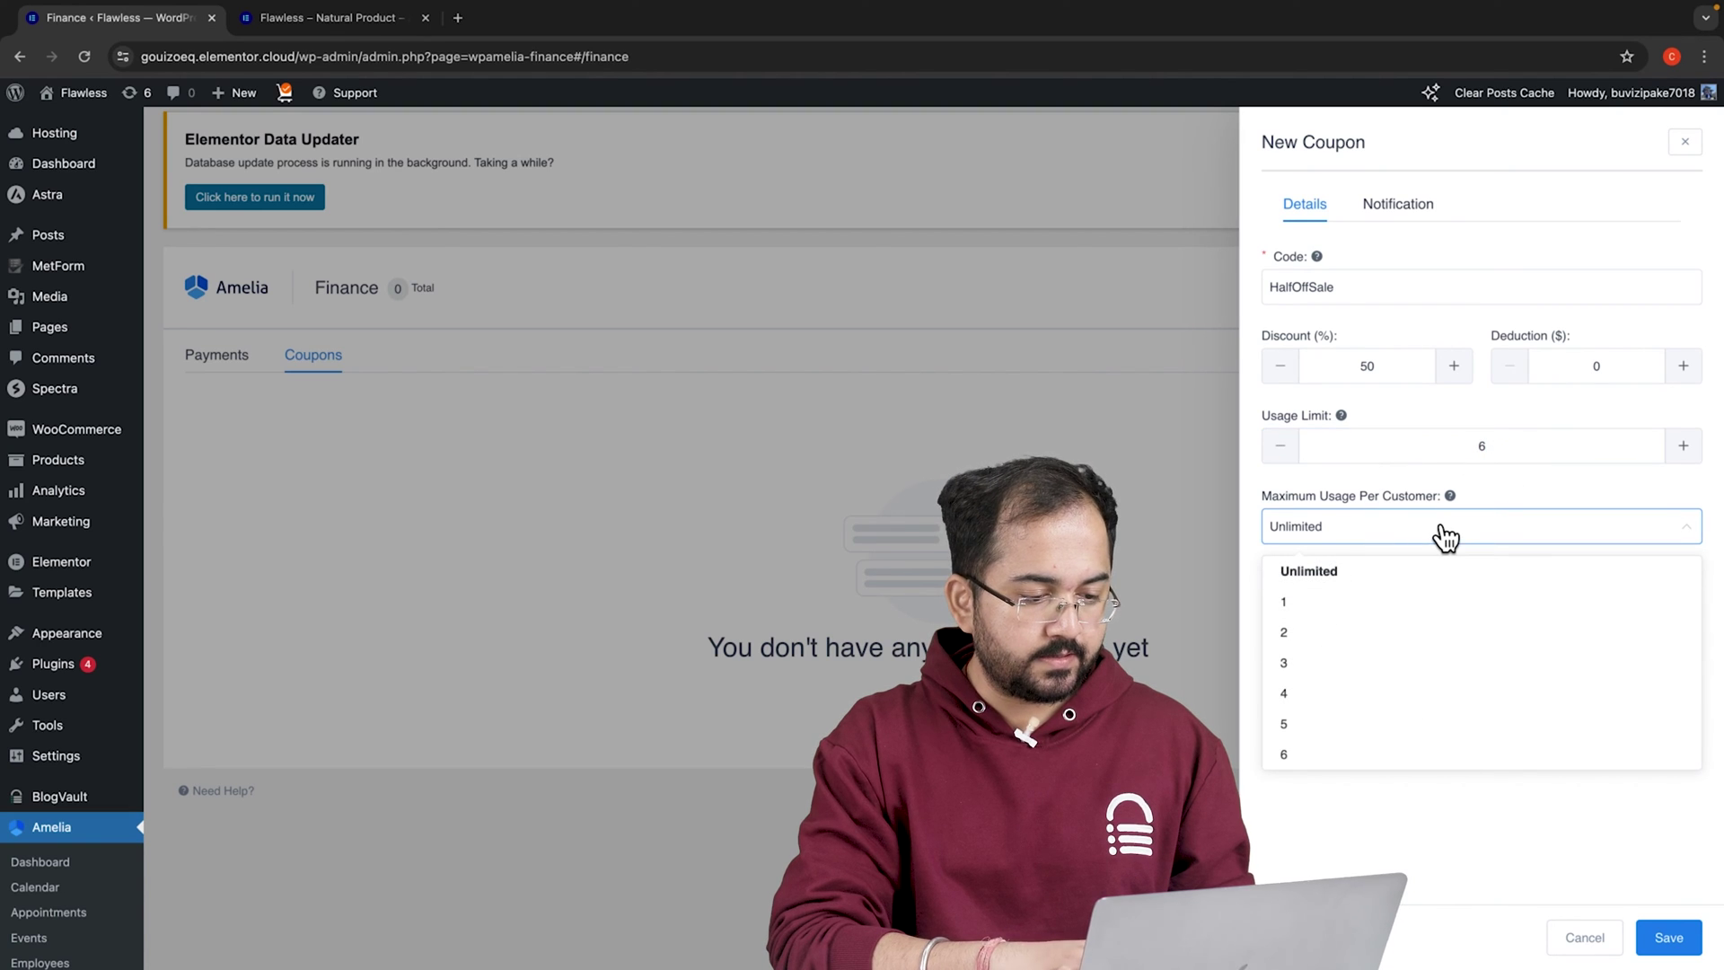
left_click(1361, 590)
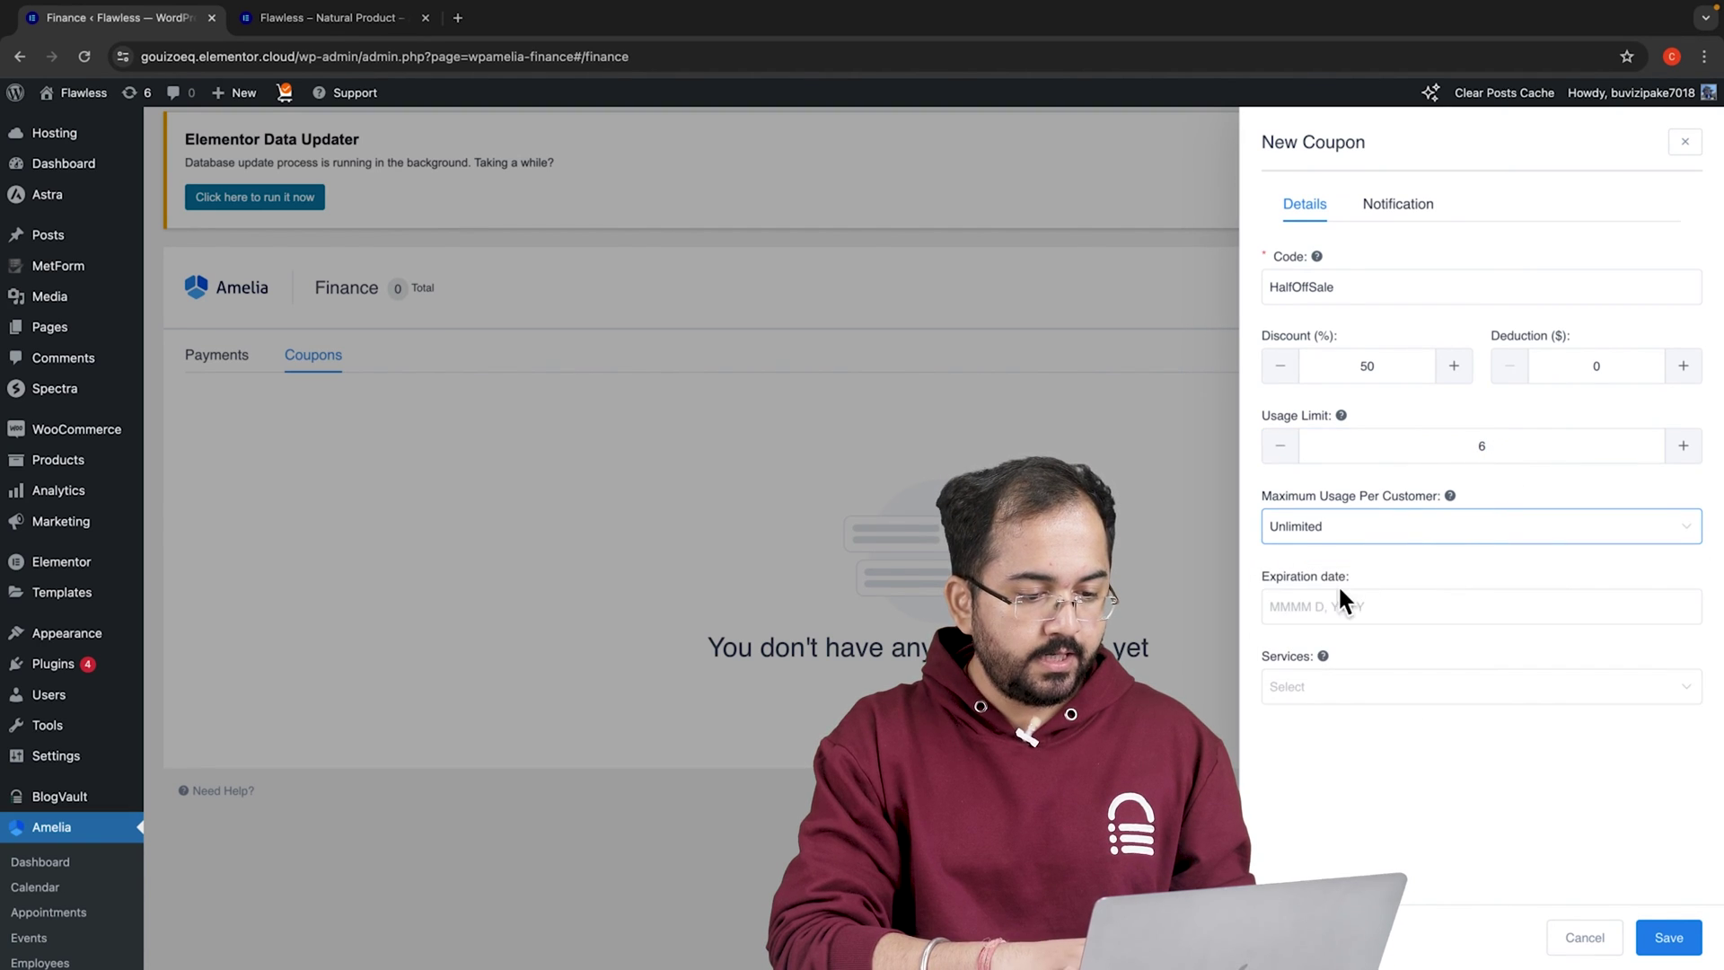
left_click(1335, 600)
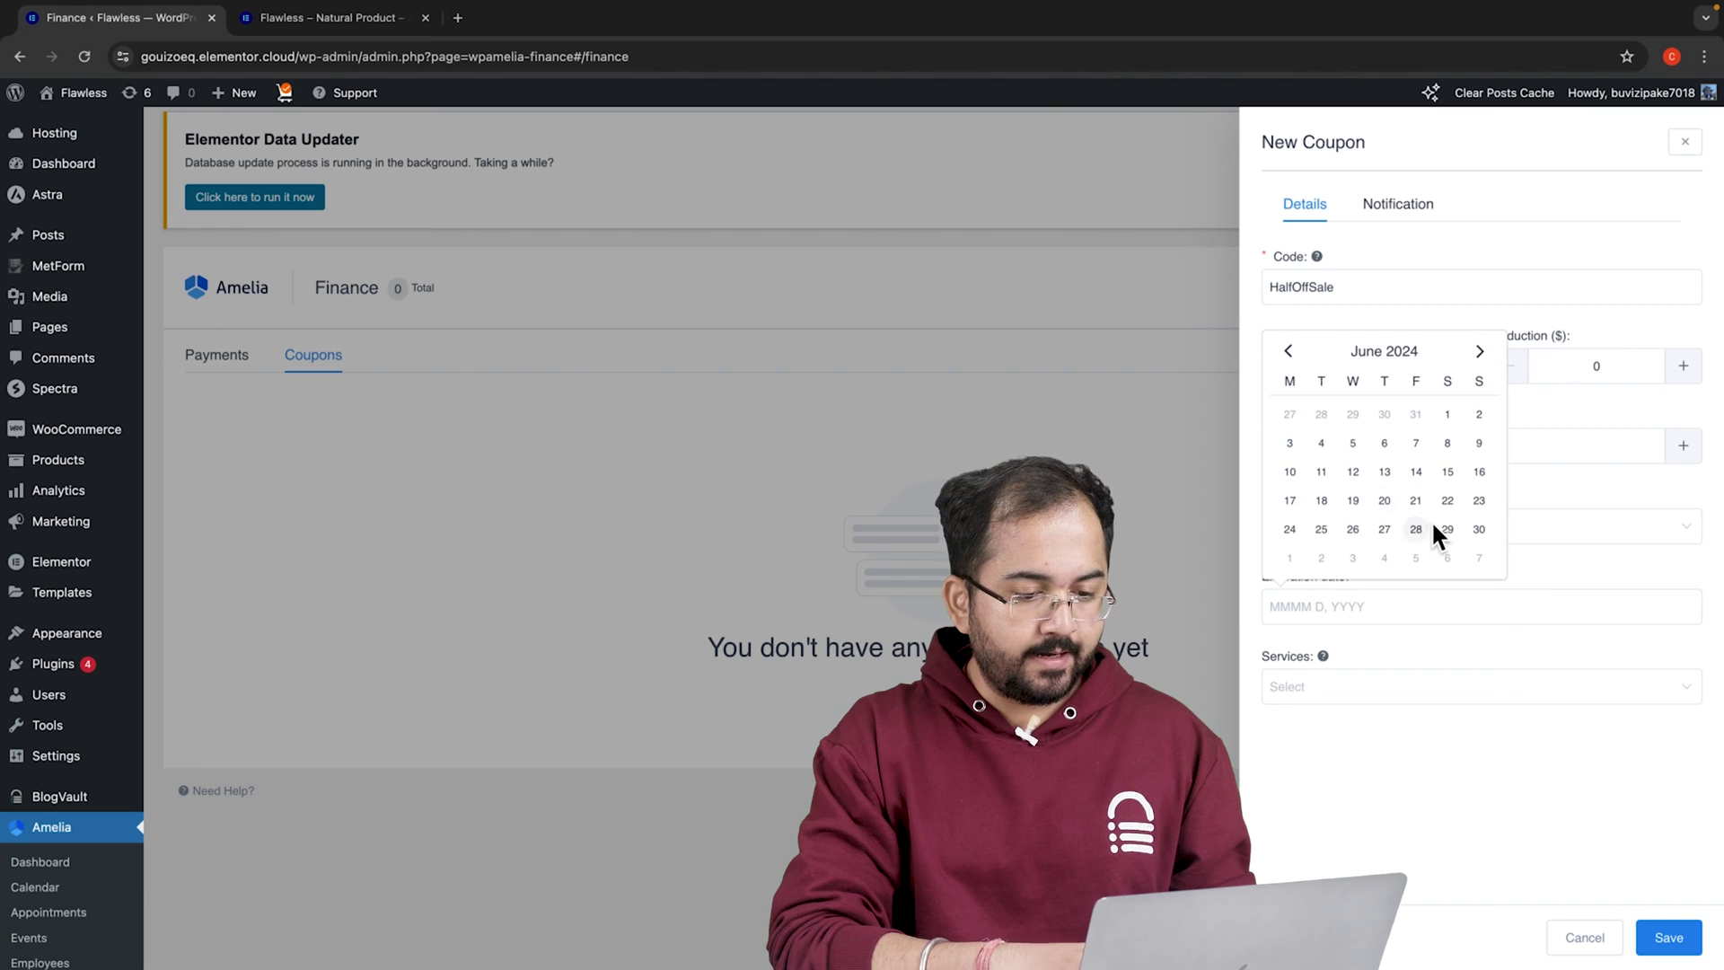
left_click(1380, 686)
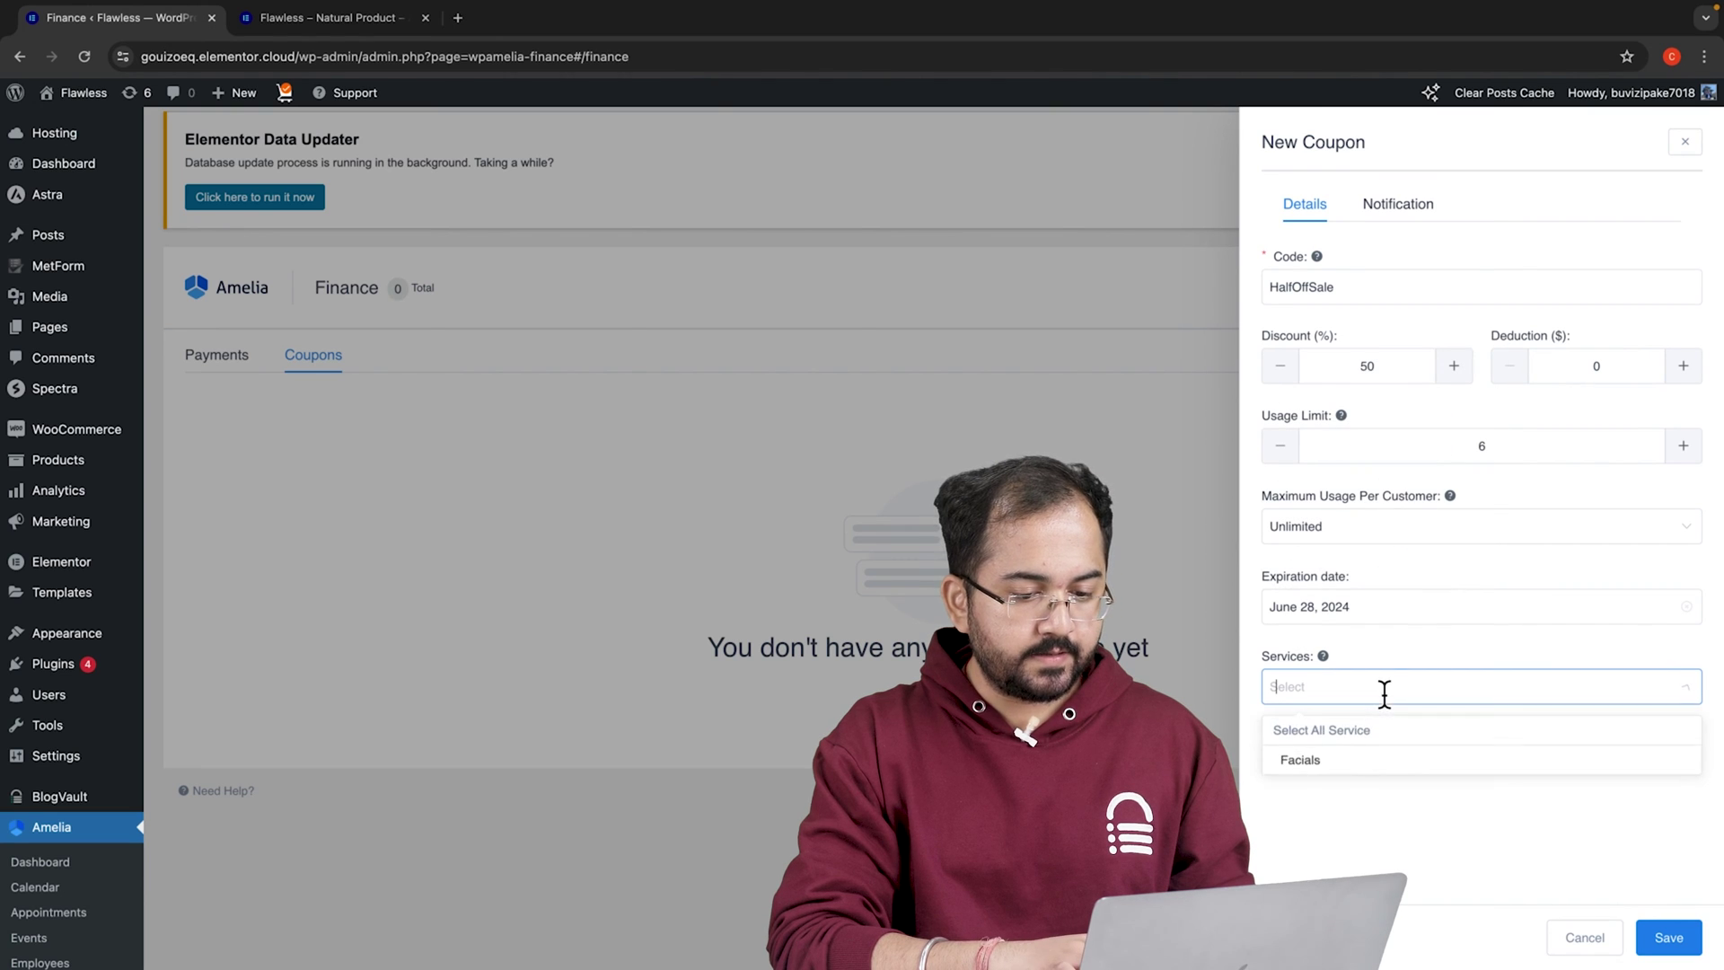
left_click(1653, 936)
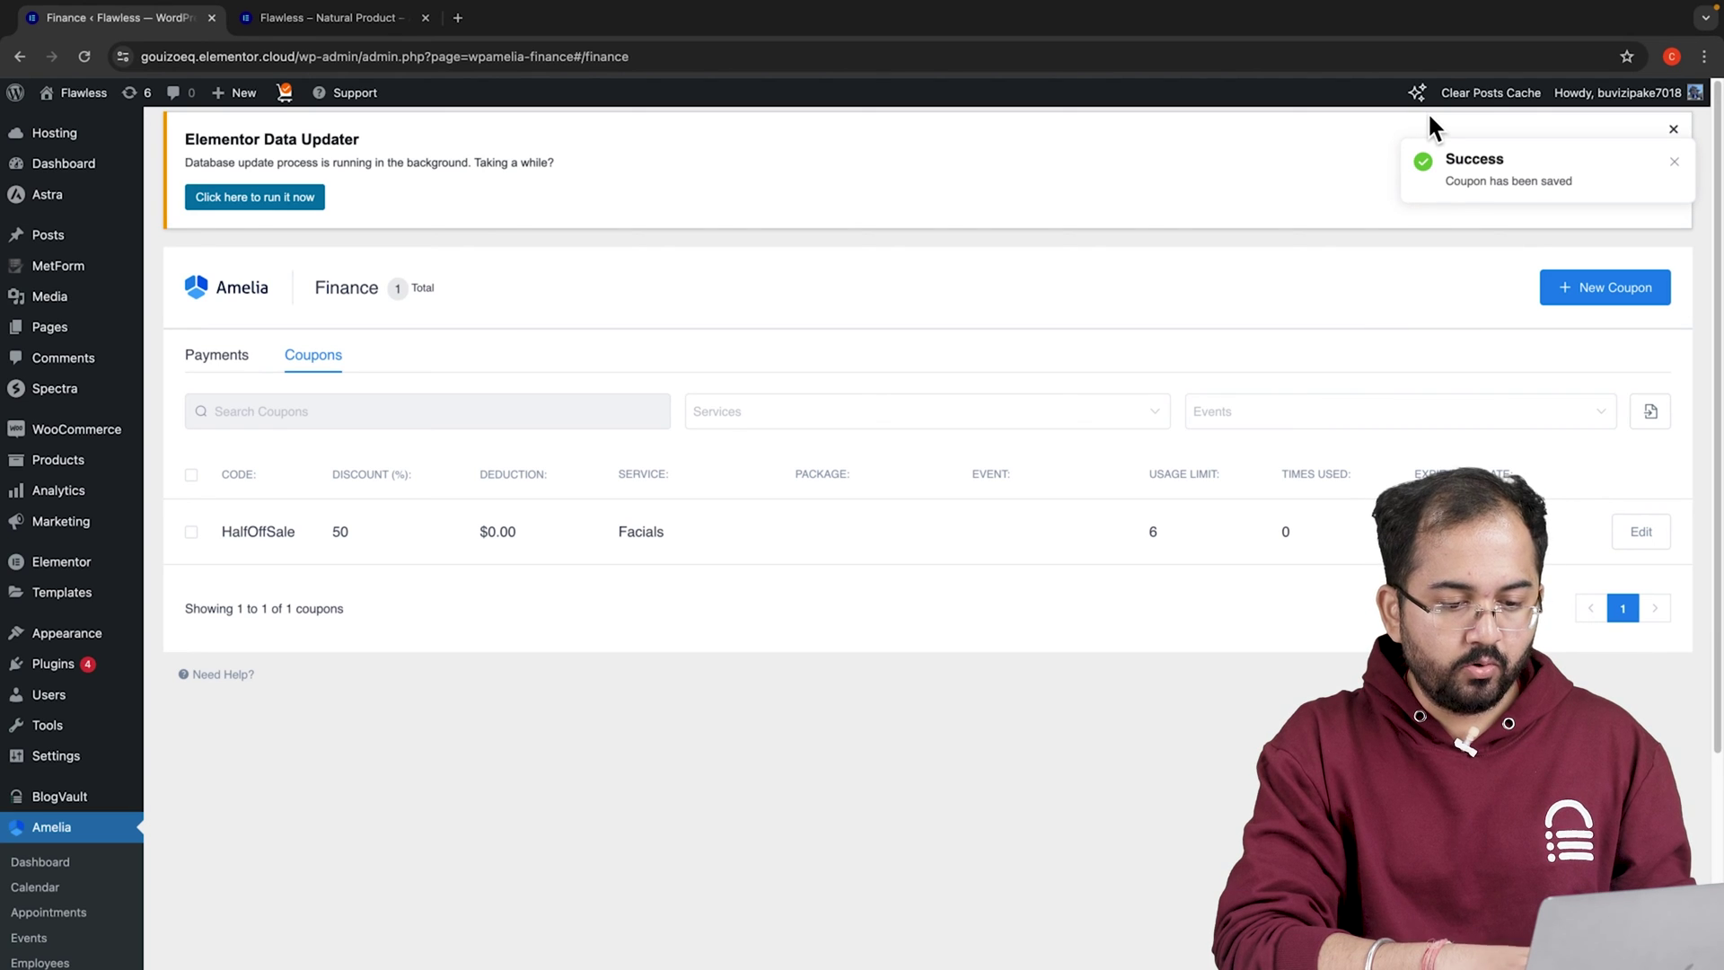
scroll(101, 471, "down", 5)
Browse the Appointment Rejected and Appointment Approved email notification templates.
left_click(99, 475)
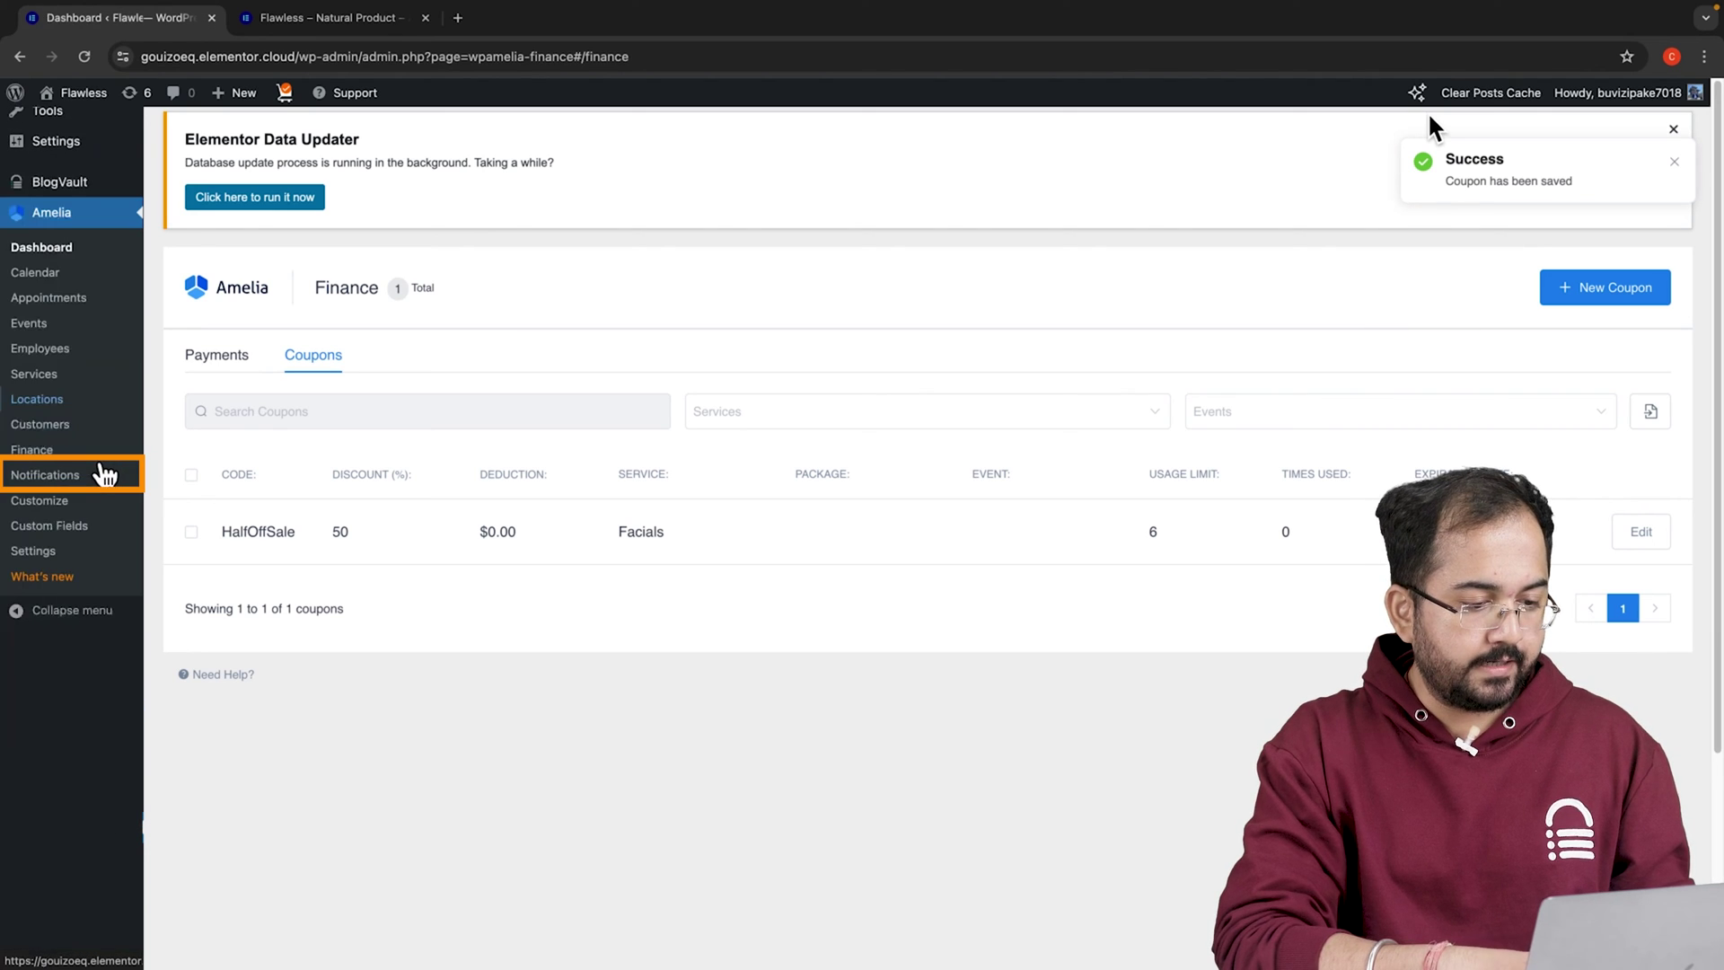
left_click(463, 754)
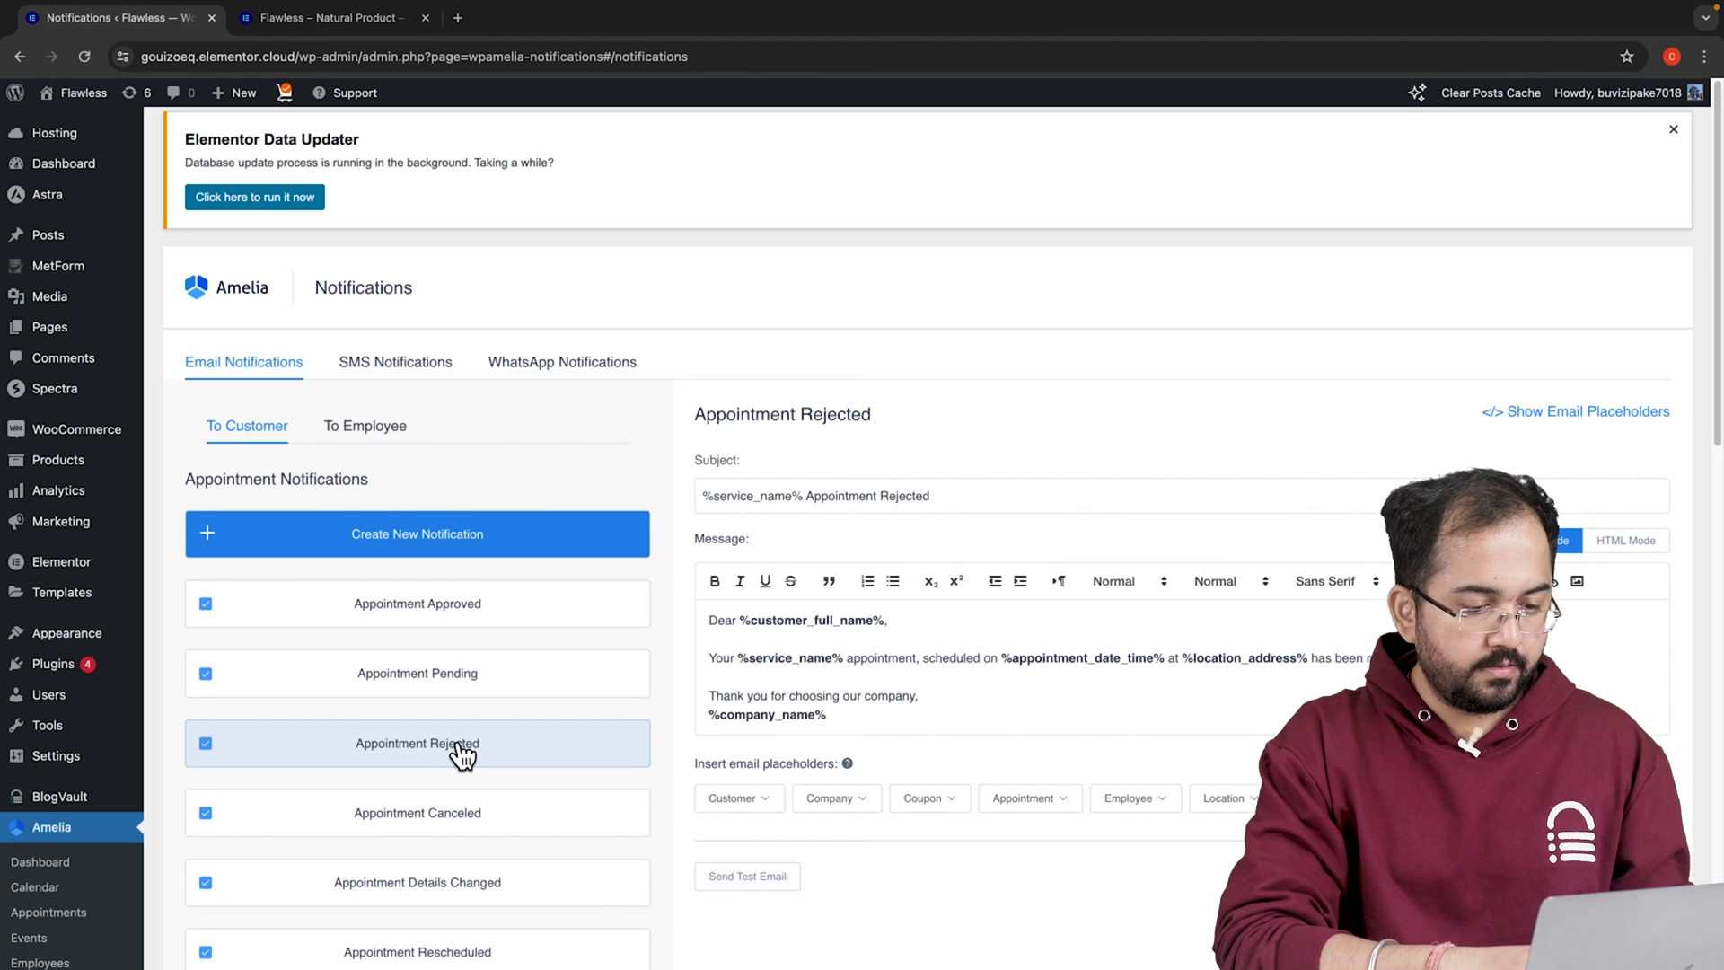
scroll(462, 755, "down", 5)
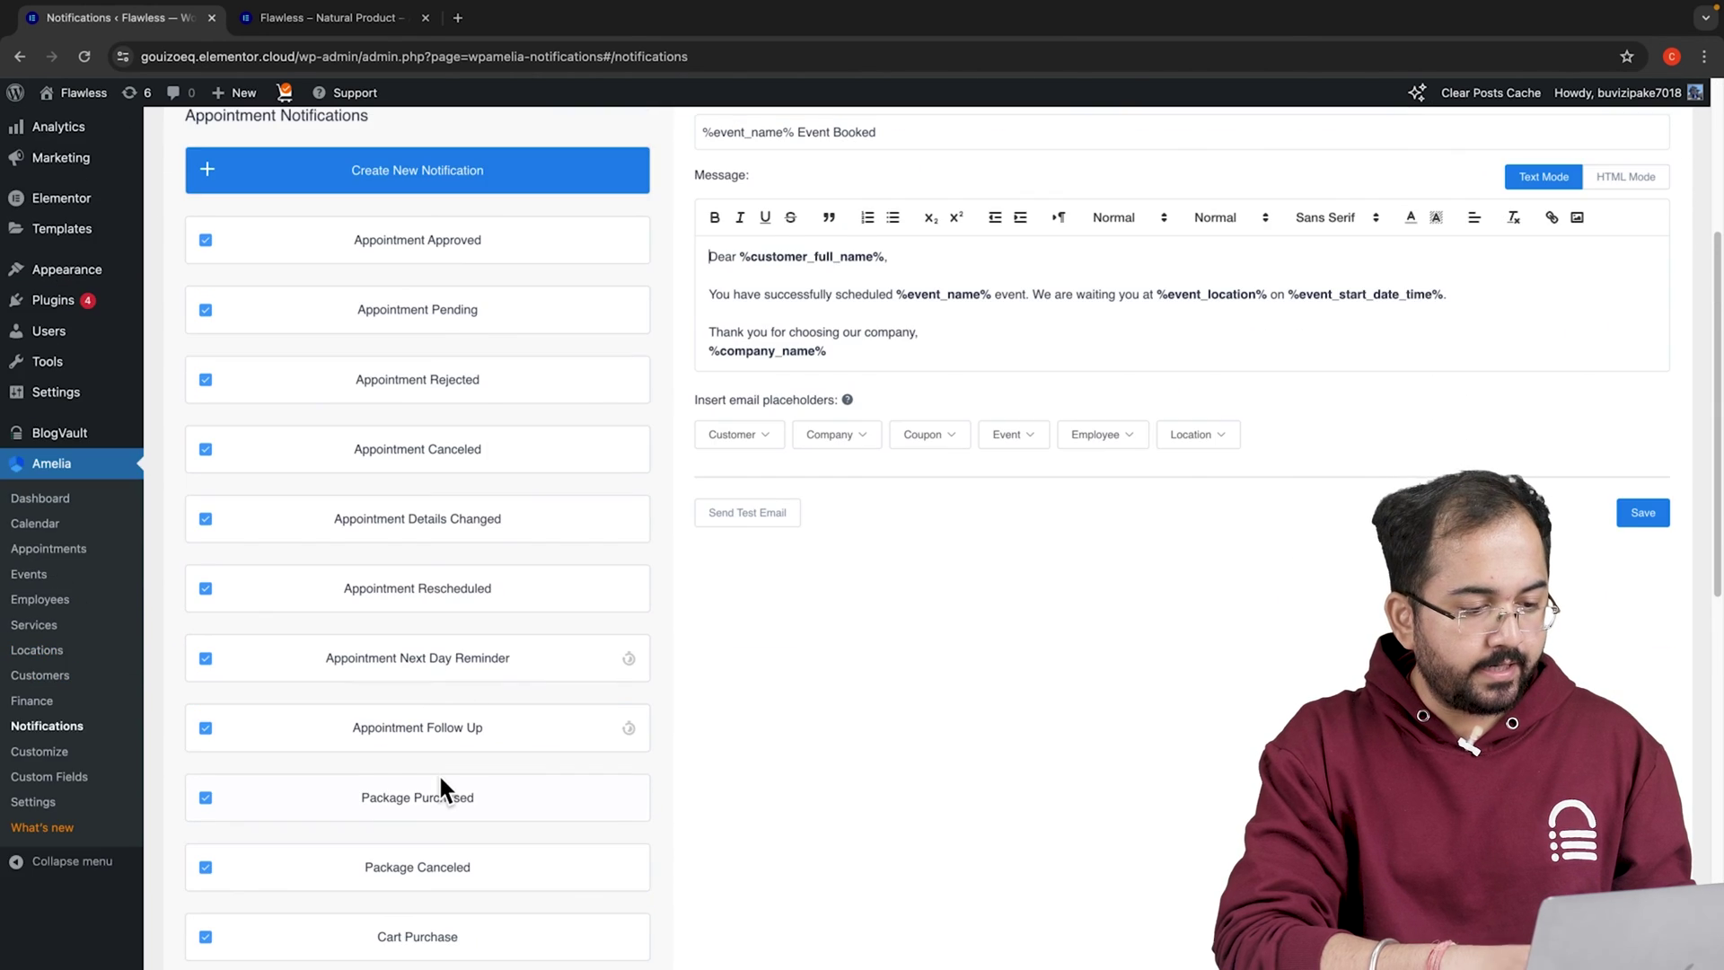
scroll(438, 773, "up", 5)
left_click(418, 603)
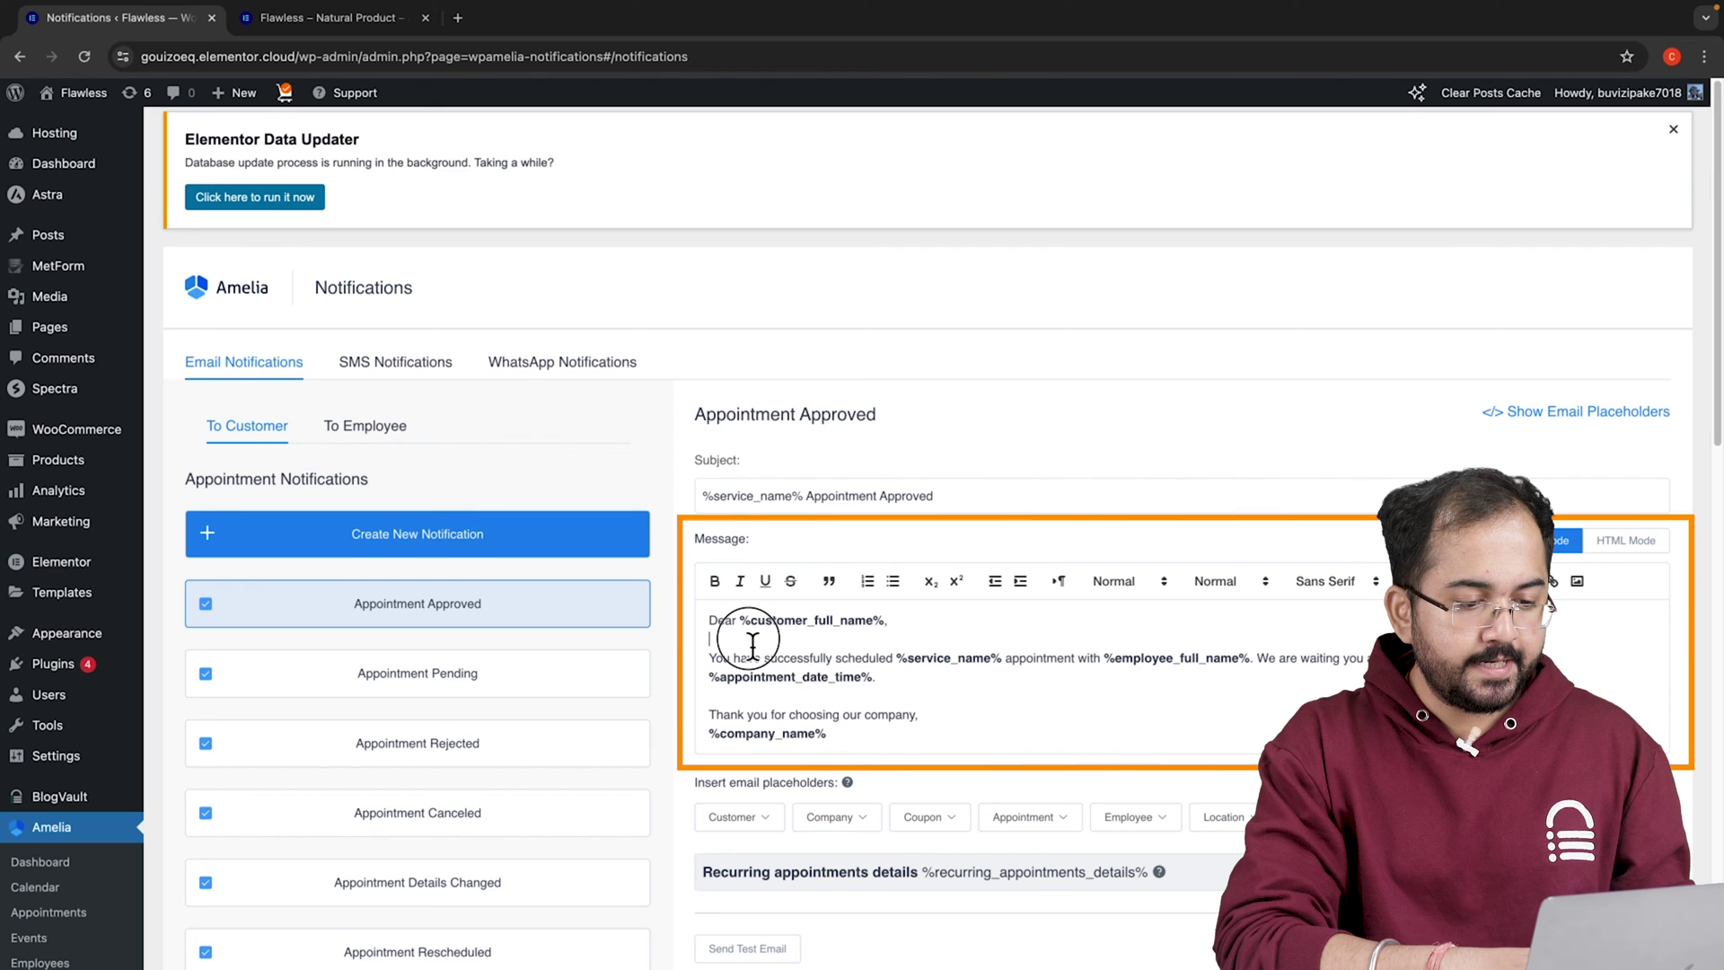
left_click_drag(709, 657, 931, 692)
left_click(916, 701)
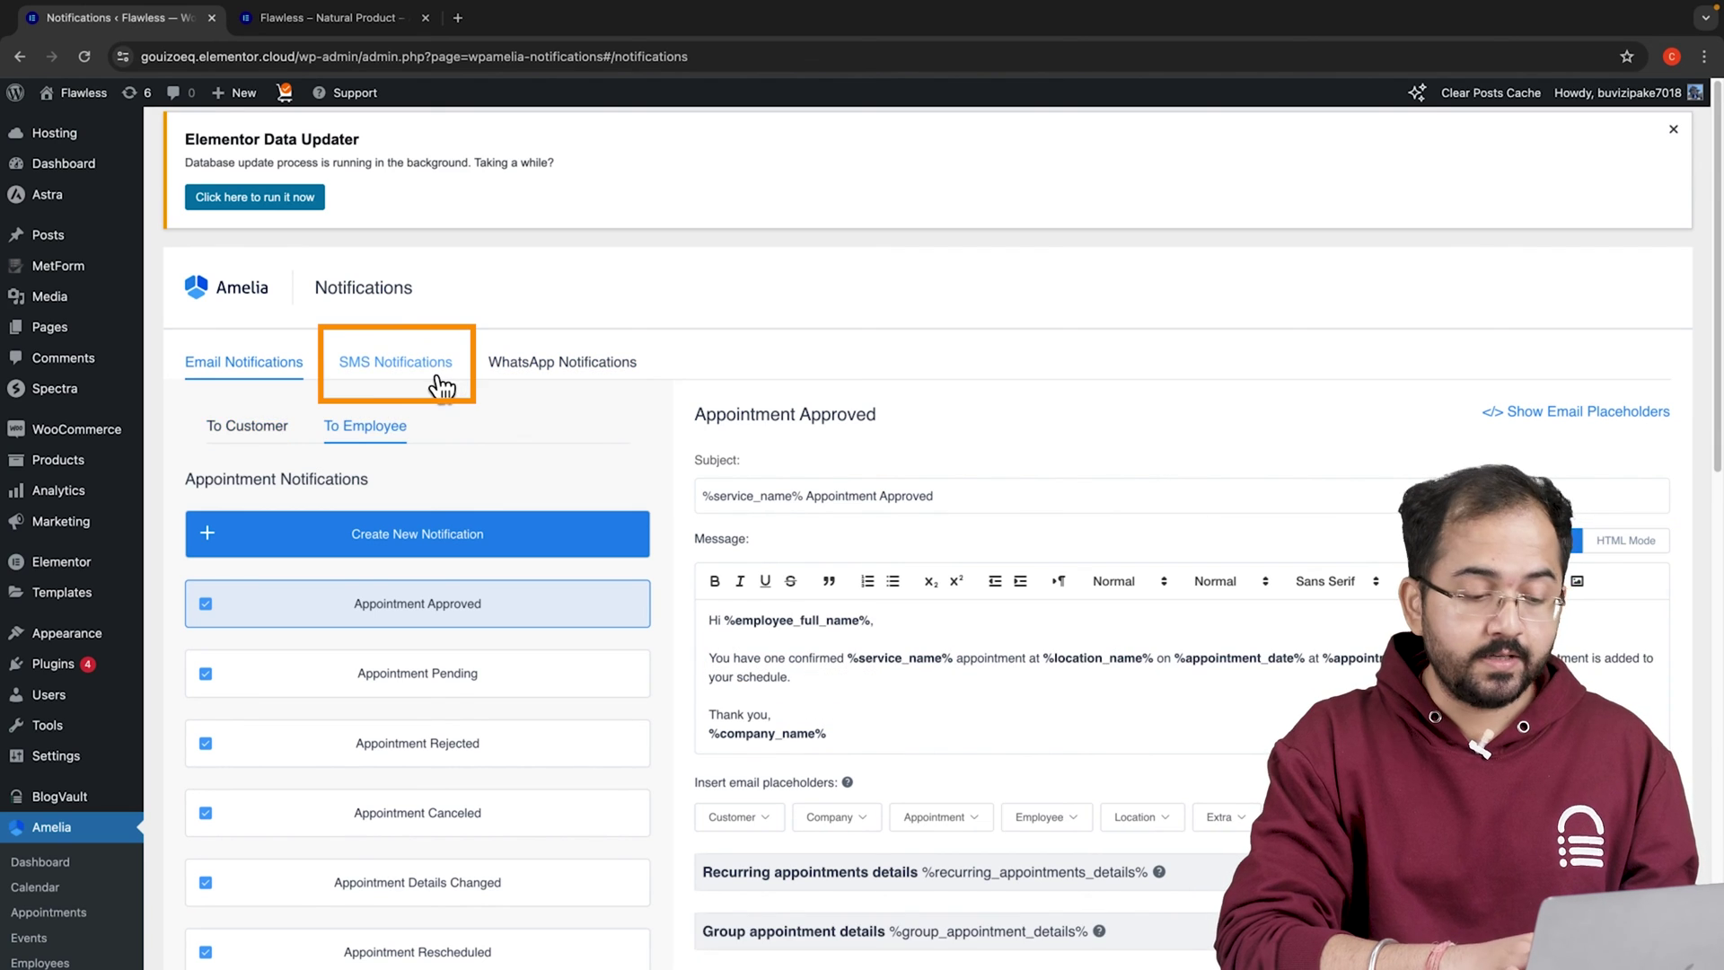
View the SMS and WhatsApp notification tabs, then go to Amelia's Settings overview.
left_click(433, 383)
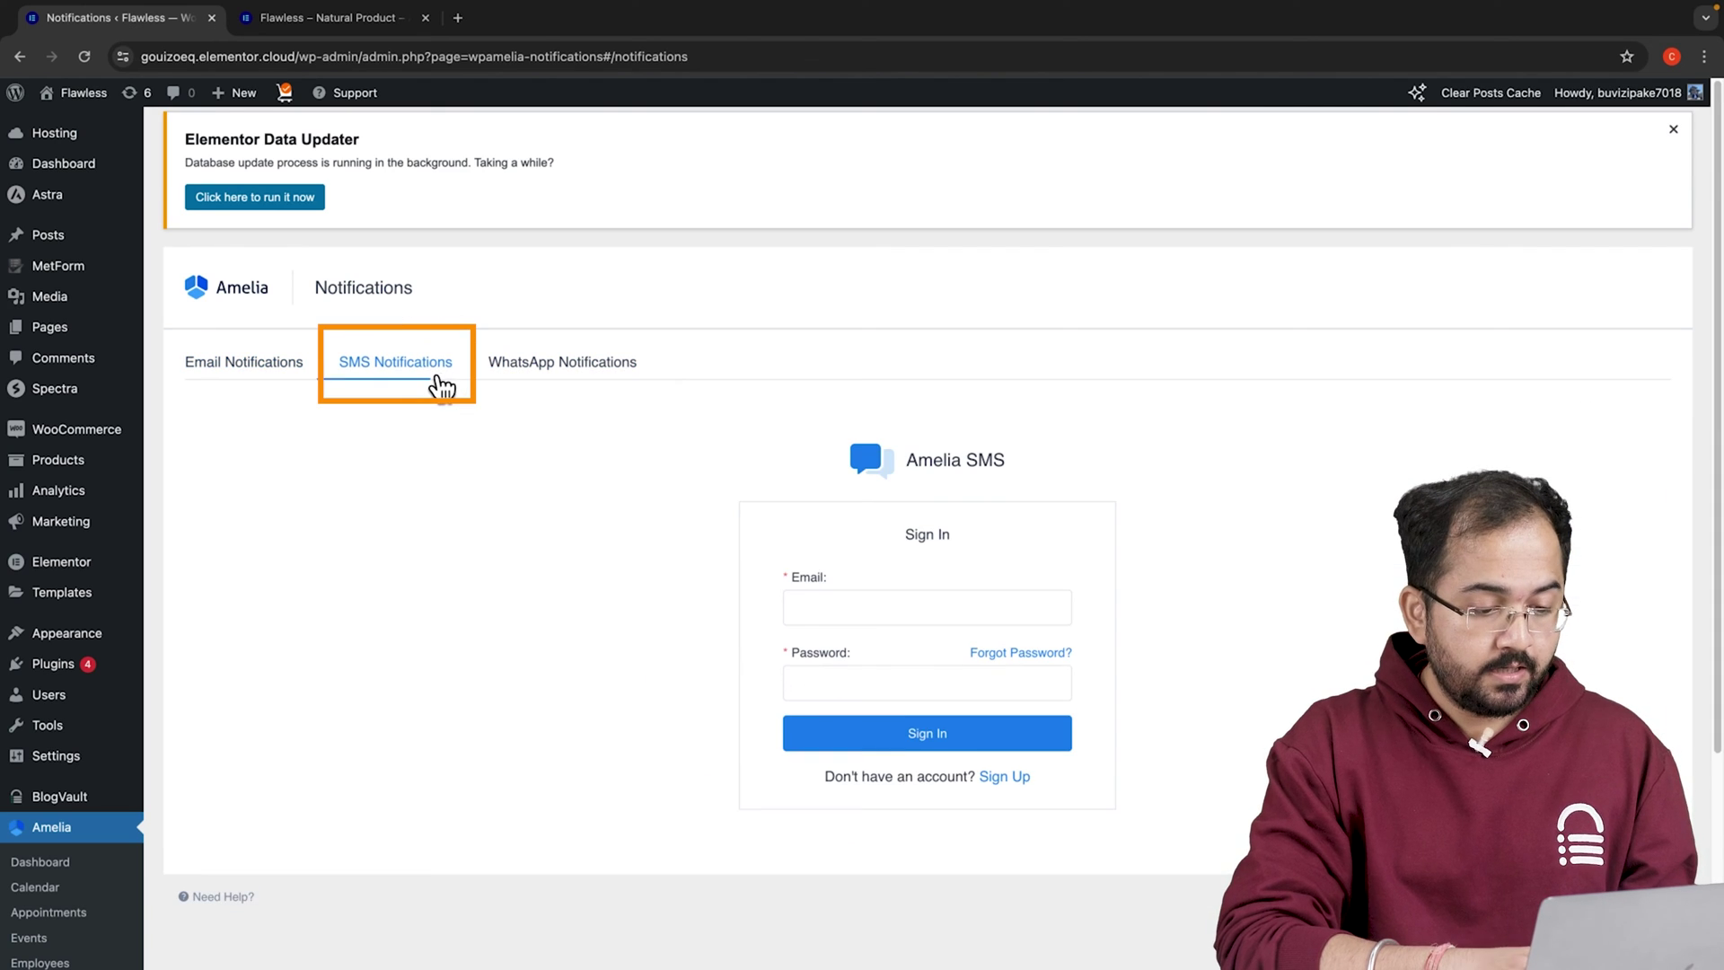
left_click(594, 388)
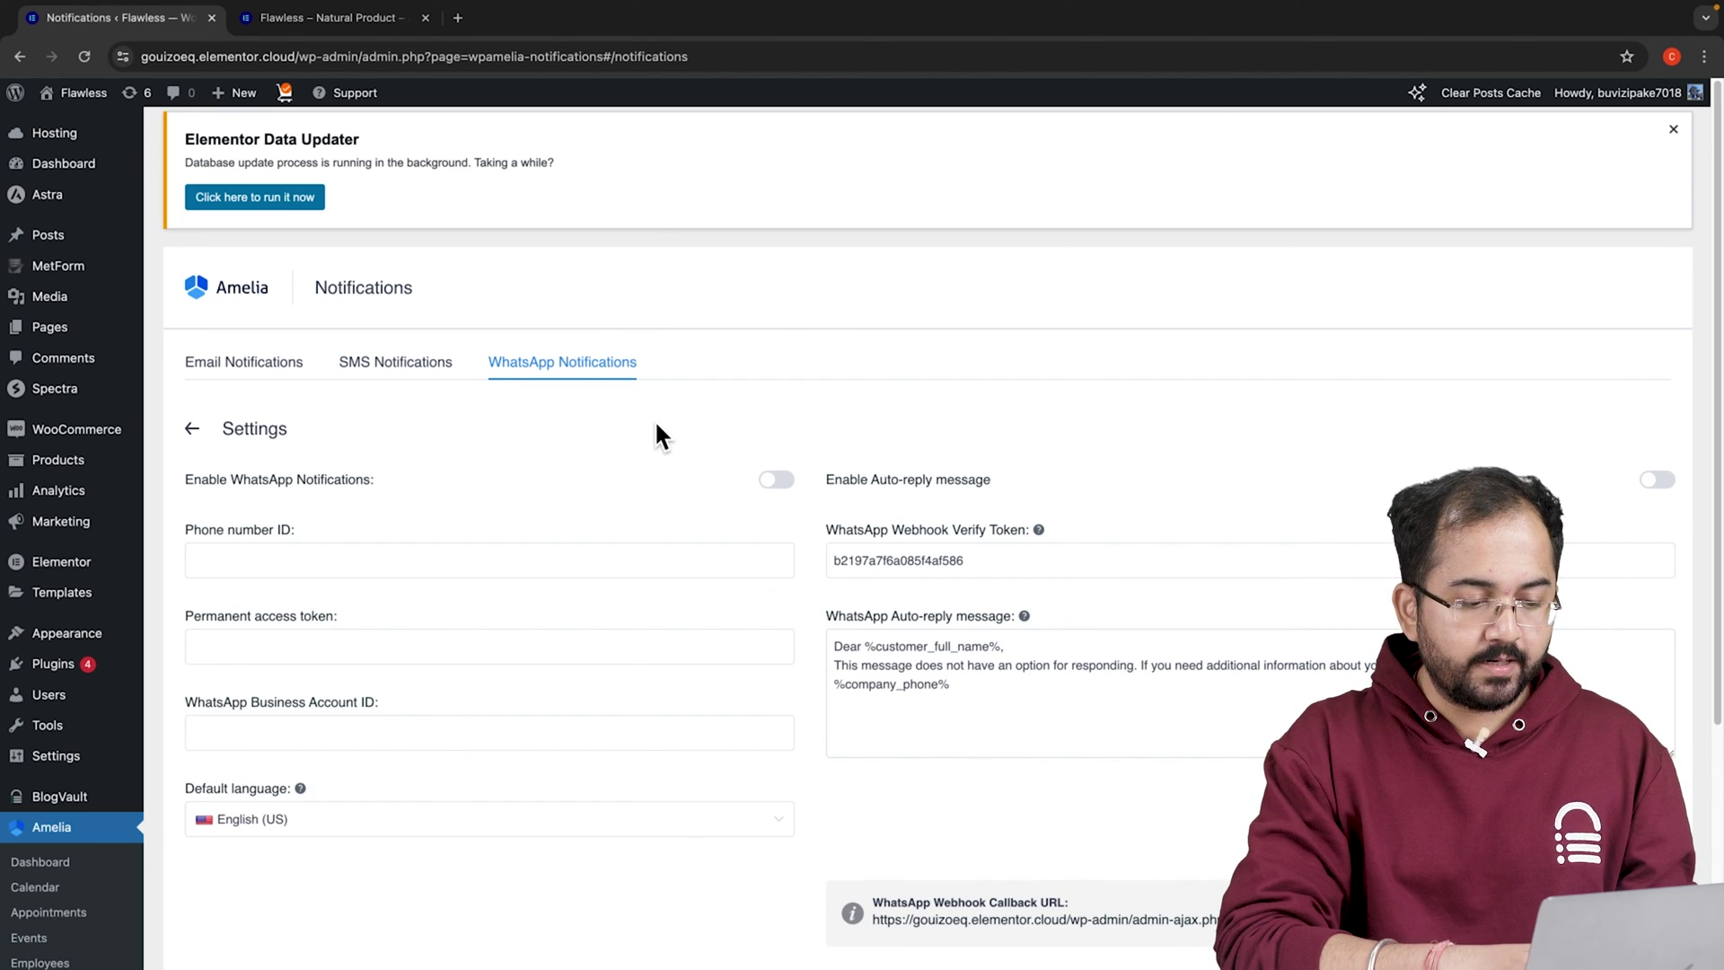
left_click(34, 883)
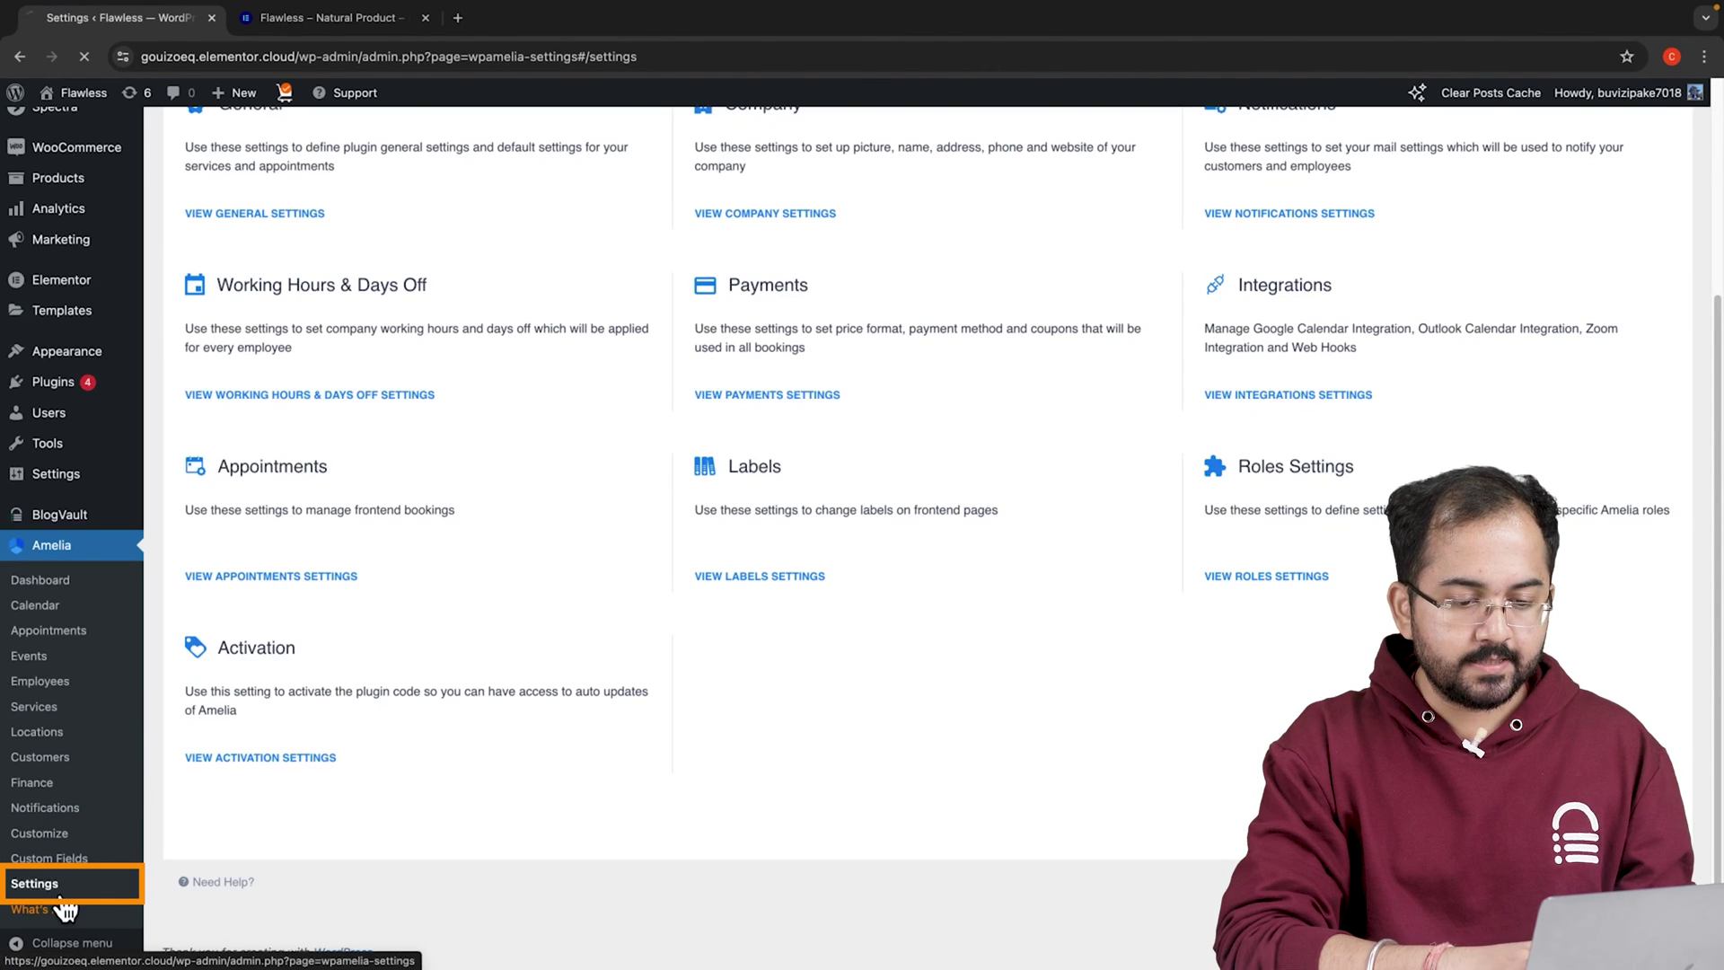
Keep US Dollar as the currency, review the WooCommerce options, and save with Coupons and On-site enabled.
scroll(795, 689, "up", 3)
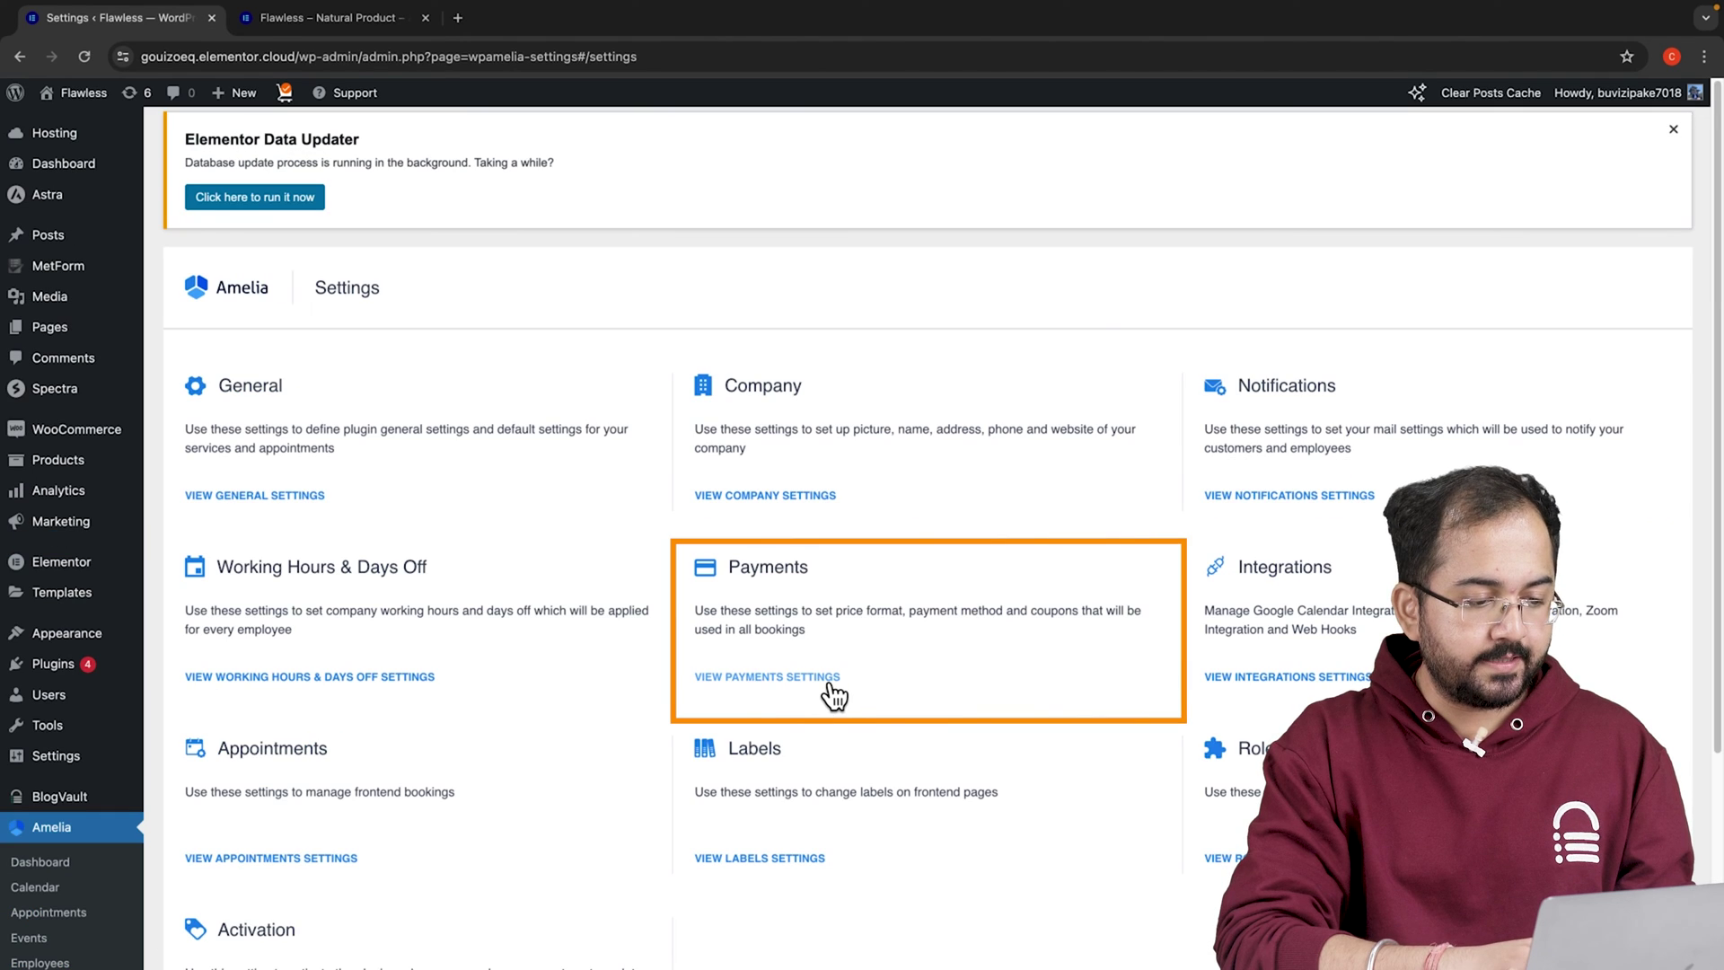
left_click(824, 679)
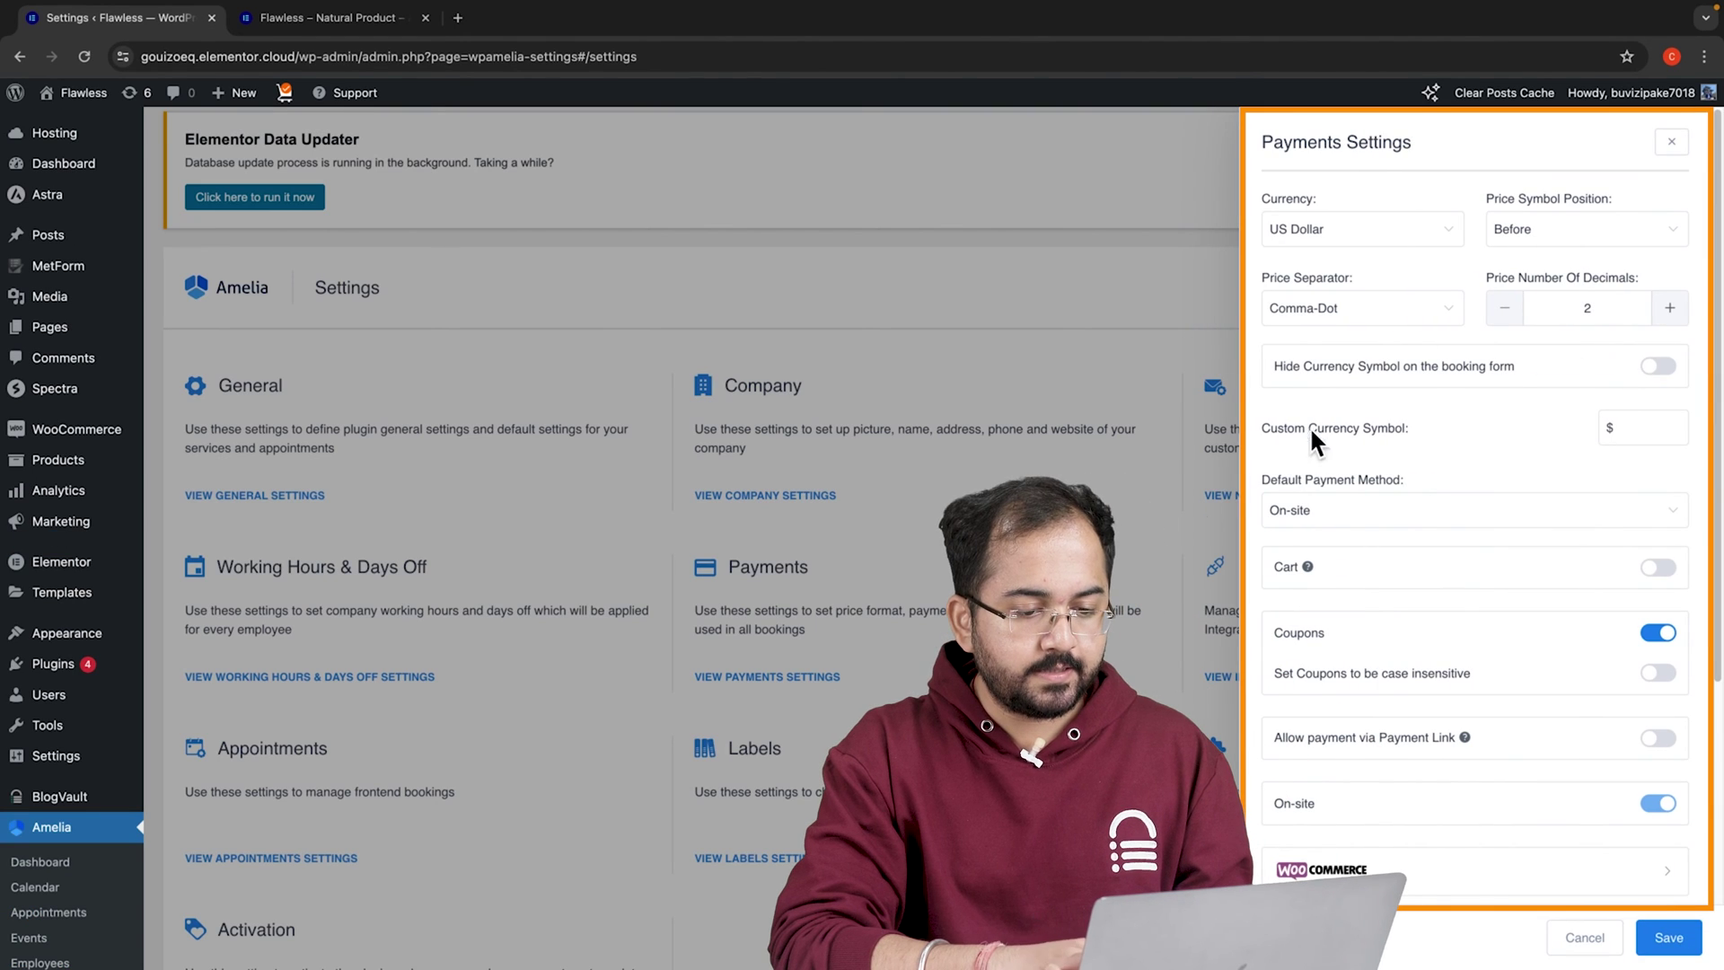
left_click(1336, 235)
left_click(1336, 243)
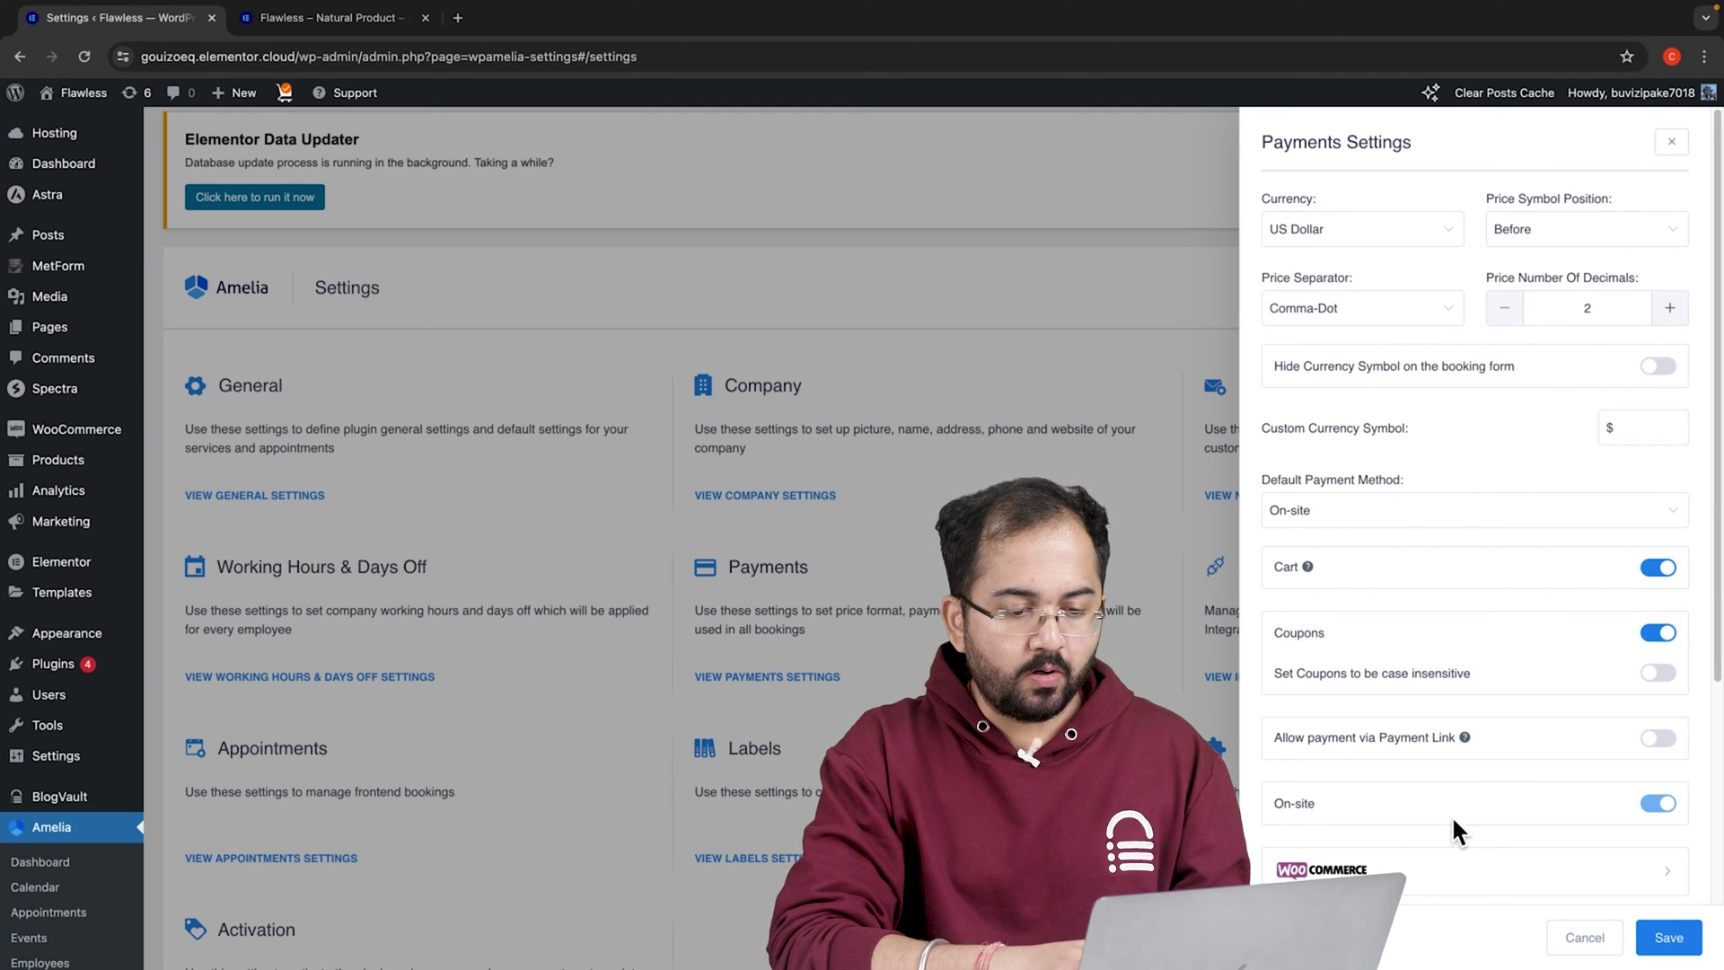
scroll(1451, 790, "down", 3)
left_click(1428, 570)
scroll(1527, 610, "down", 1)
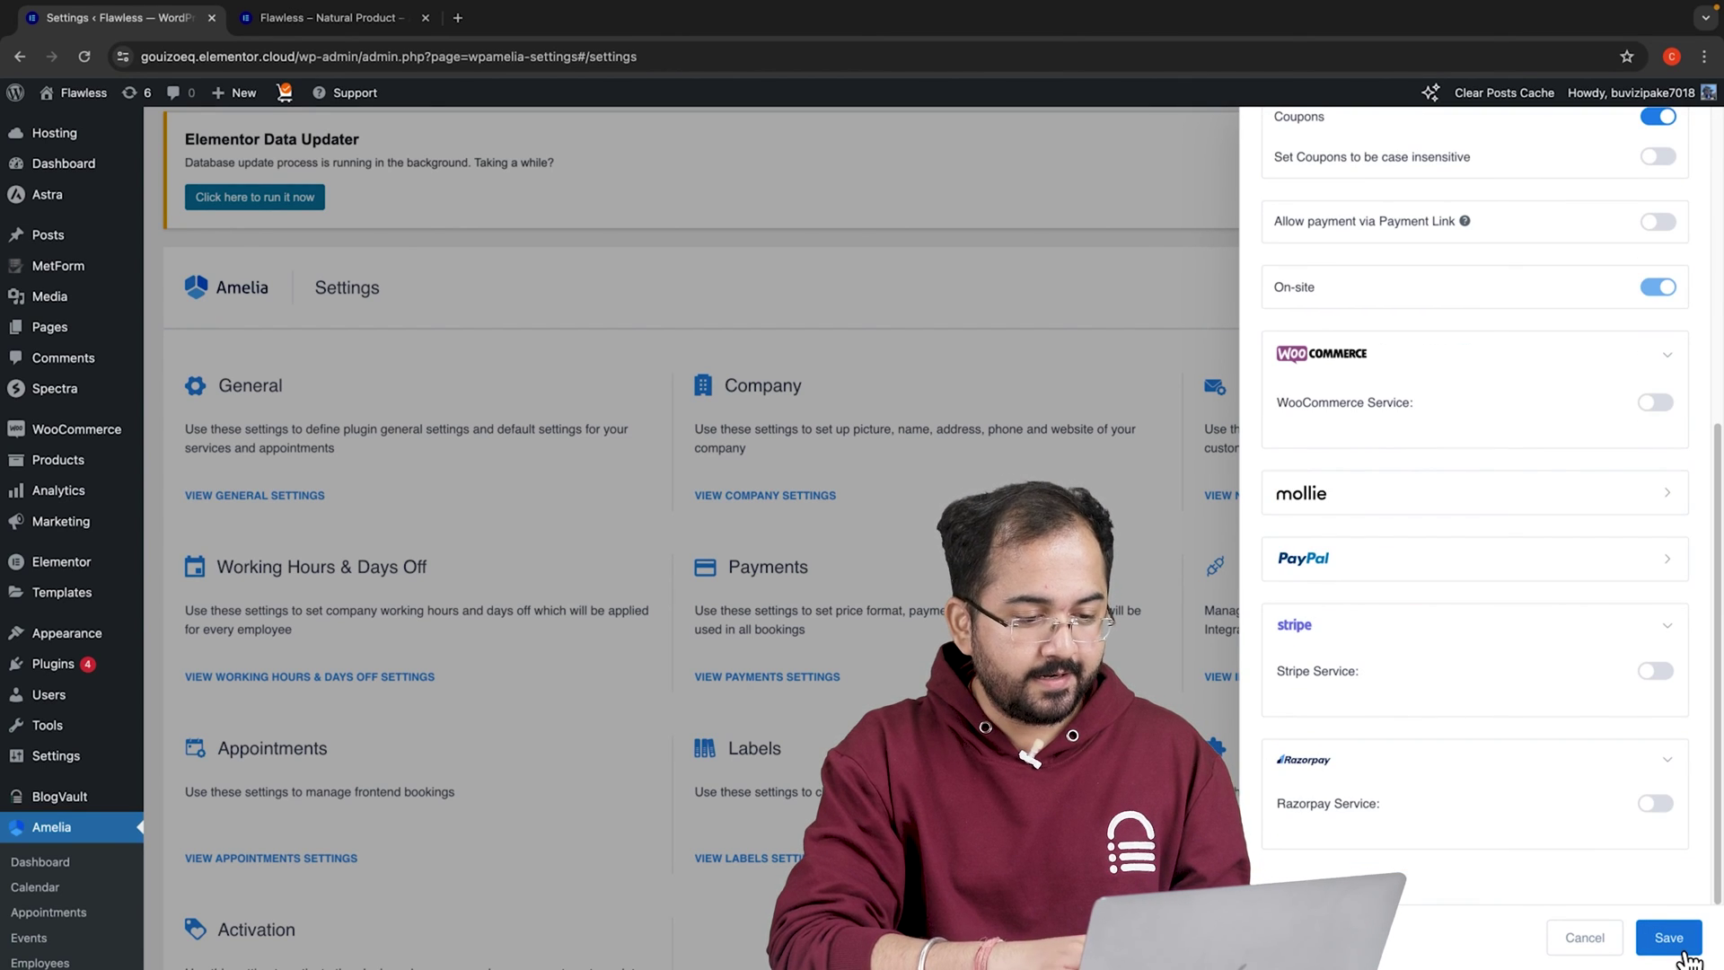
left_click(1683, 948)
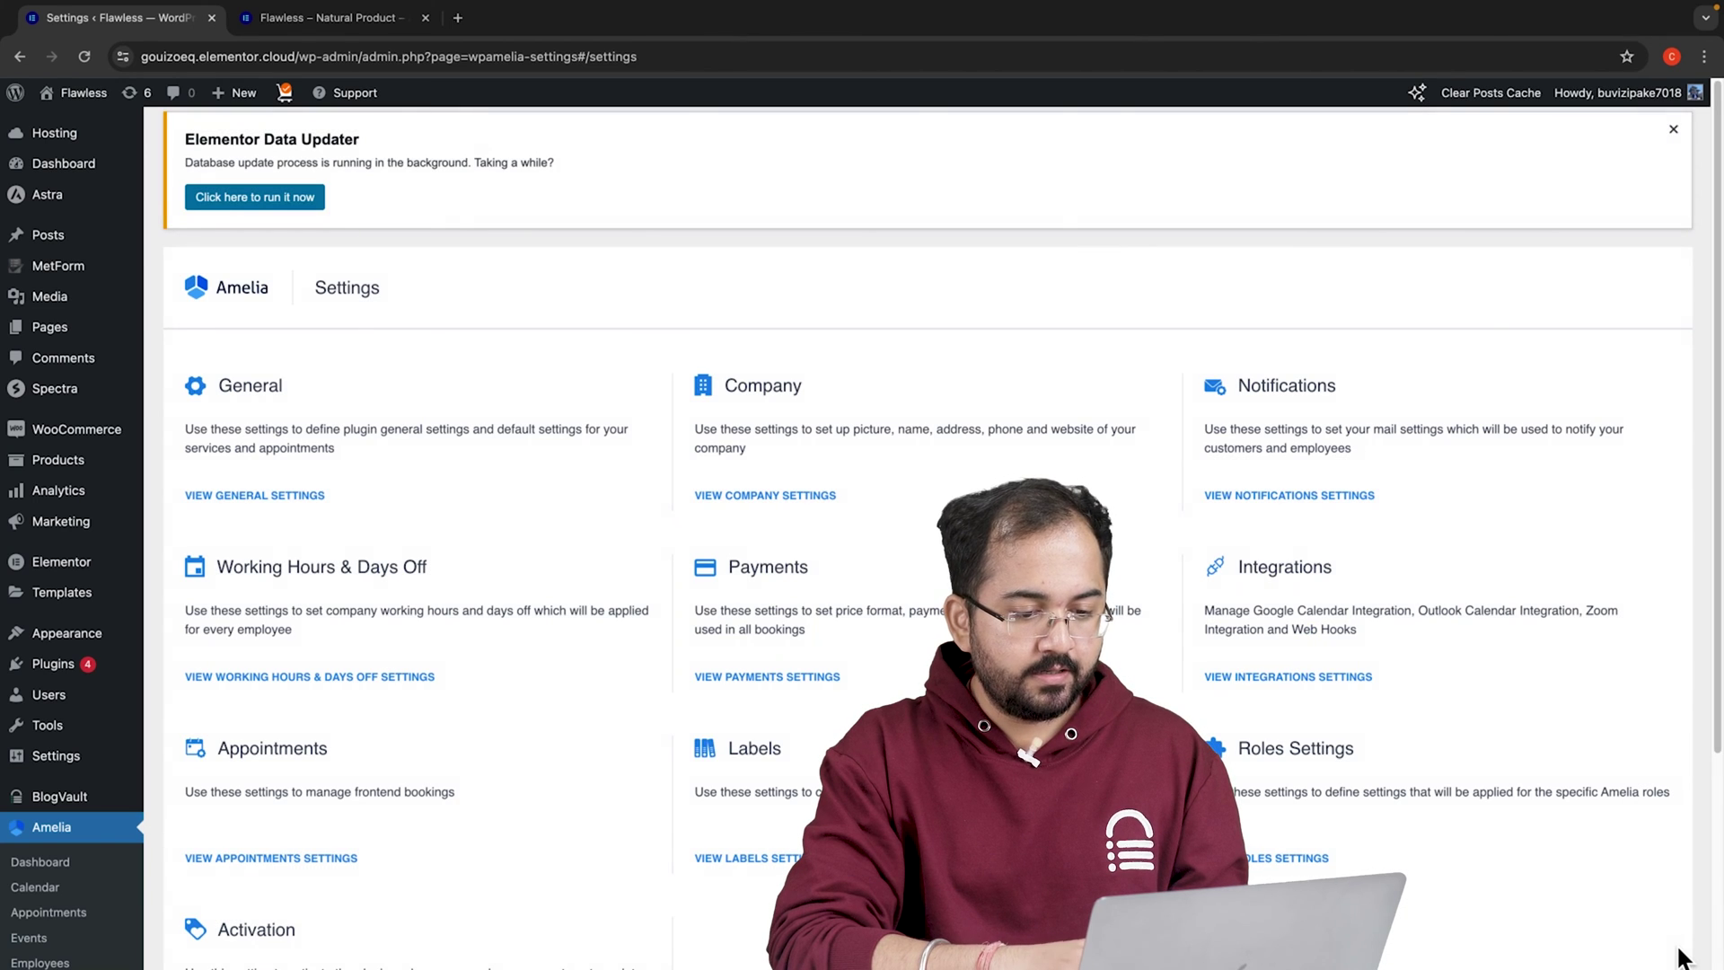
left_click(1351, 683)
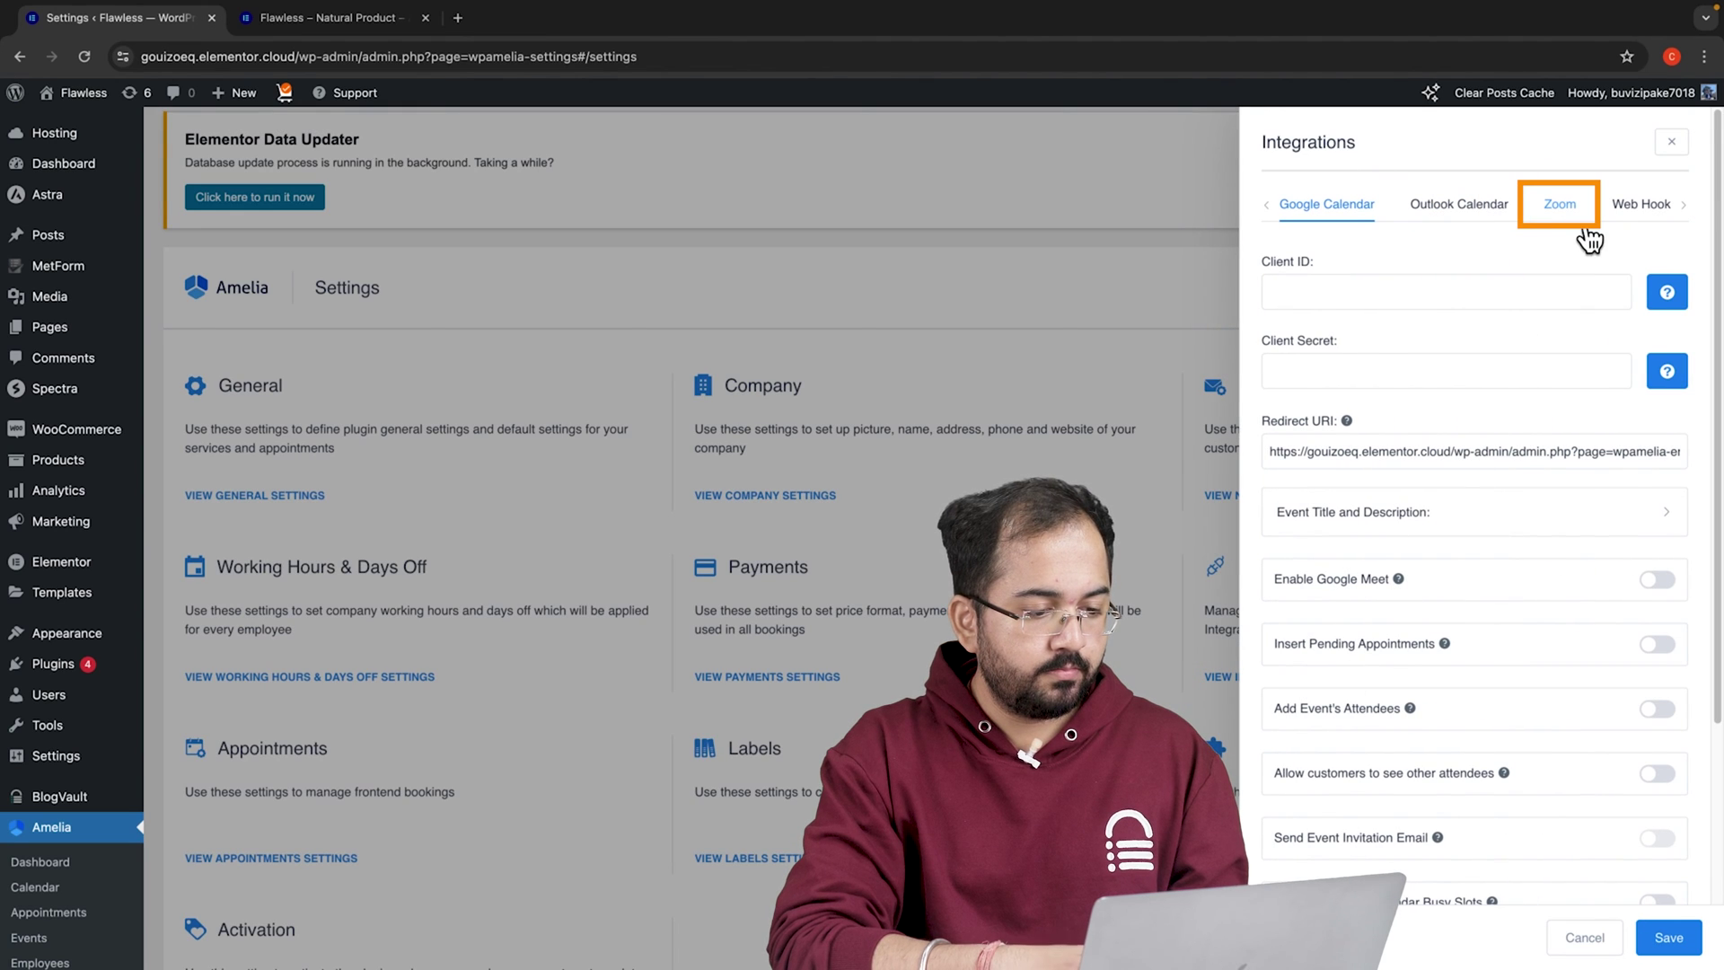
left_click(1567, 208)
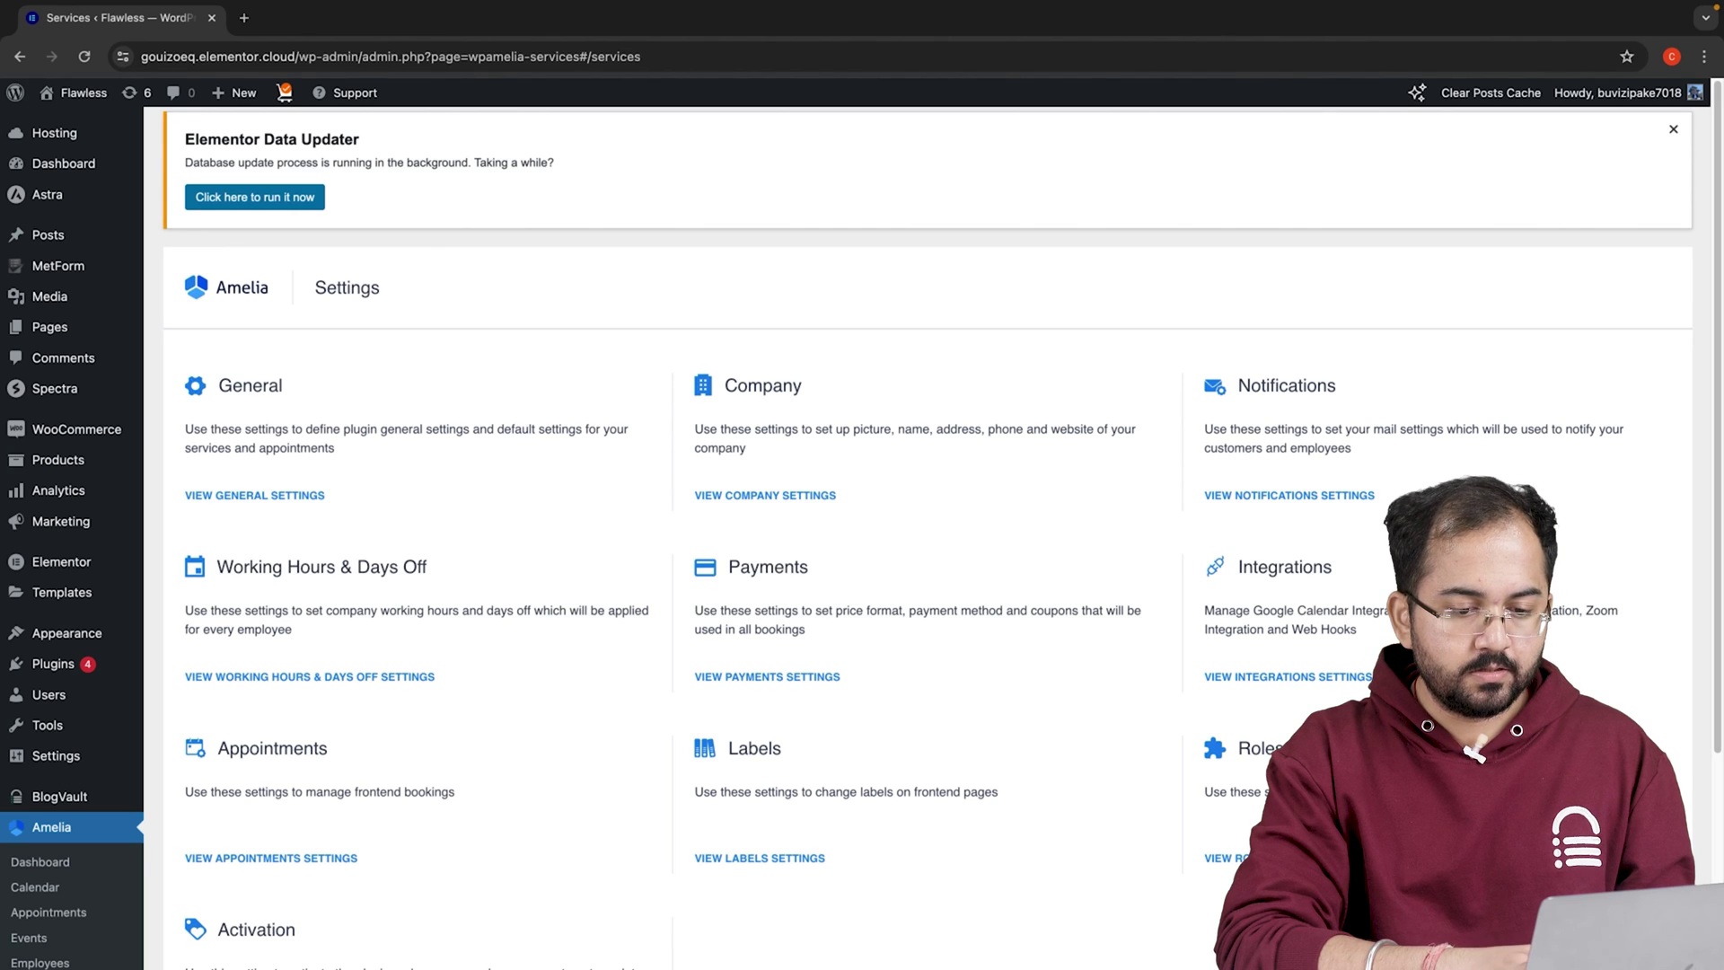
scroll(86, 884, "down", 3)
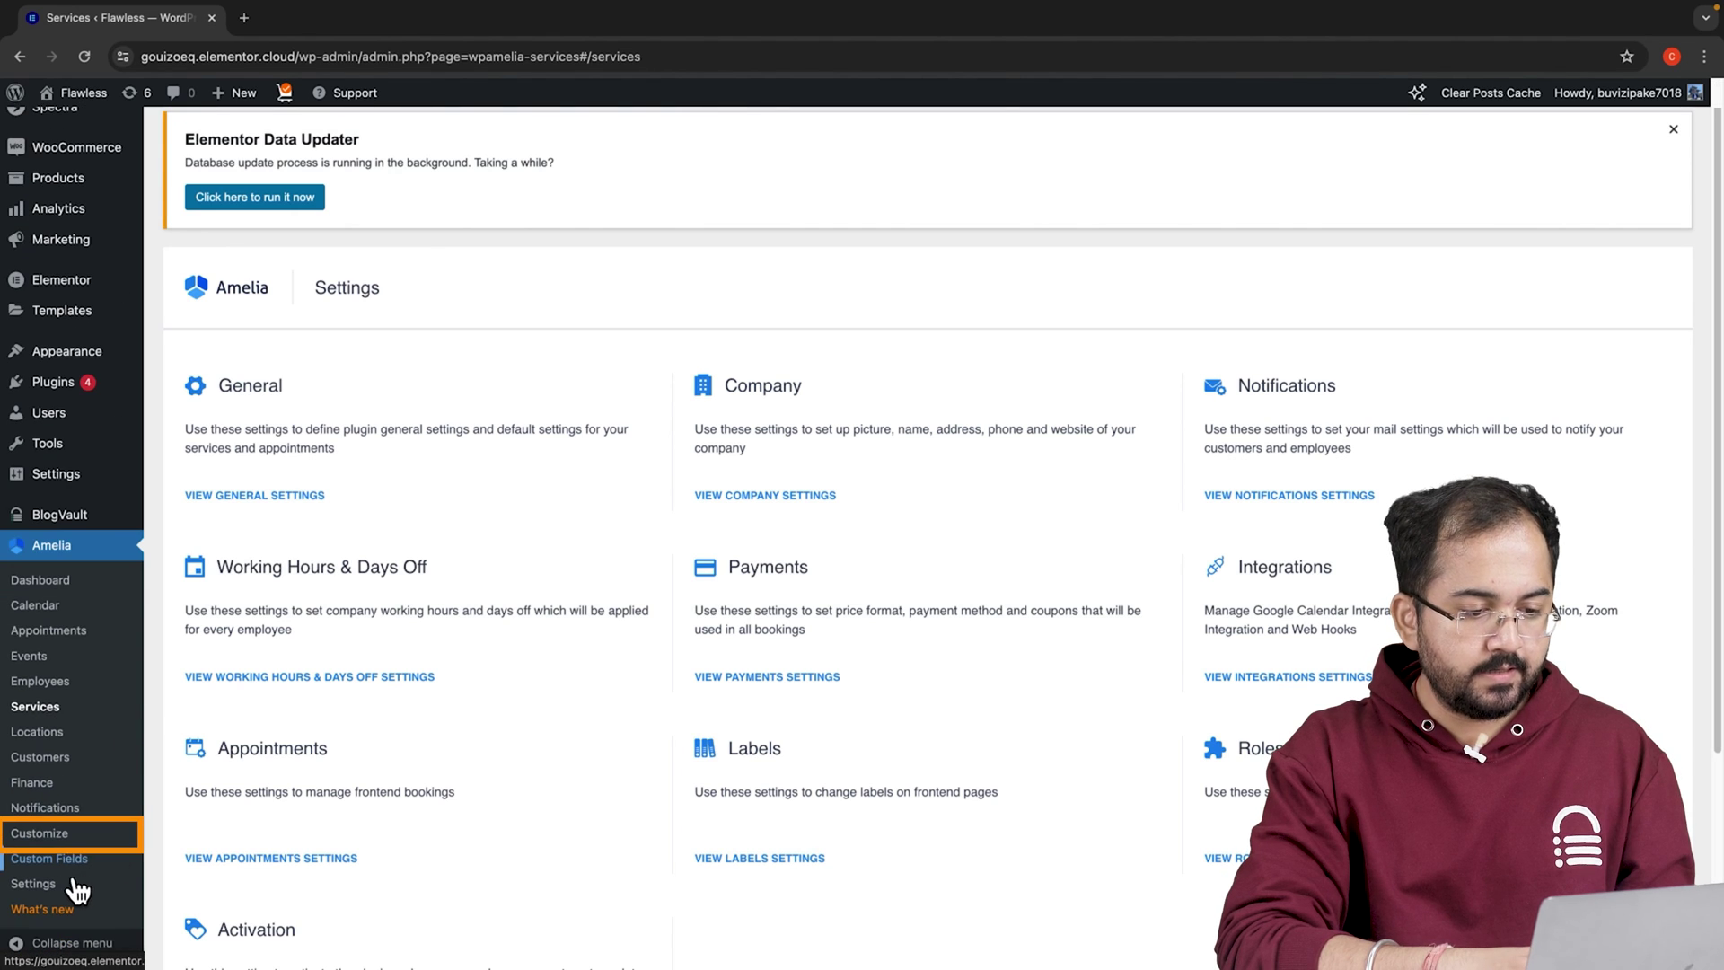
Open Amelia's Customize page and browse forms like Step-by-Step 2.0, Catalog 2.0 and Customer Panel.
left_click(65, 835)
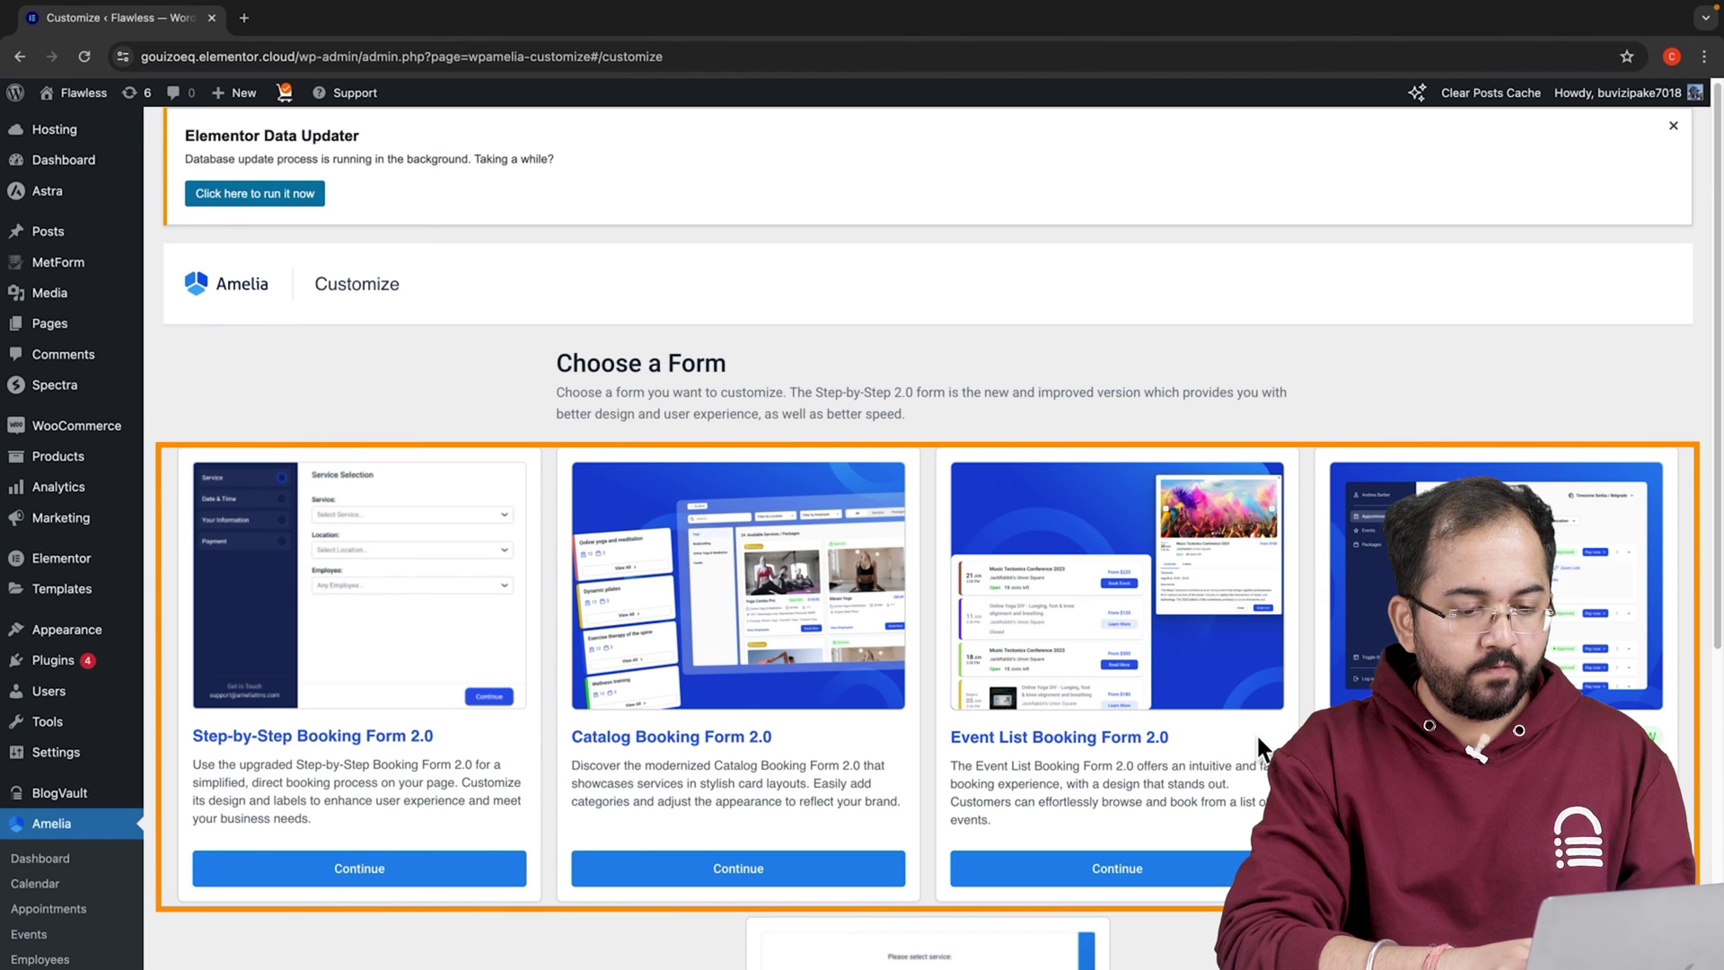
scroll(1177, 828, "down", 2)
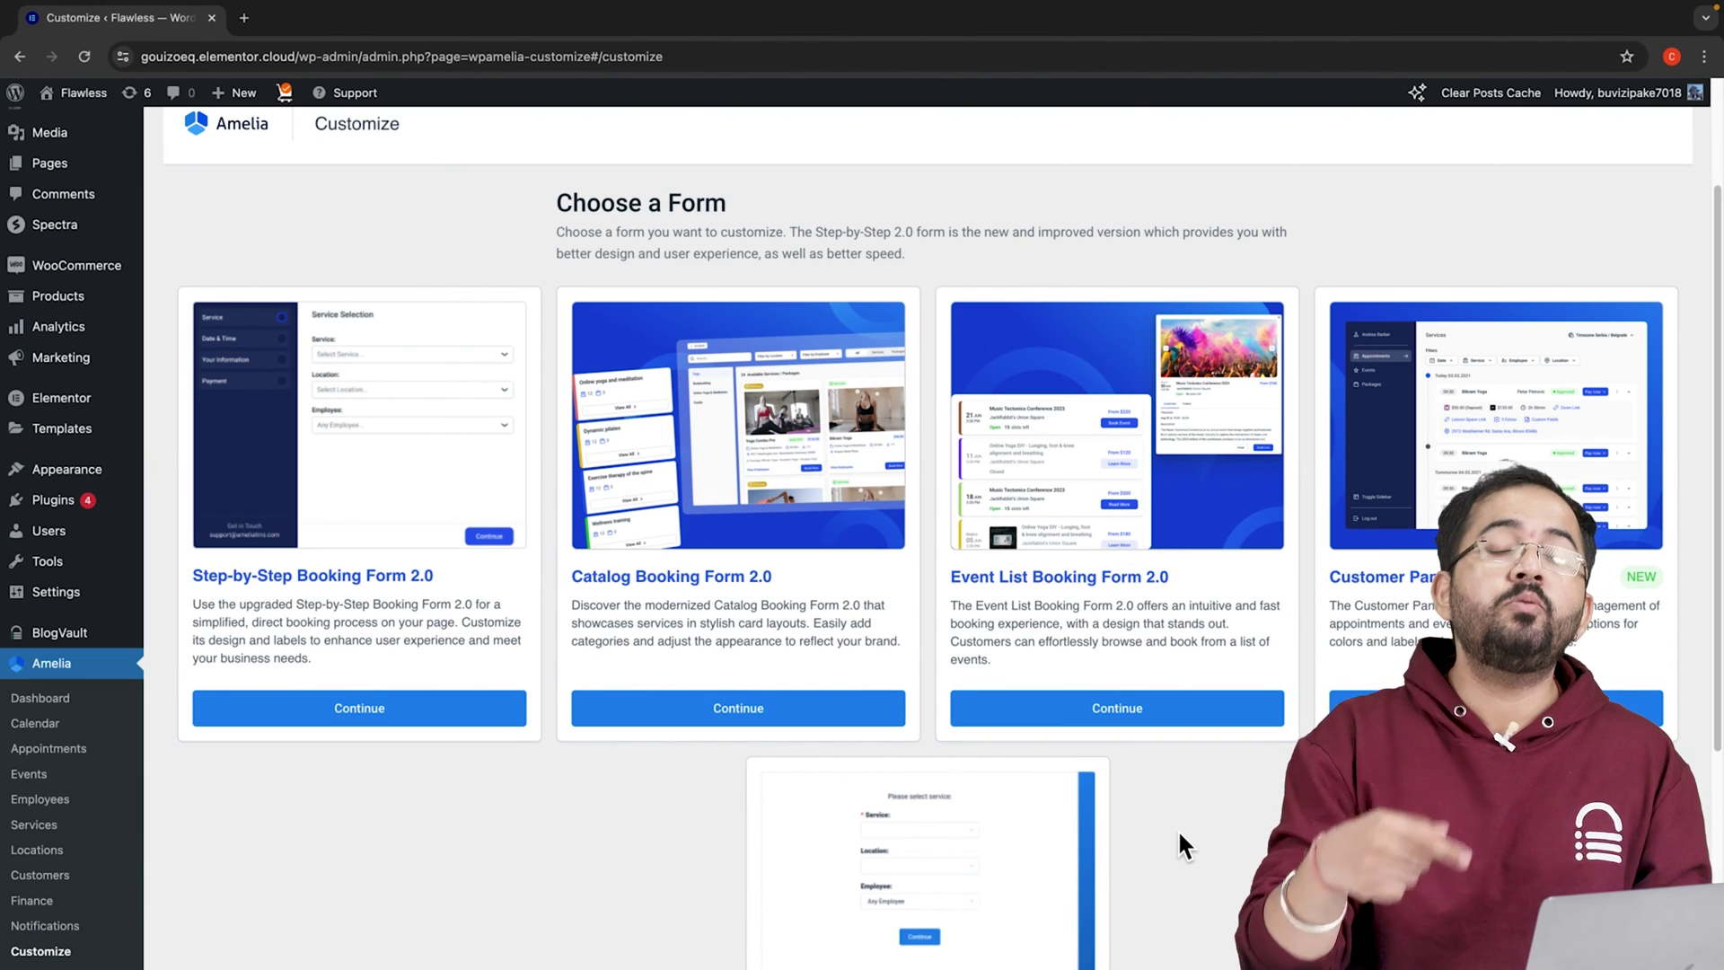
scroll(550, 577, "up", 1)
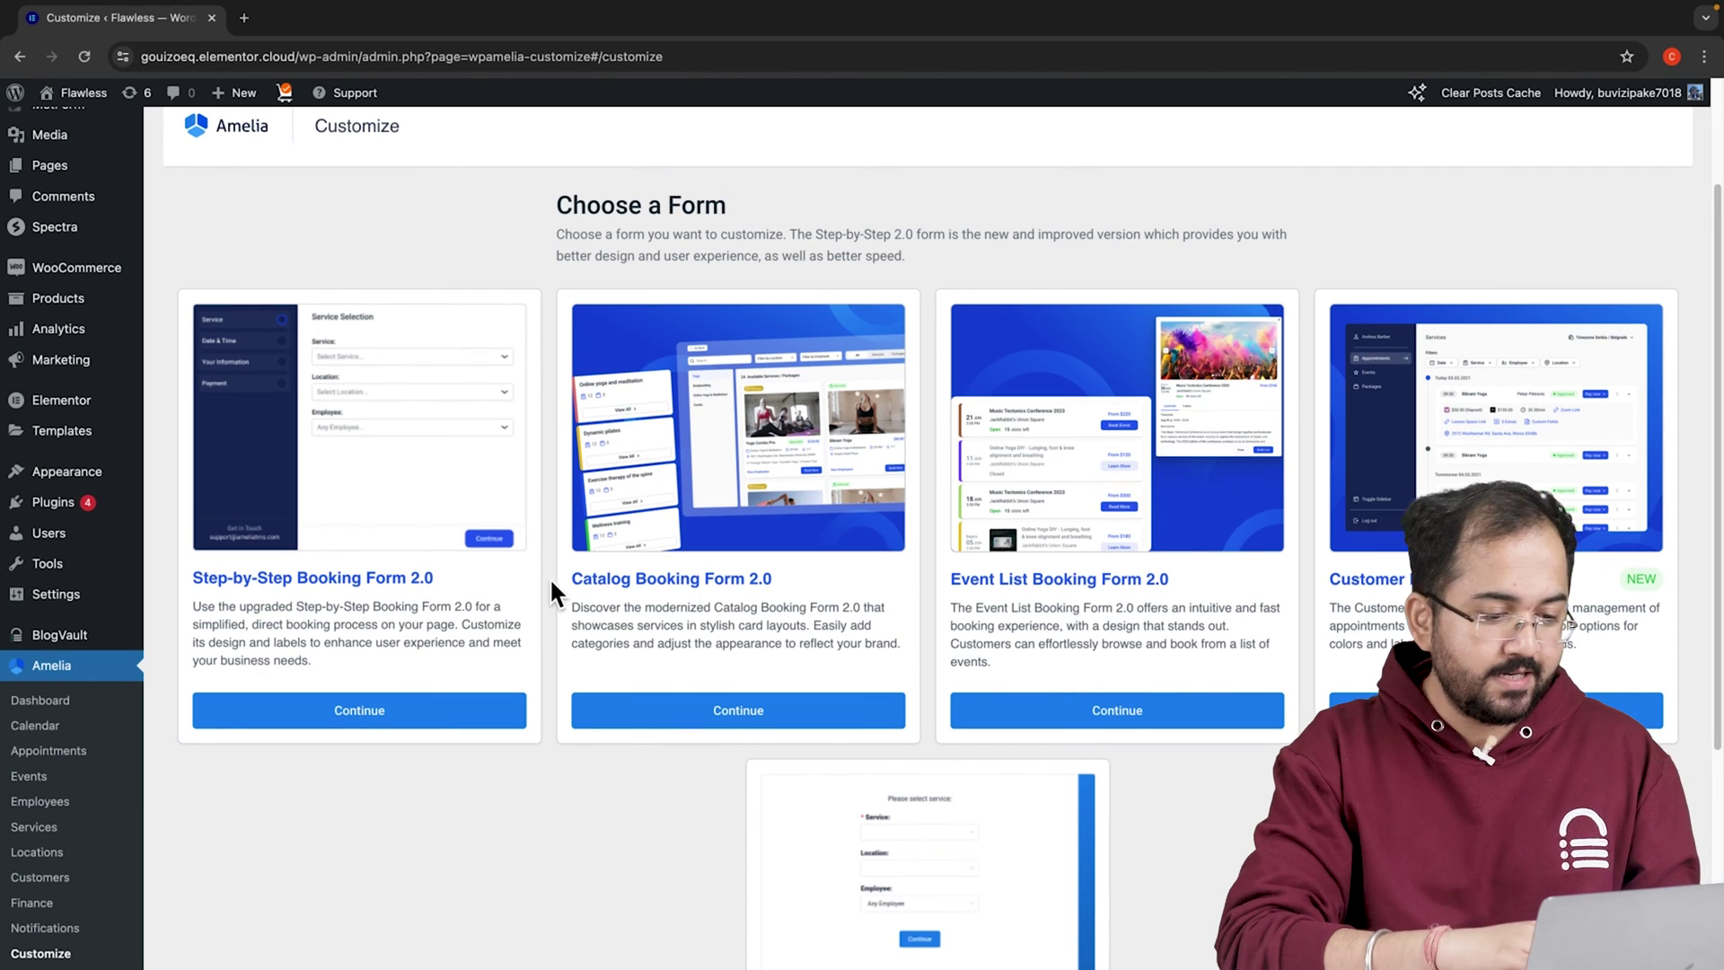
Create a new page titled 'Booking Page' containing the Amelia Step-By-Step Booking block.
mouse_move(51, 186)
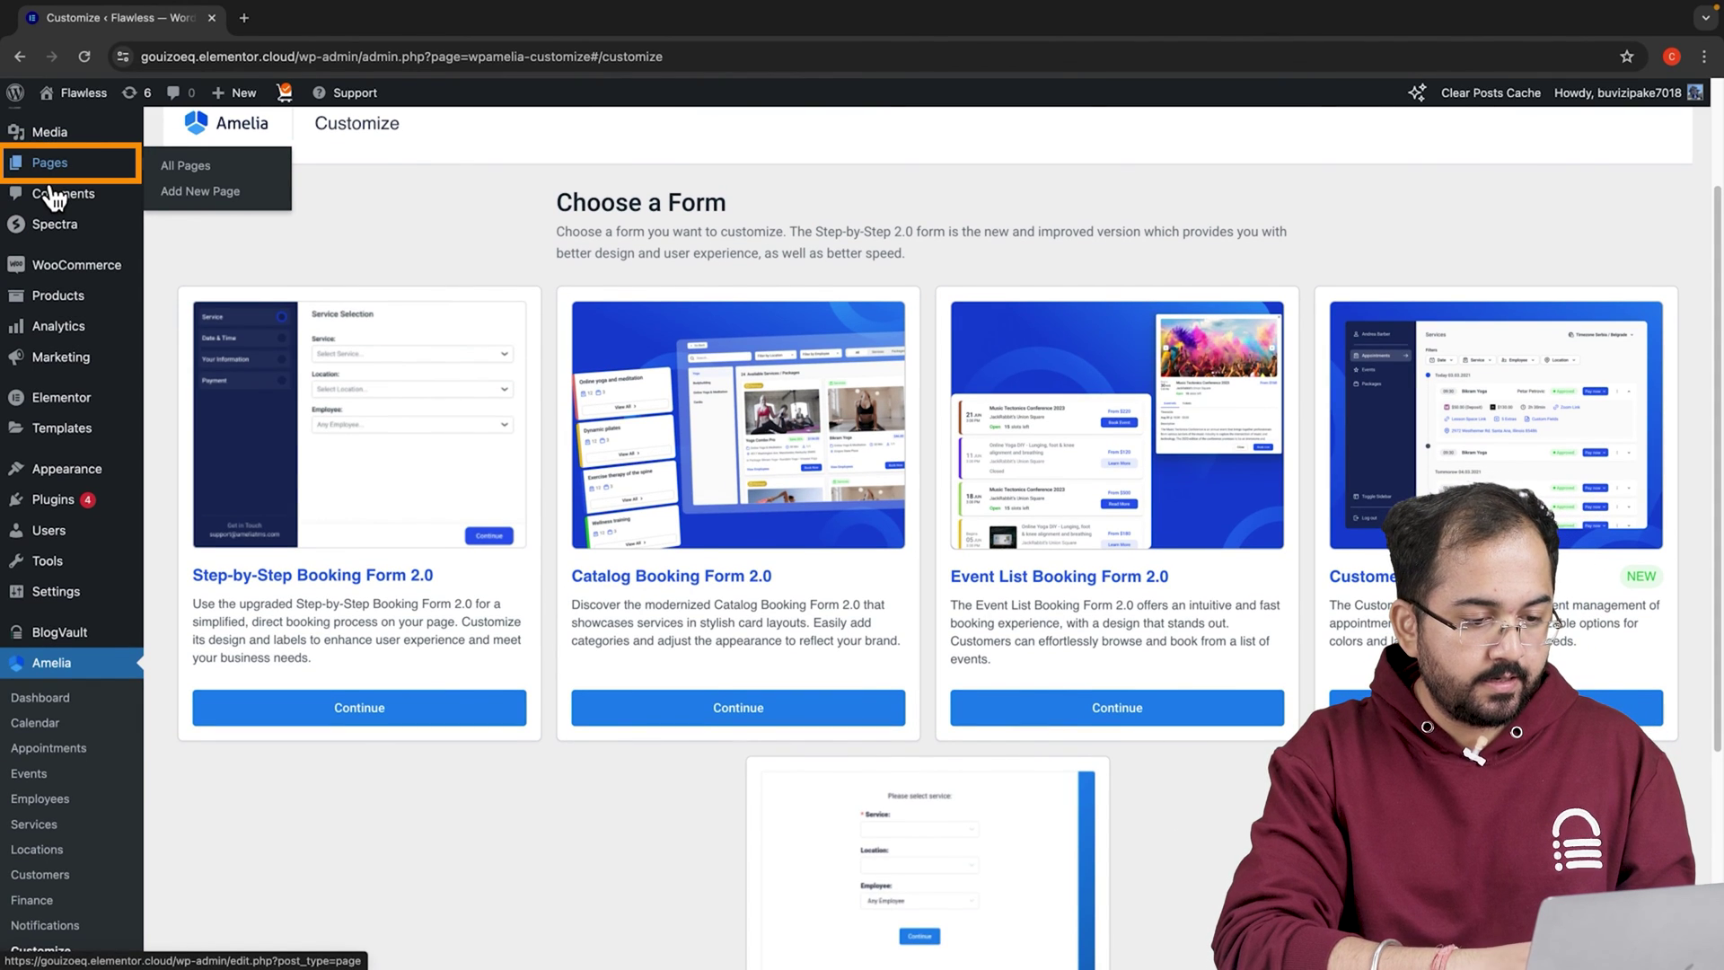
left_click(200, 190)
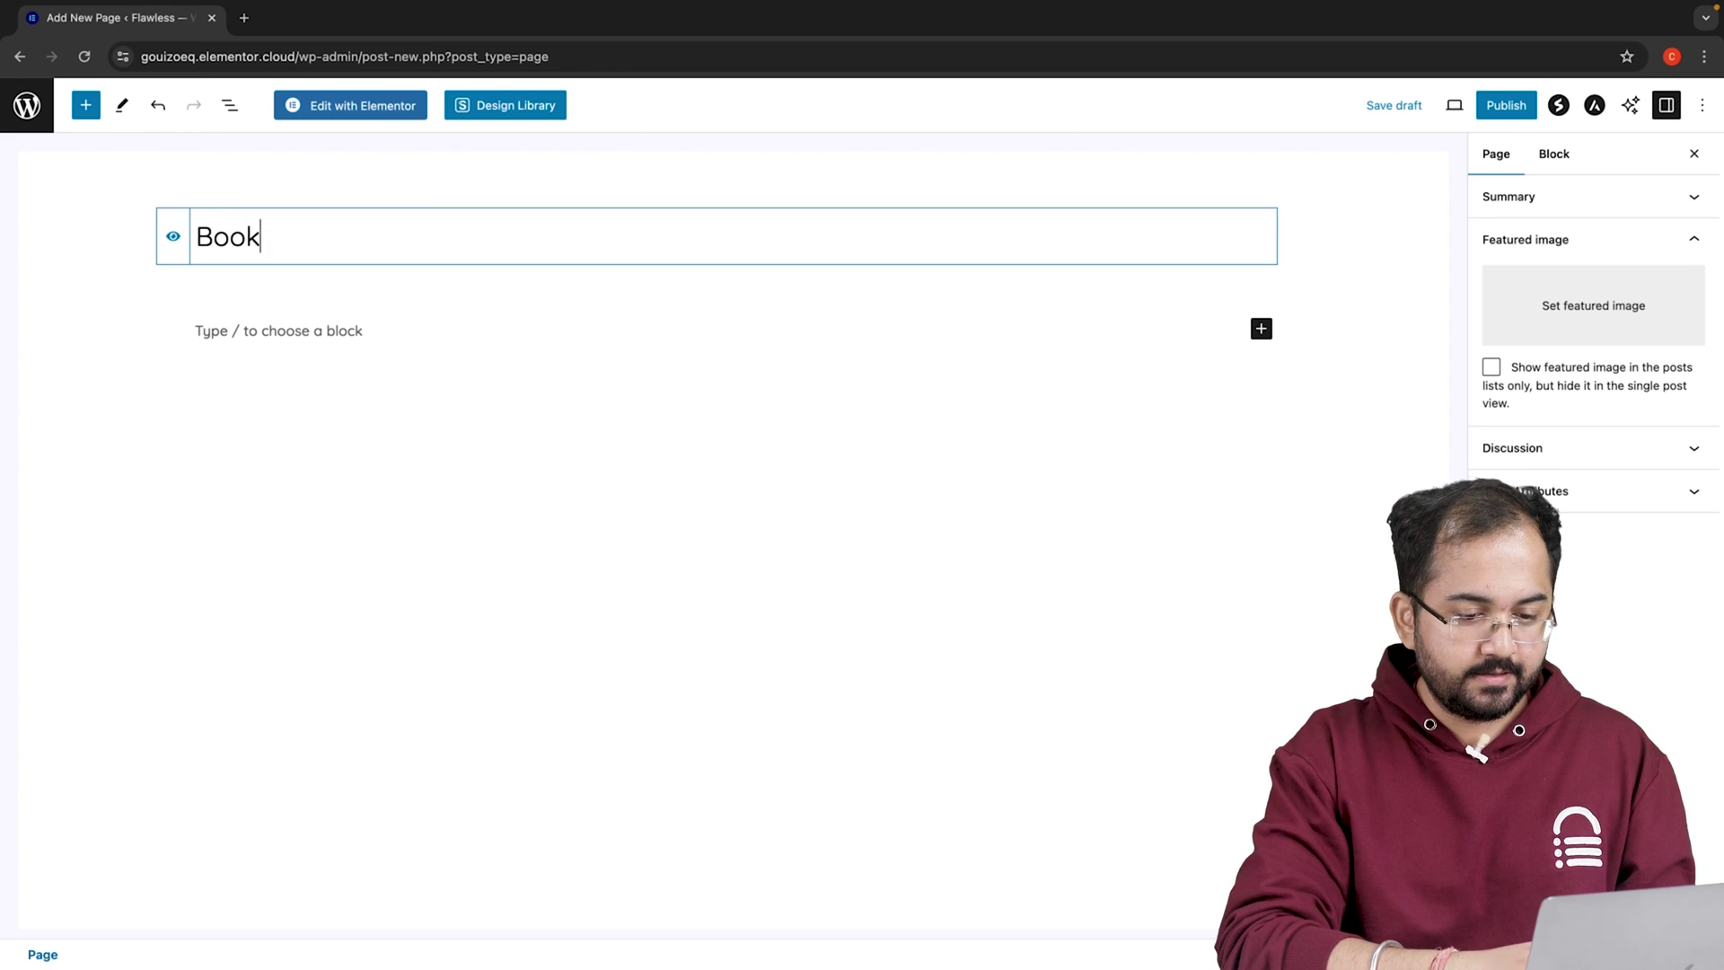
type("Booking Page")
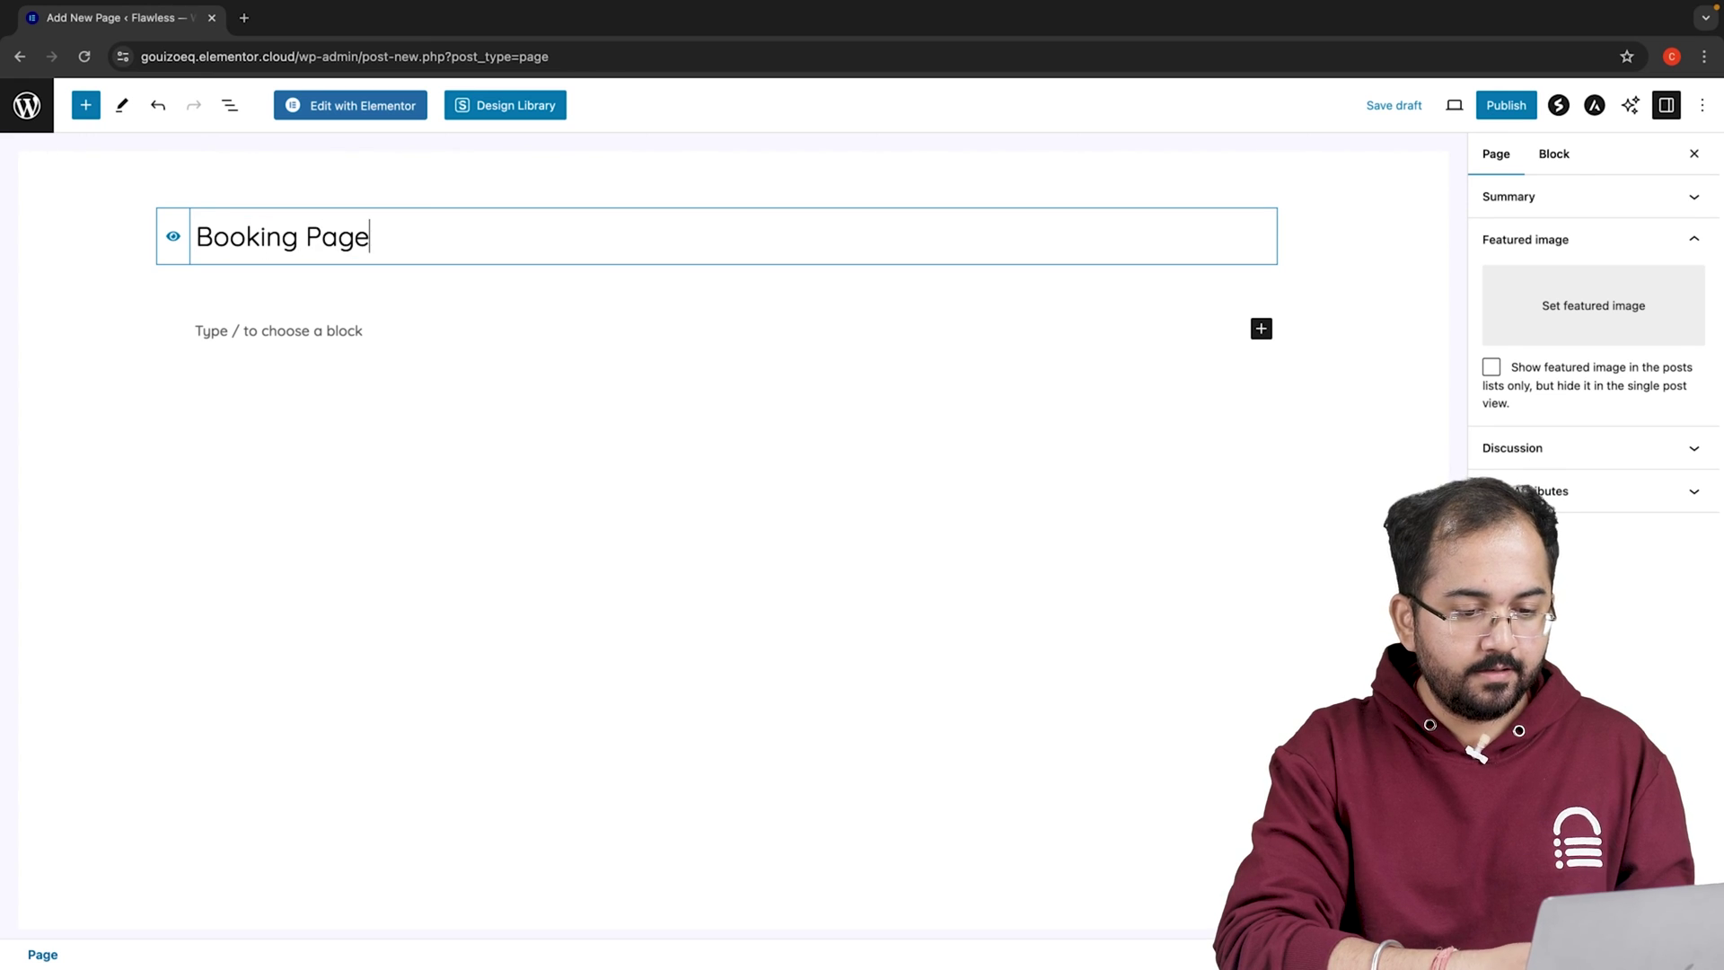
left_click(1256, 323)
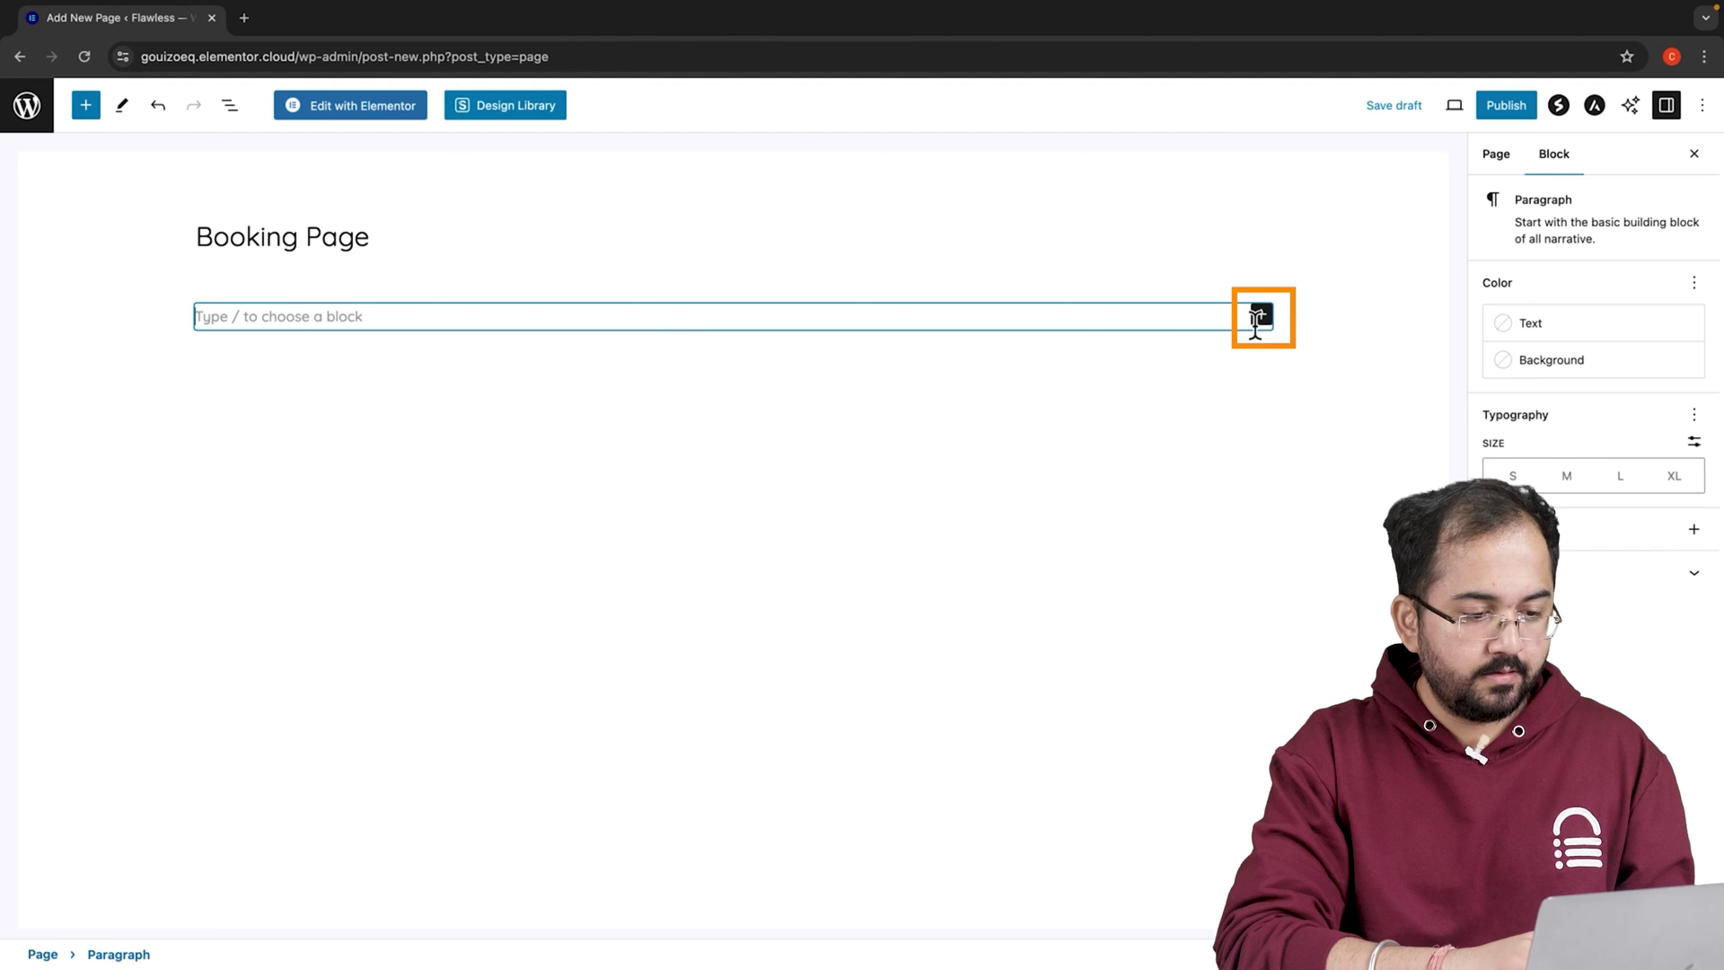
left_click(1261, 316)
type("ame")
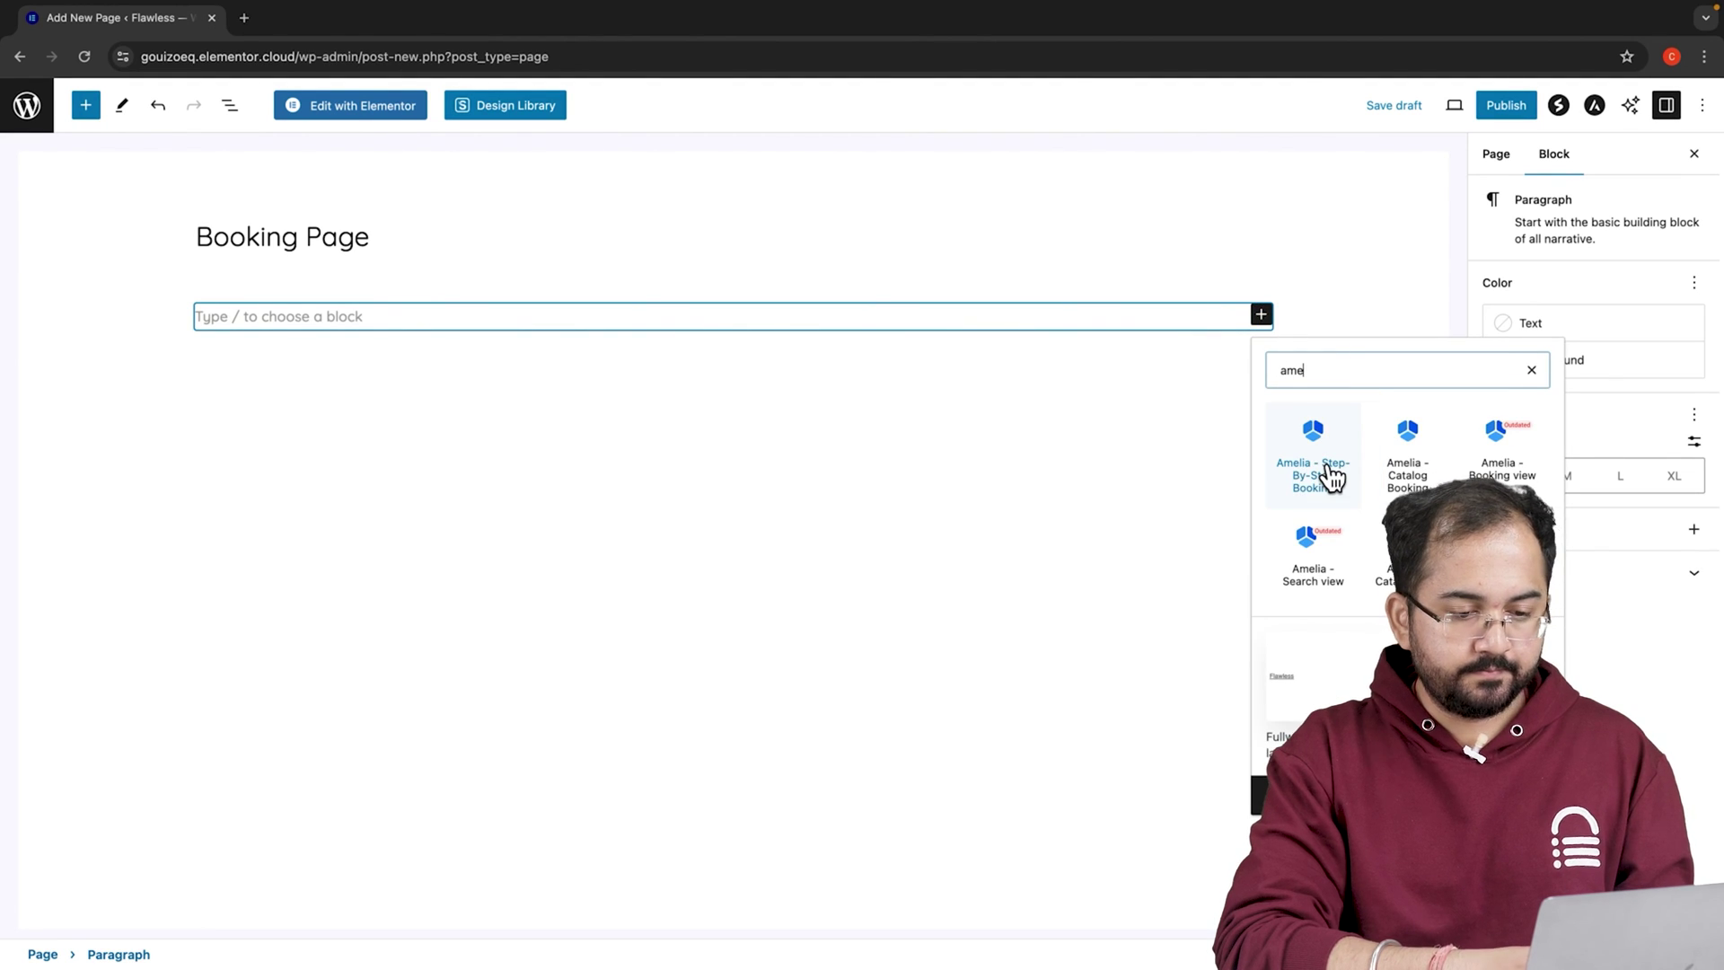
left_click(1332, 478)
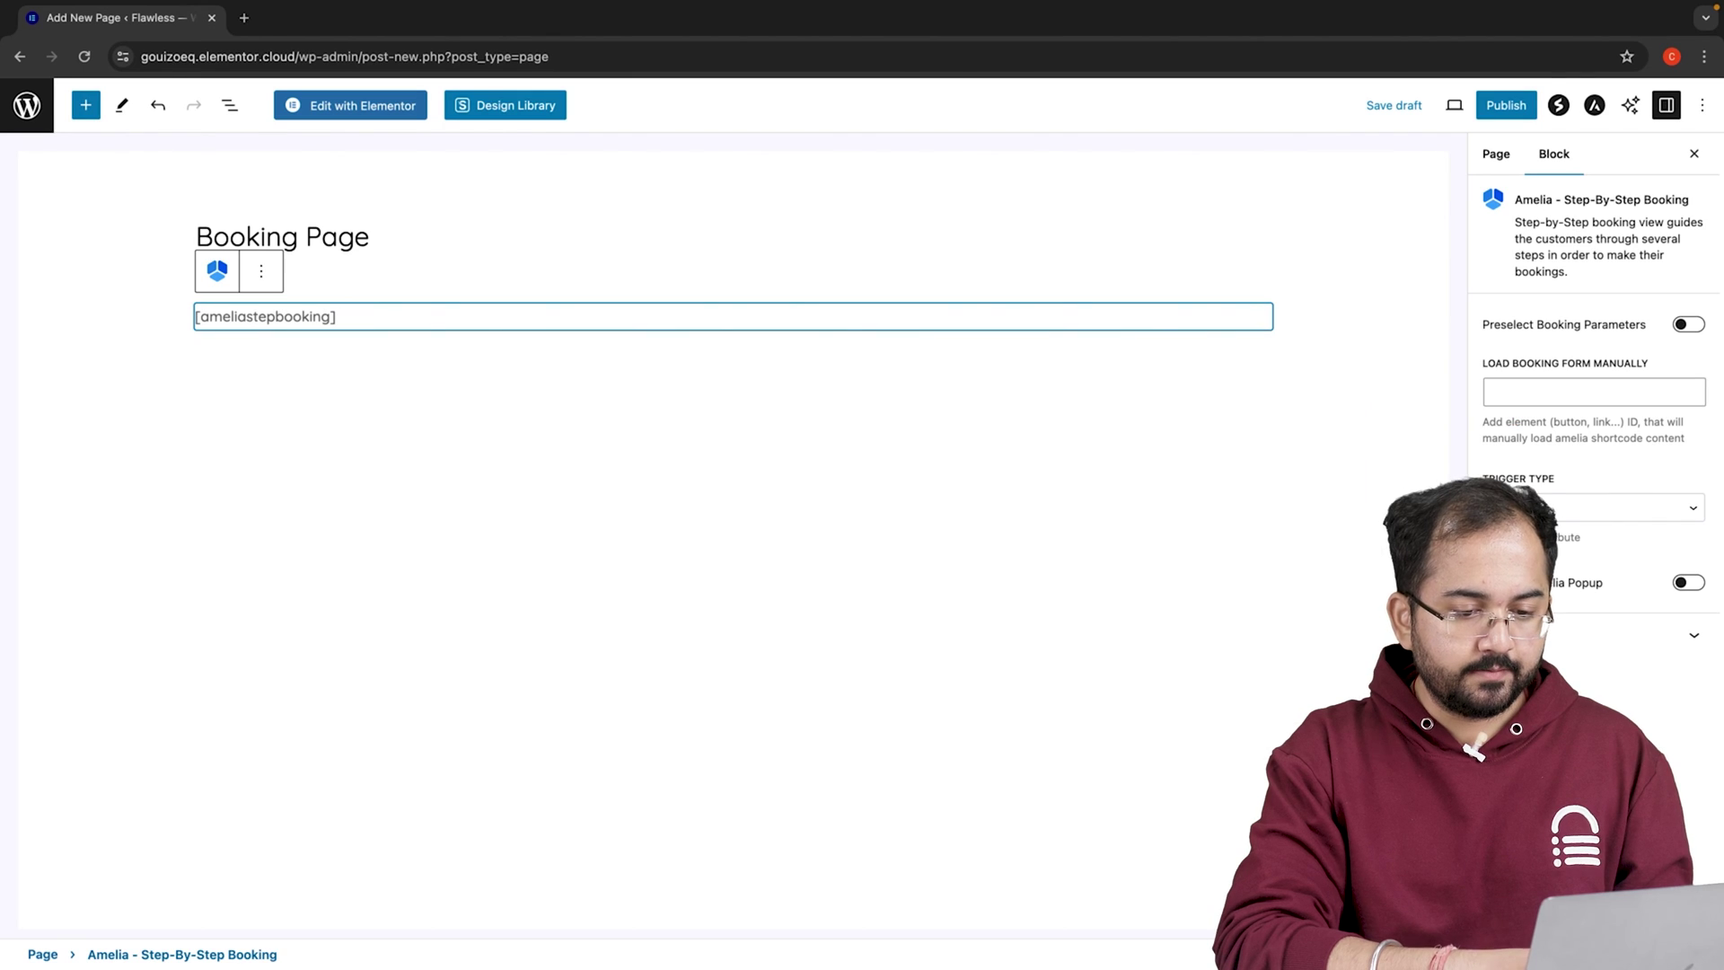
Publish the Booking Page and view it live.
left_click(1518, 117)
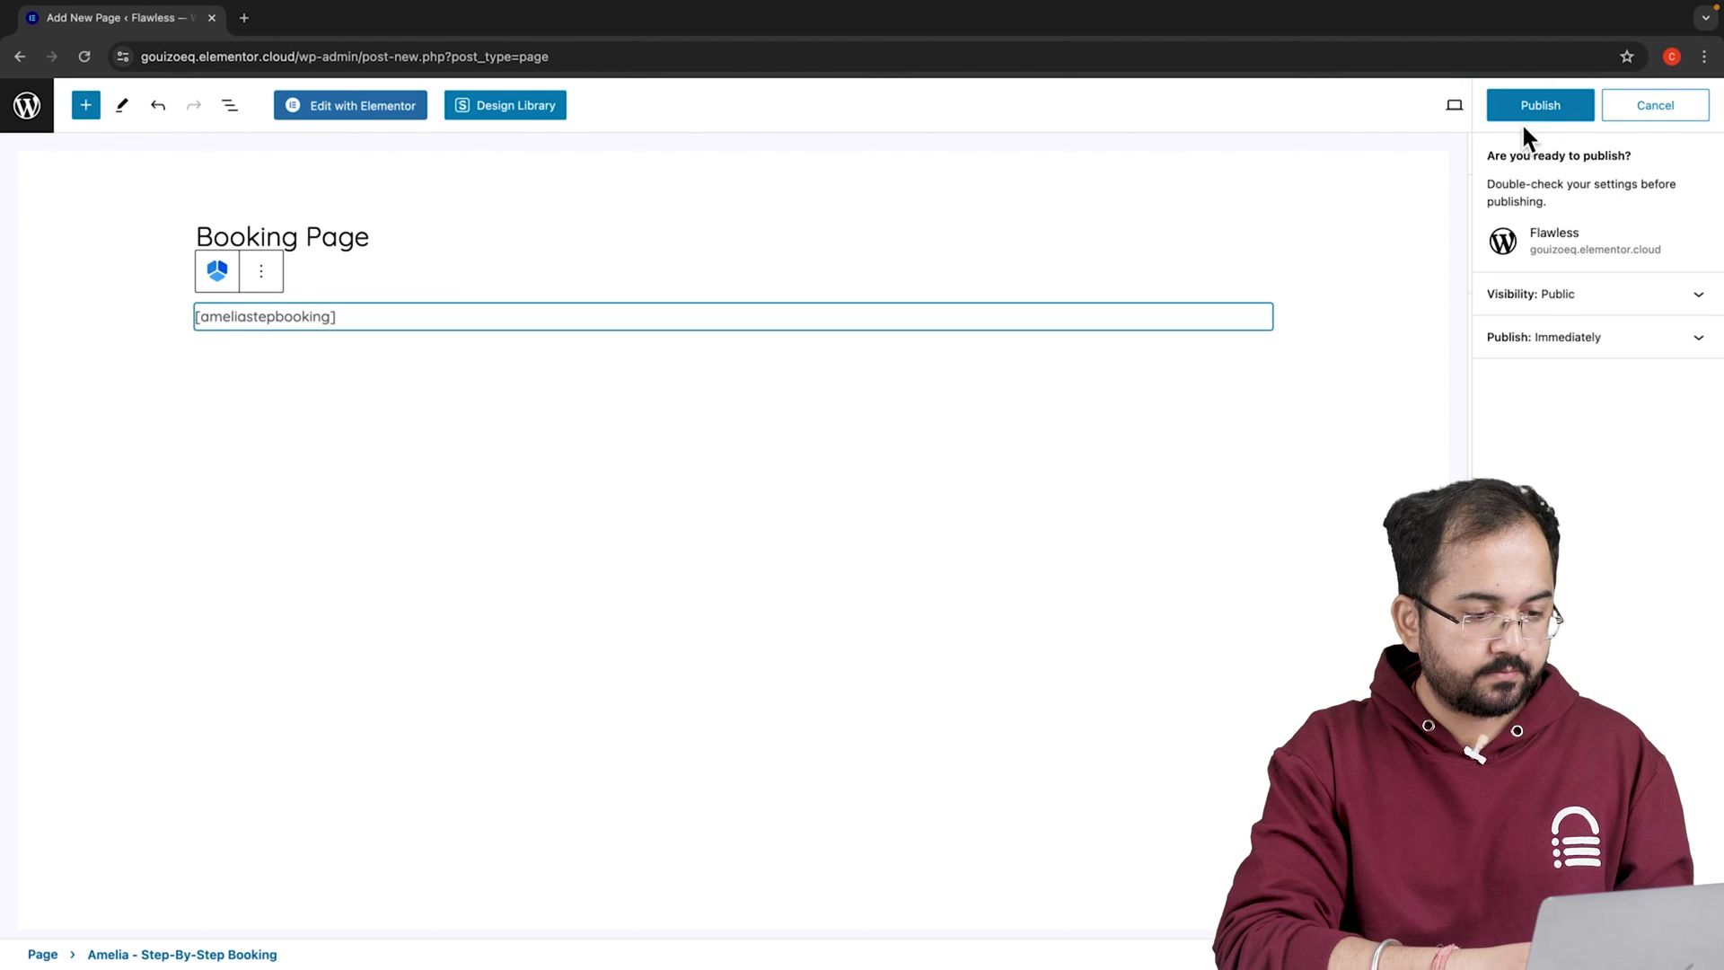
left_click(1523, 120)
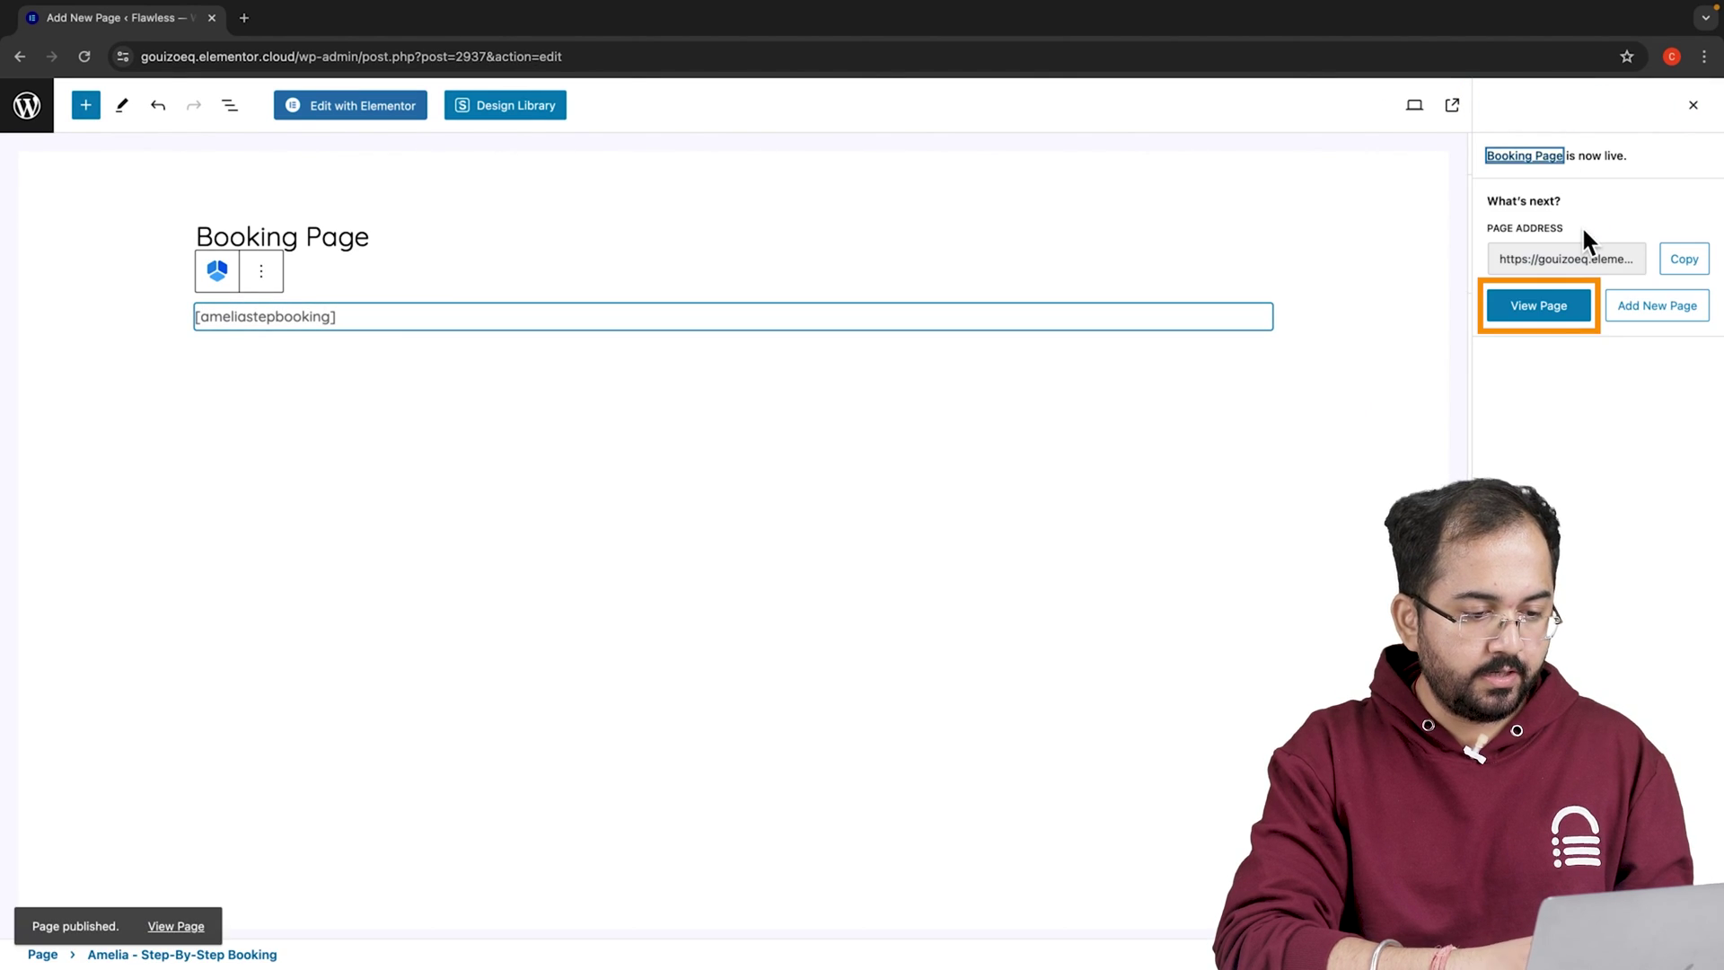
left_click(1534, 307)
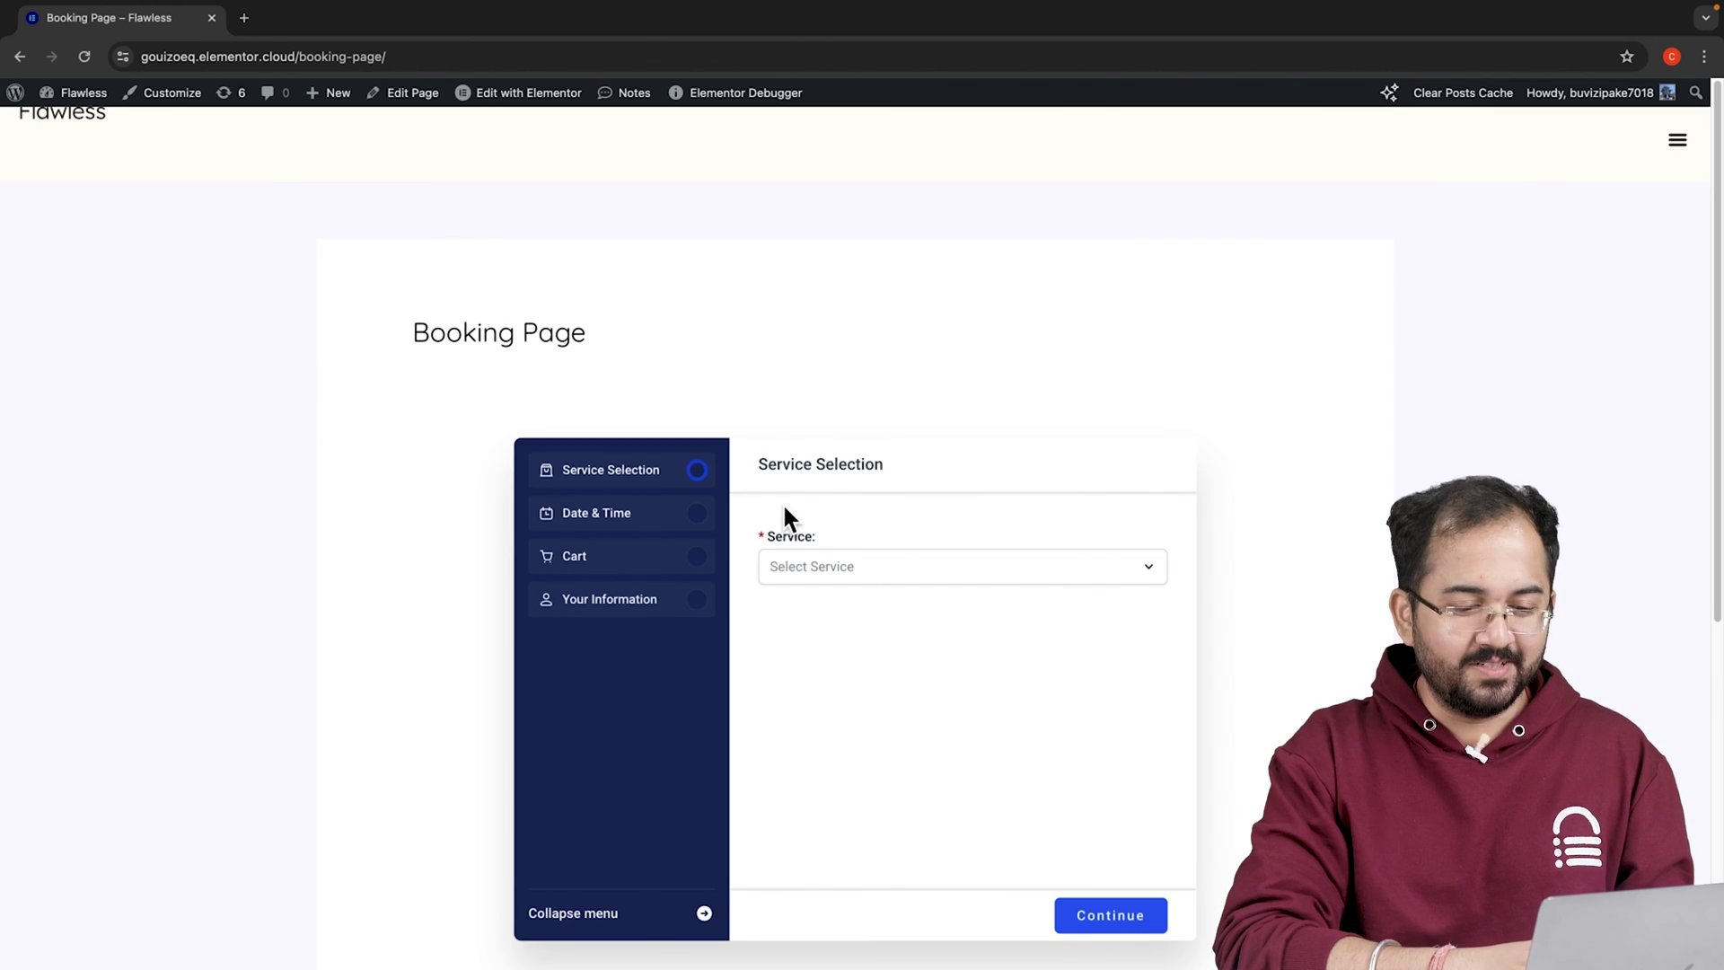
On the Booking Page, choose the Facials service, continue, and pick May 31 as the date.
left_click(855, 579)
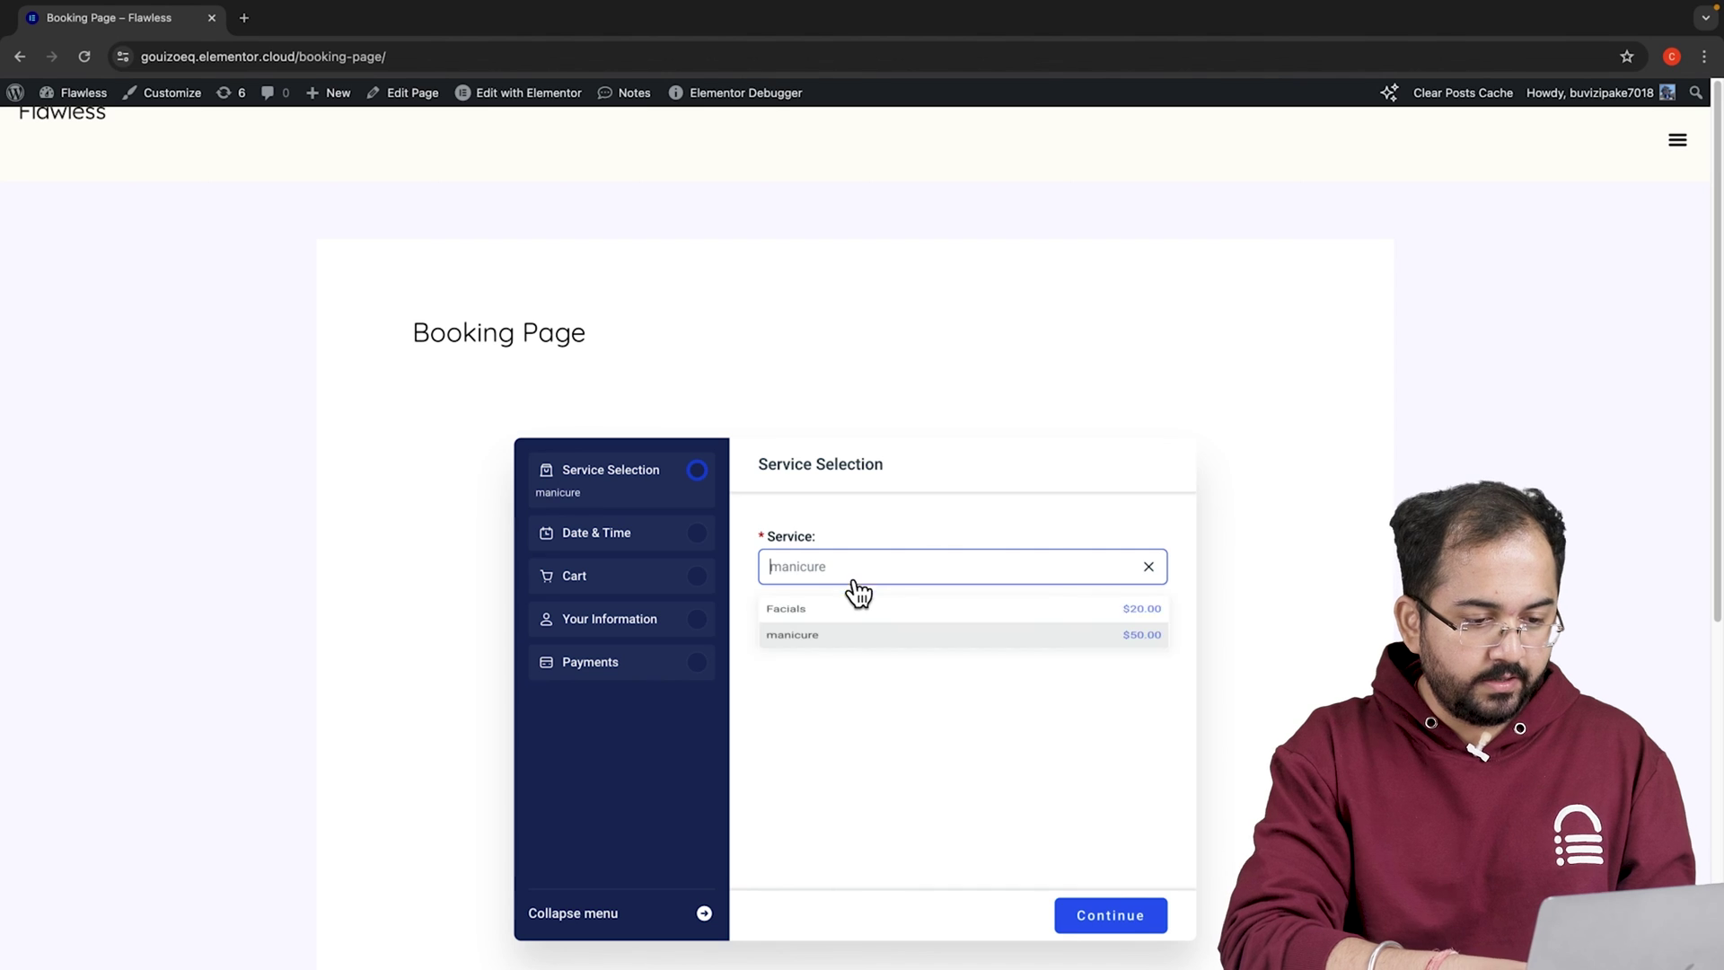
left_click(852, 615)
left_click(1138, 945)
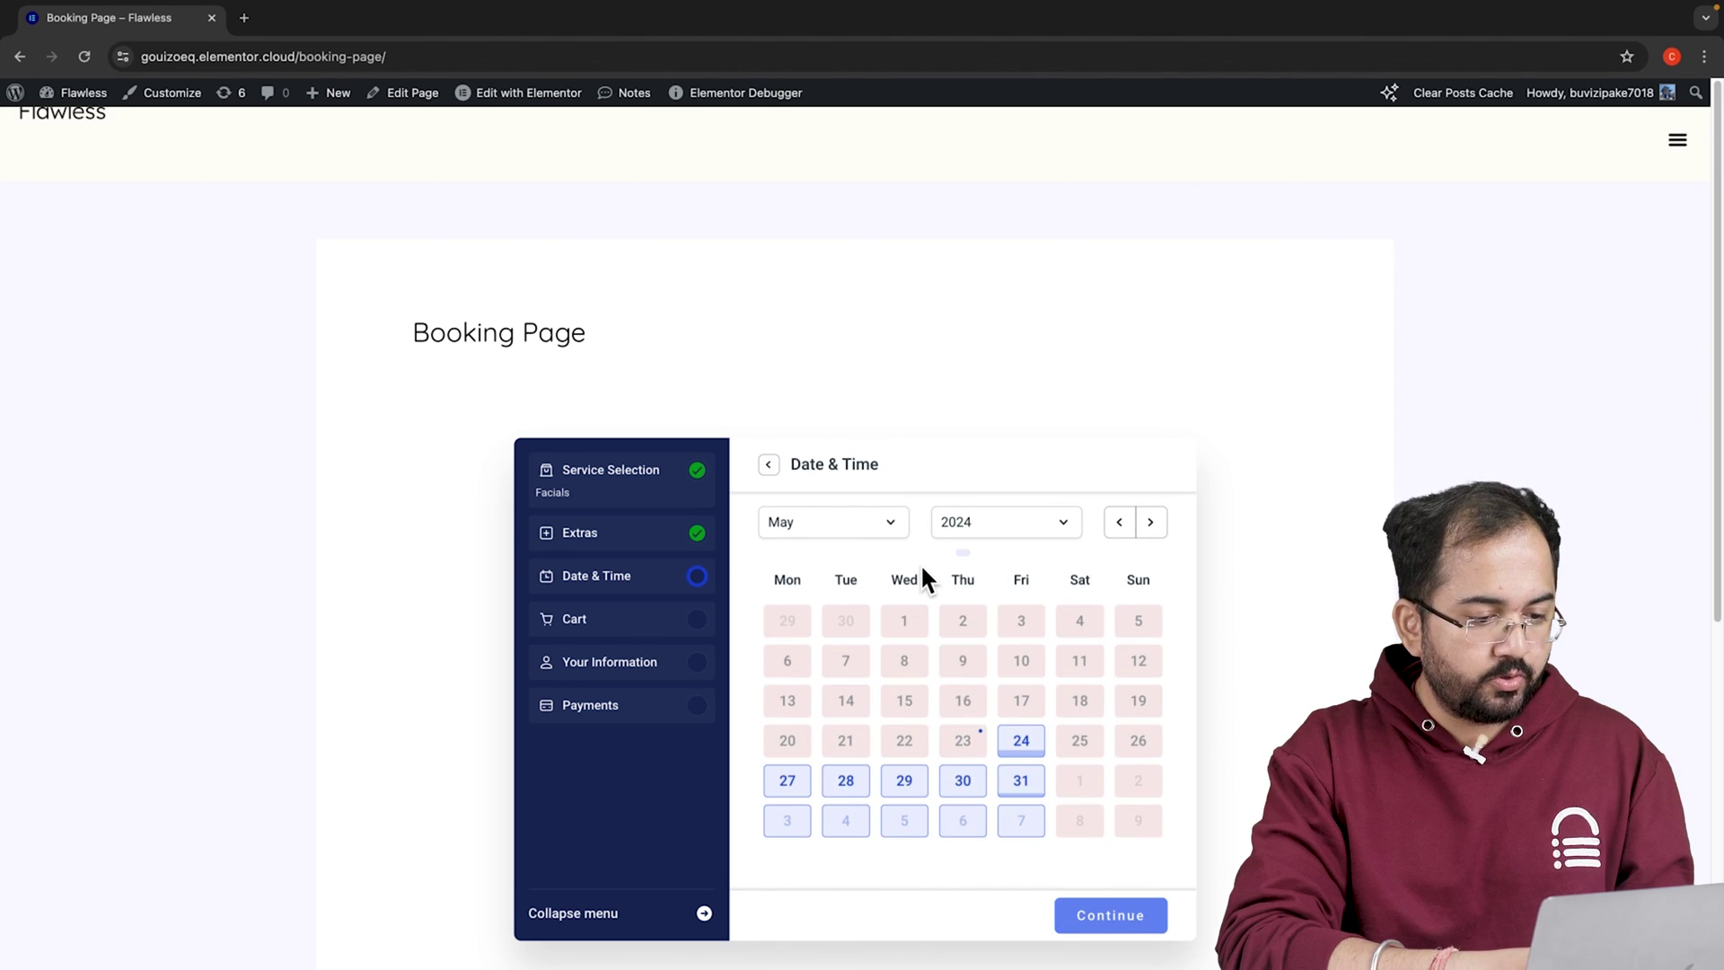
left_click(1021, 780)
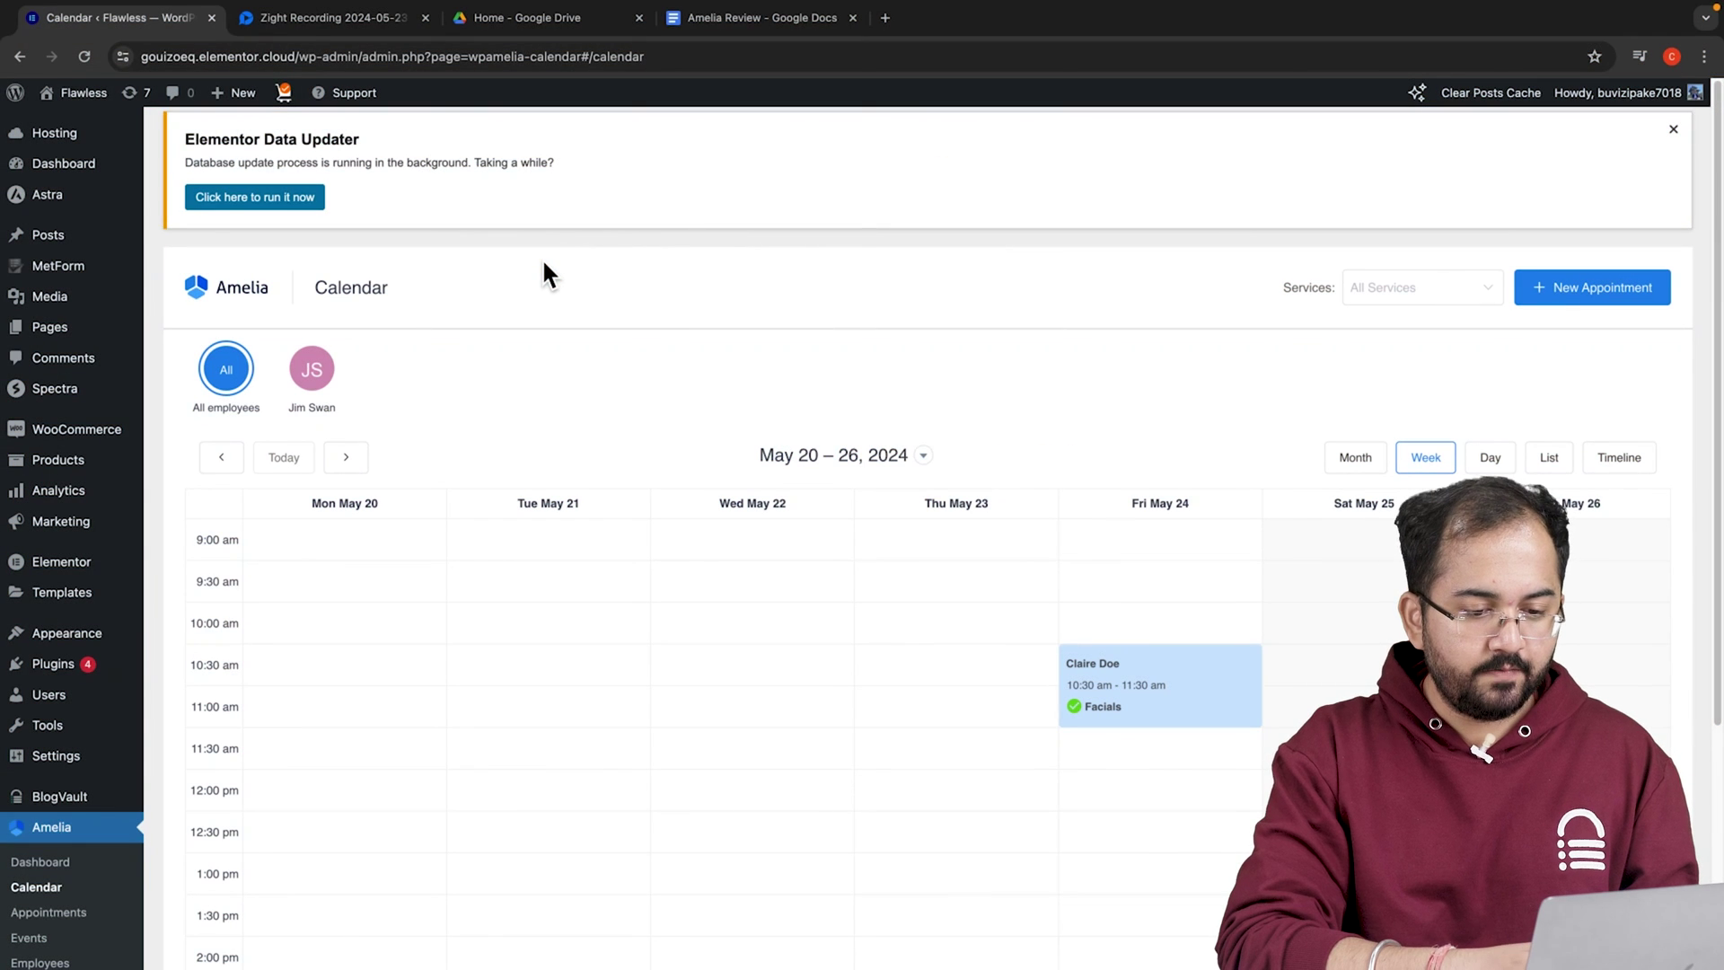
Switch Amelia's Calendar to Month view and scroll to find the May 31 Facials appointment.
left_click(1355, 457)
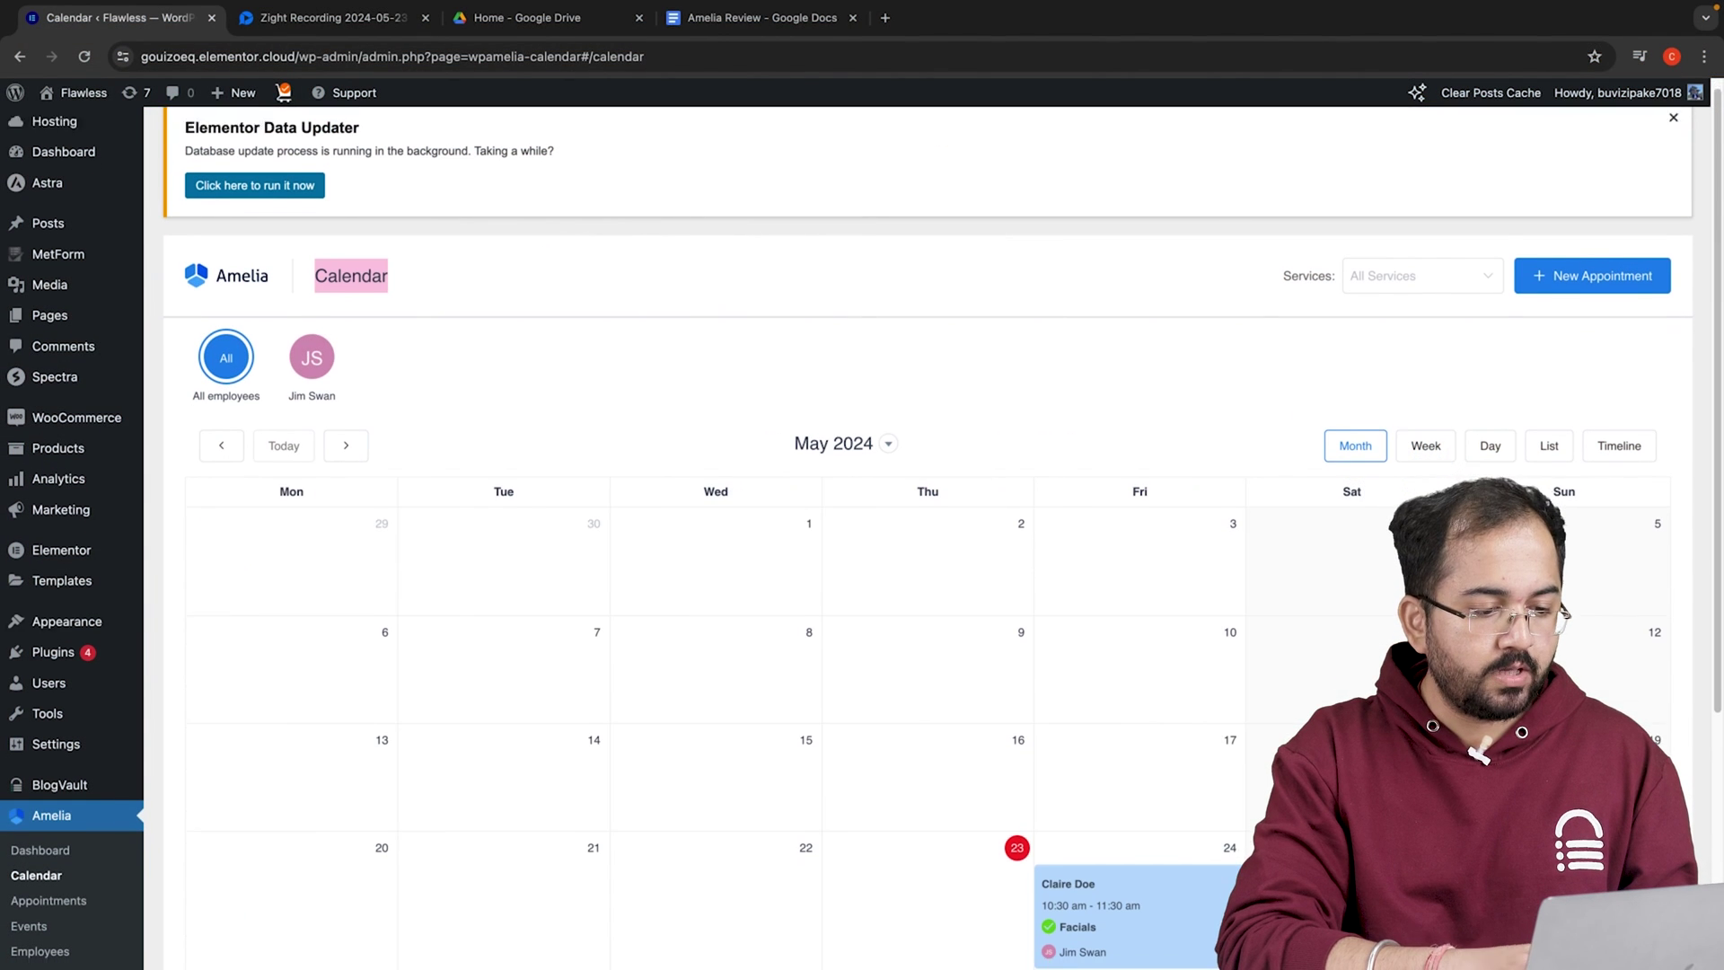
scroll(898, 539, "down", 5)
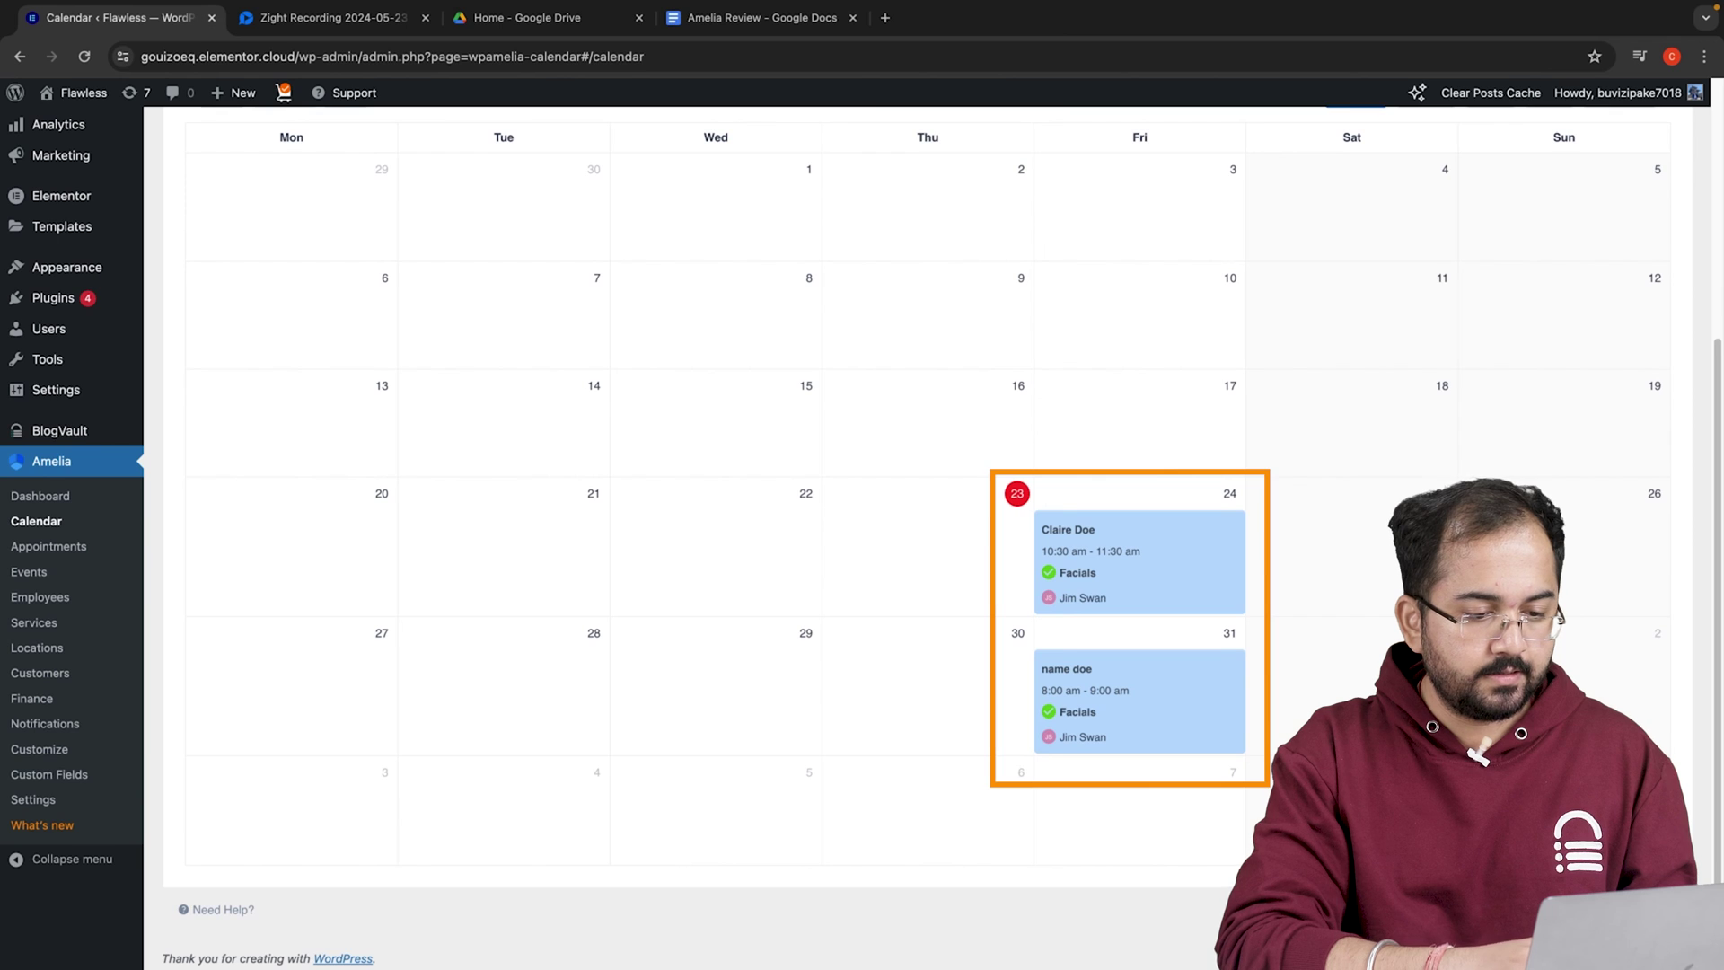
scroll(898, 539, "up", 5)
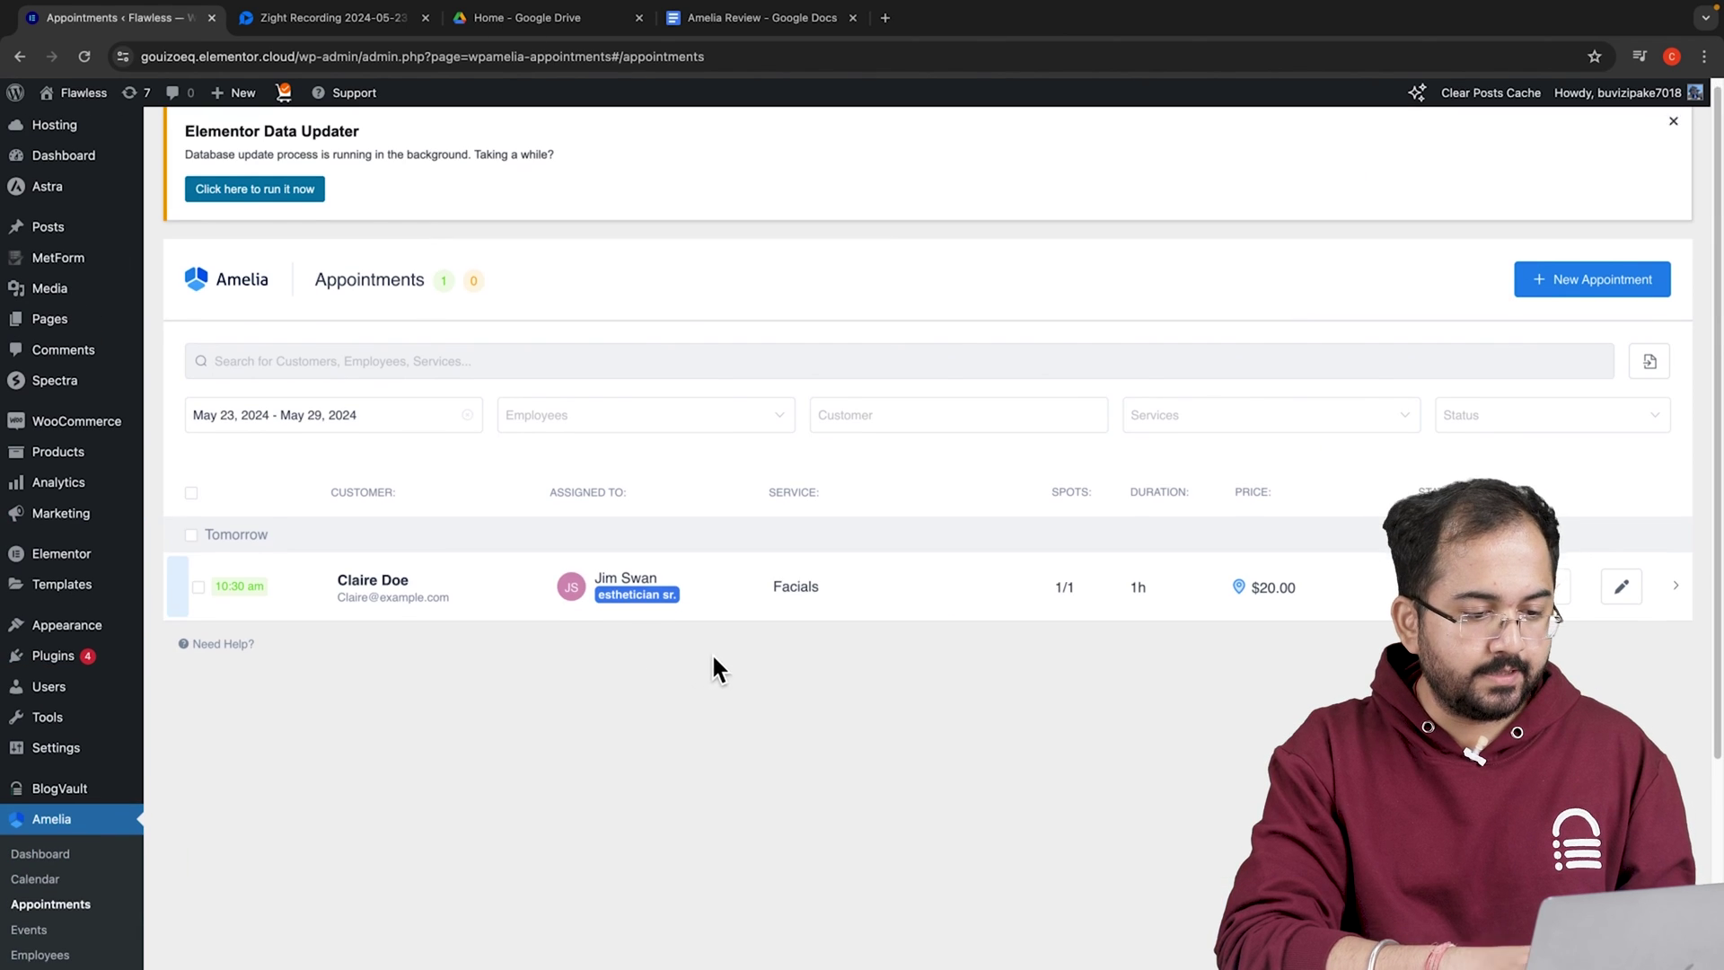
scroll(763, 660, "down", 1)
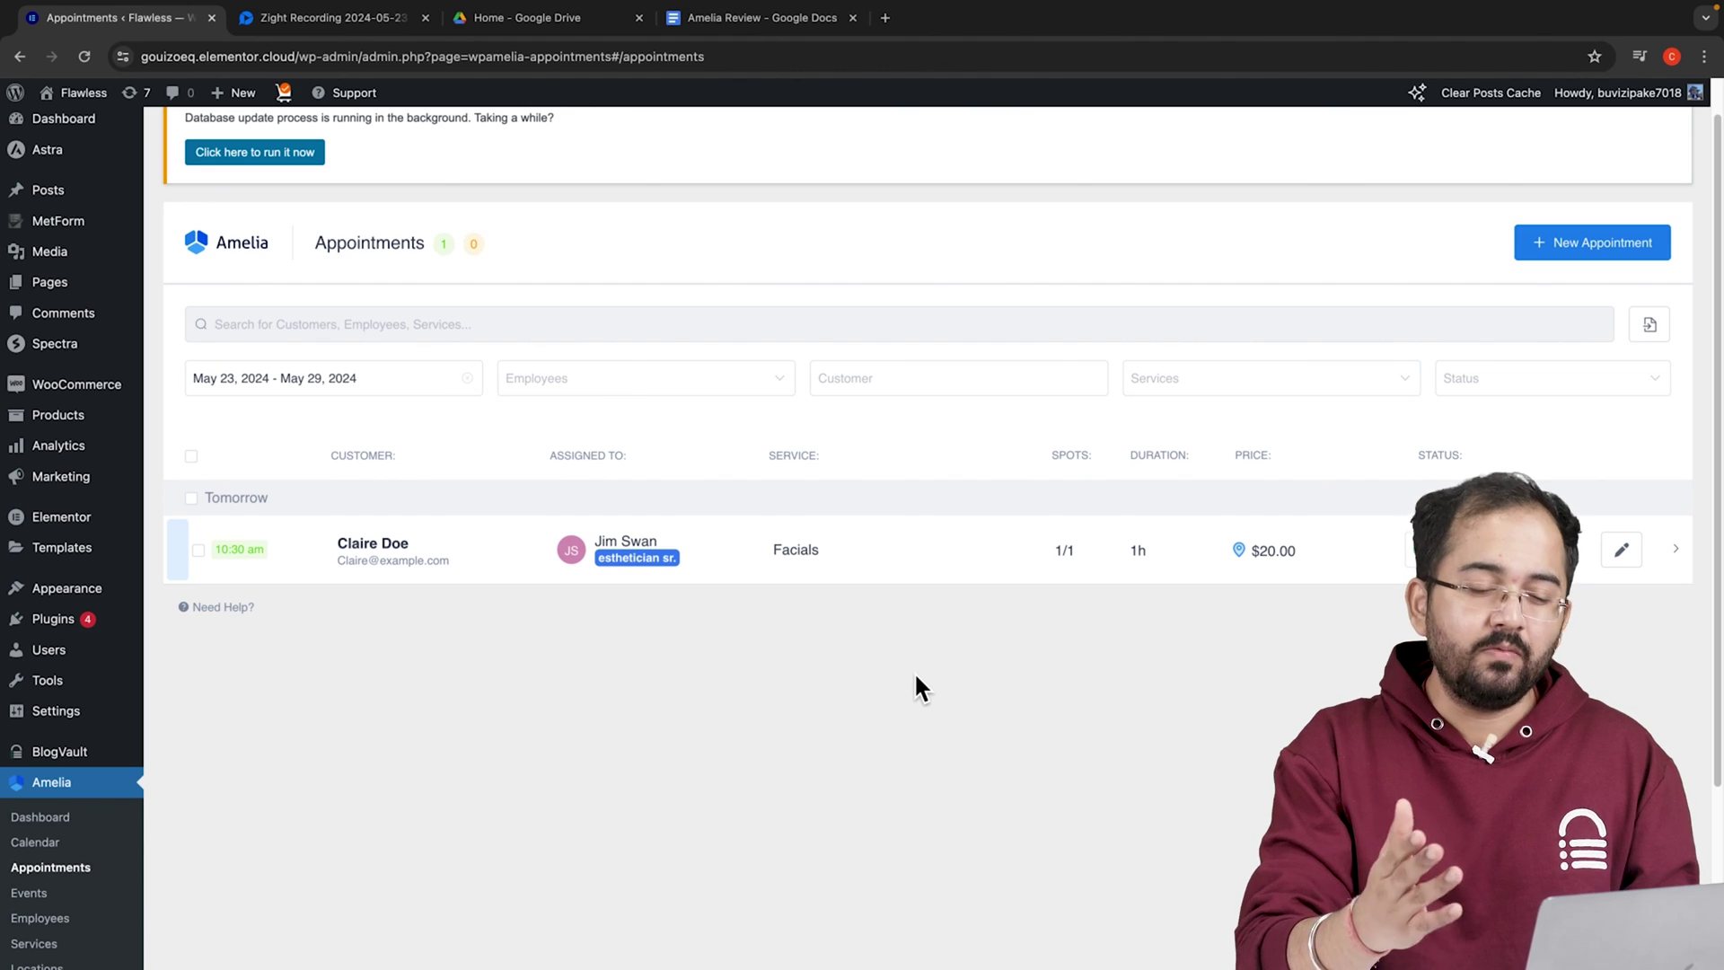